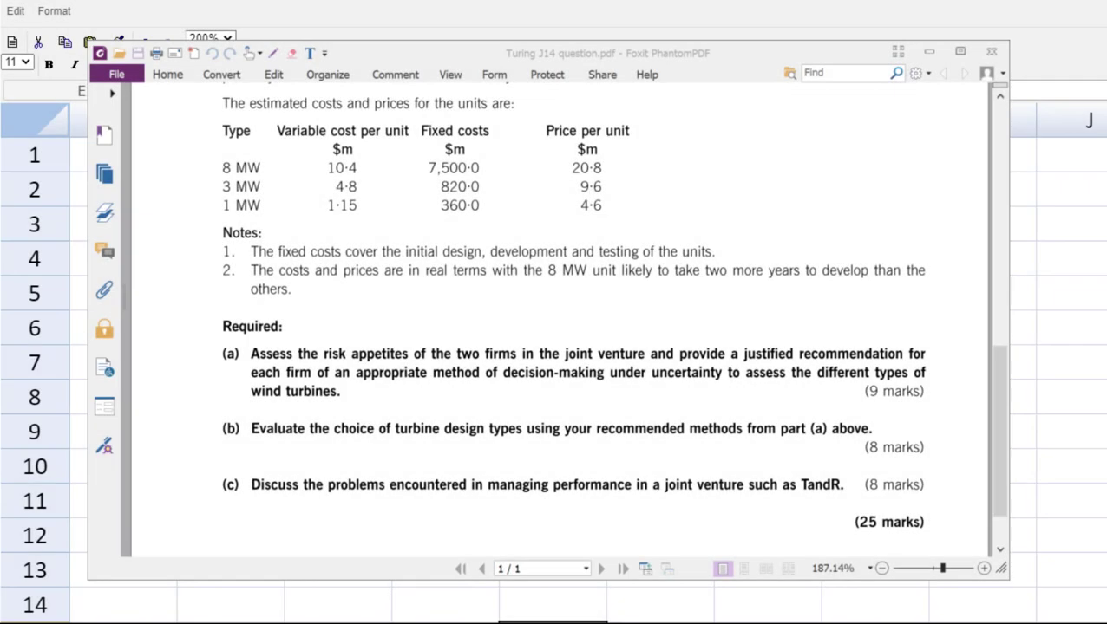
Review requirement (b) and the design, demand, cost and price data in the Turing question PDF
mouse_move(193, 400)
left_mouse_down()
mouse_move(387, 466)
mouse_move(965, 401)
left_mouse_up()
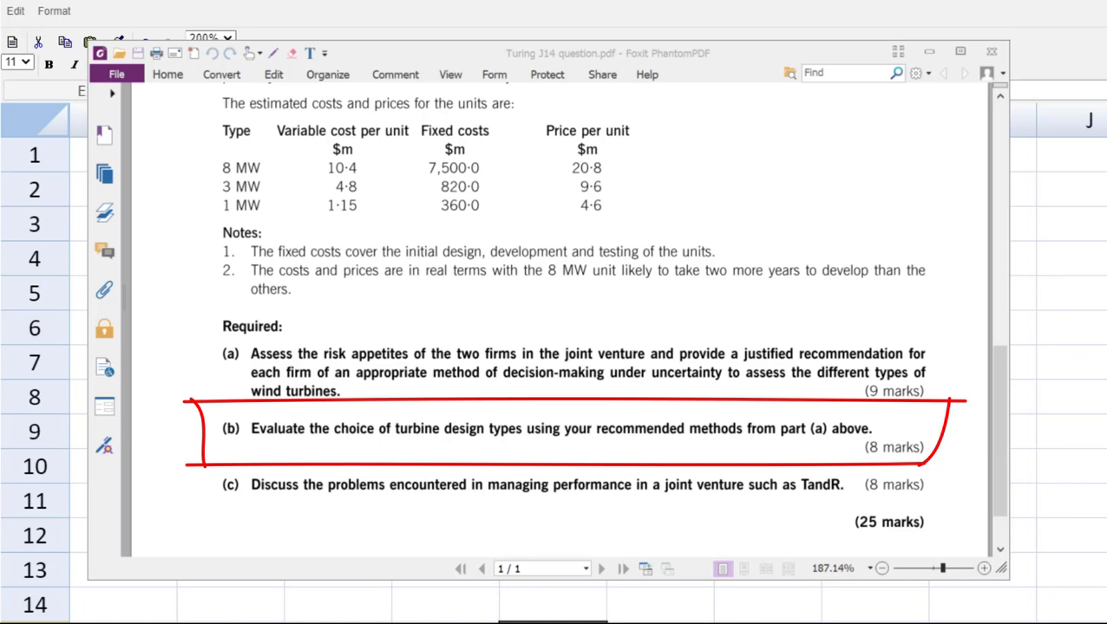
key("Escape")
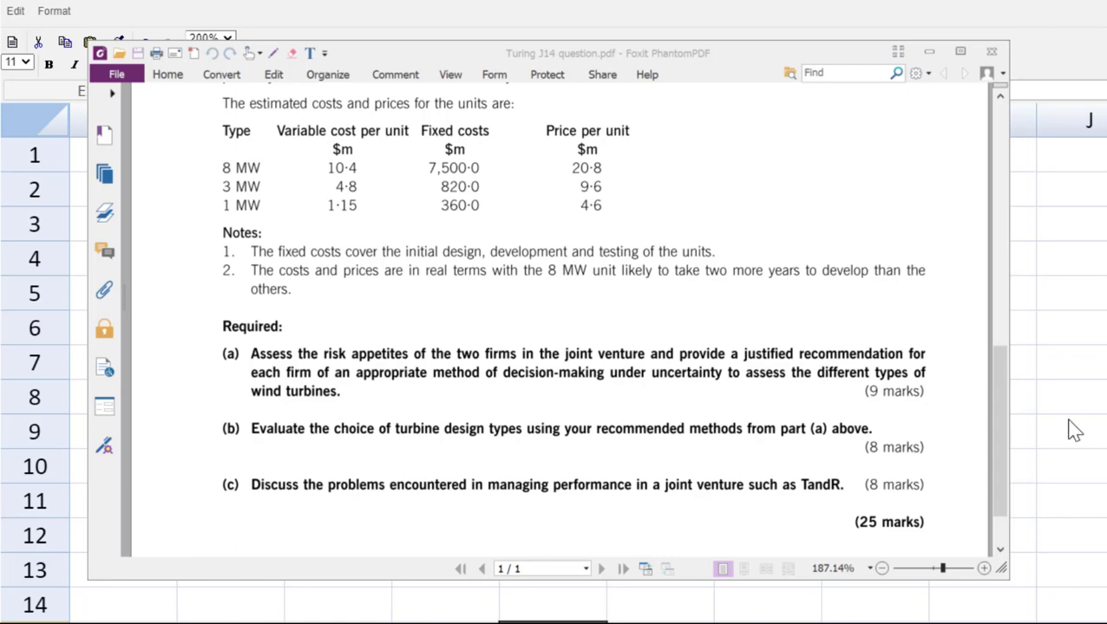
left_click_drag(1005, 437, 1012, 372)
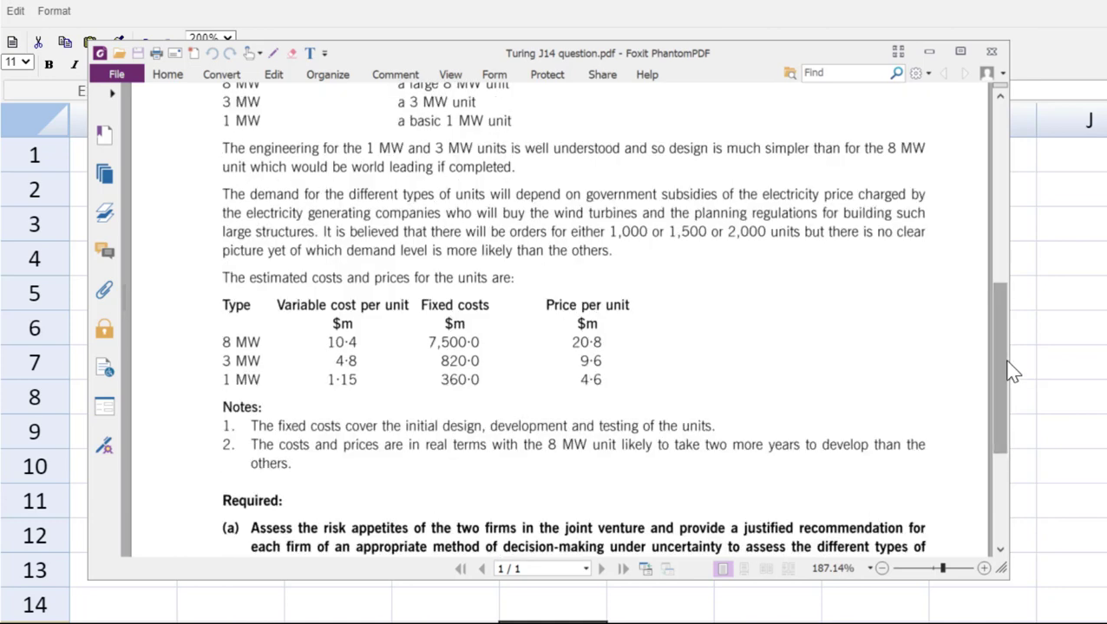
left_click_drag(1008, 364, 1013, 313)
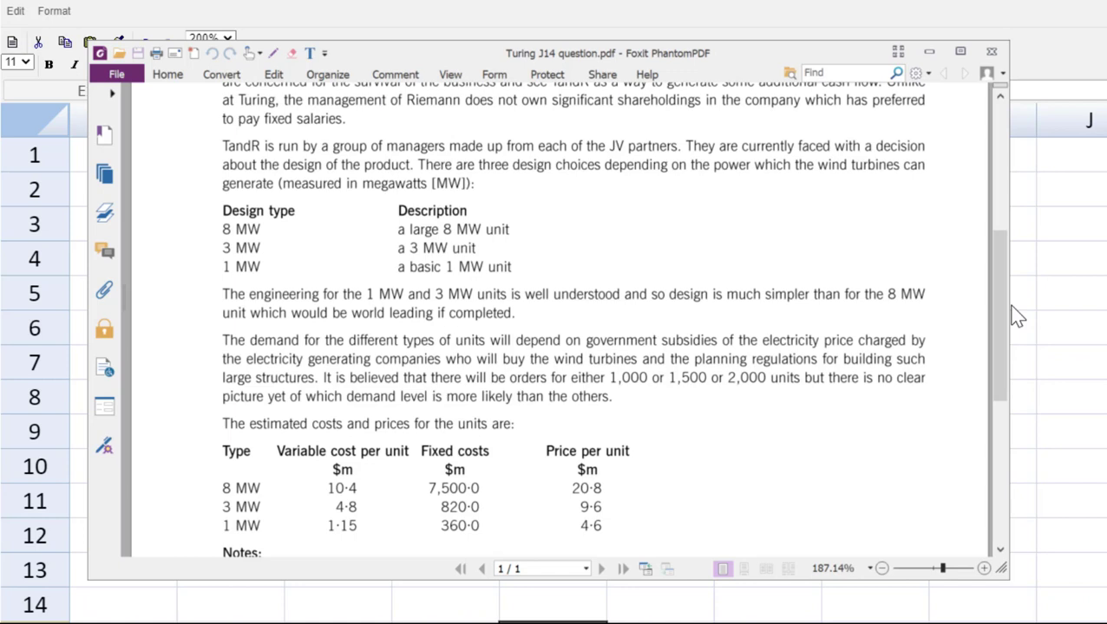
Switch from the PDF to the blank spreadsheet and enter the headings Design, Demand and Sales in B2:D2
left_click(929, 52)
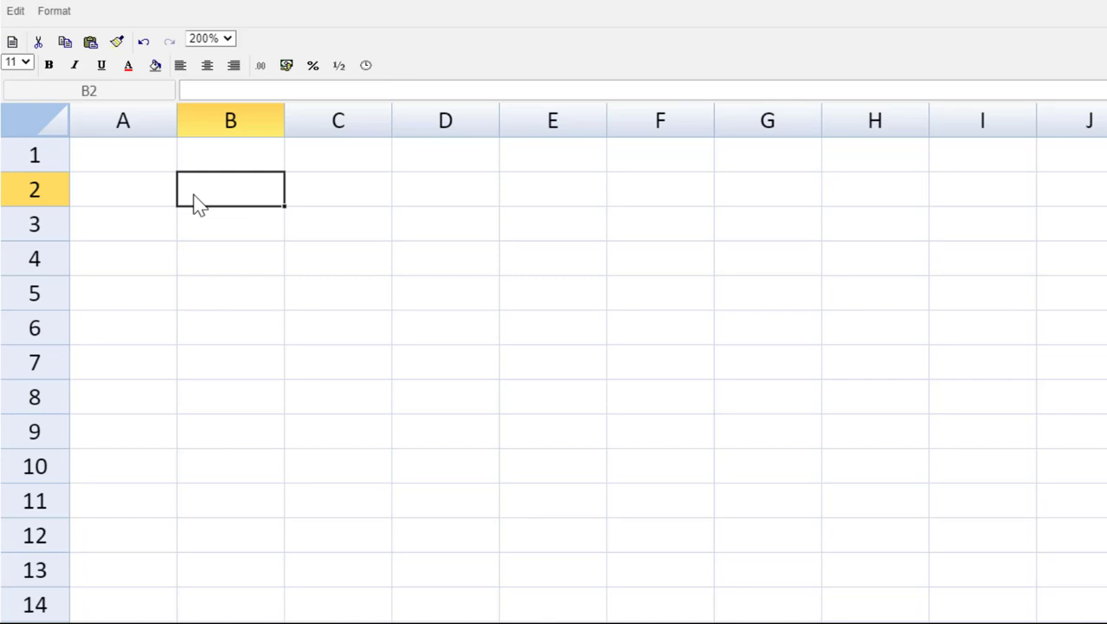
type("Design")
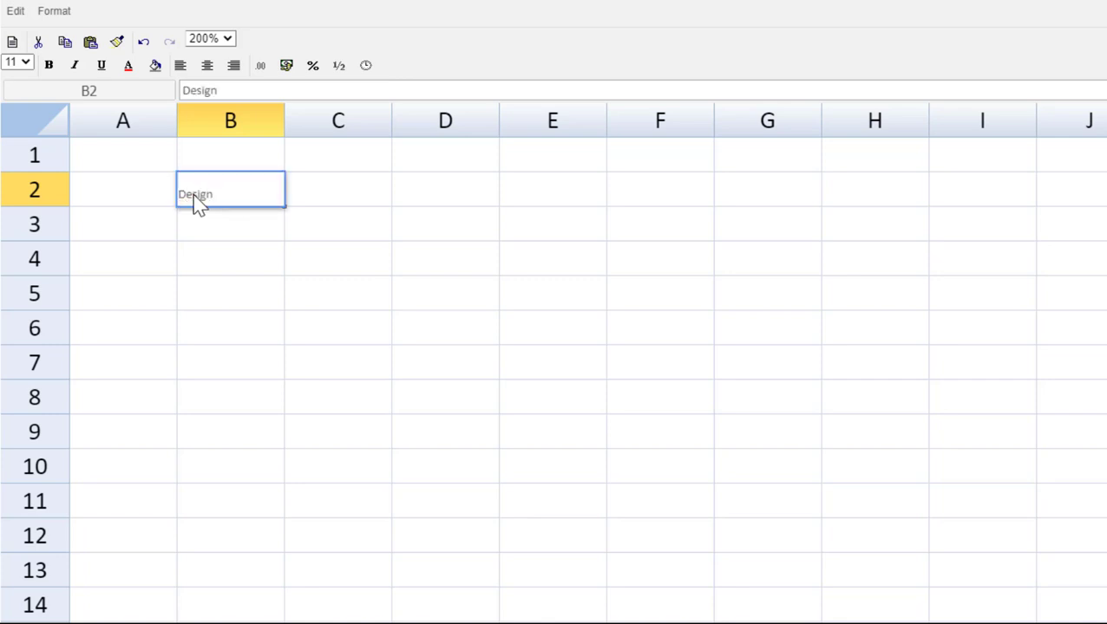
key("Tab")
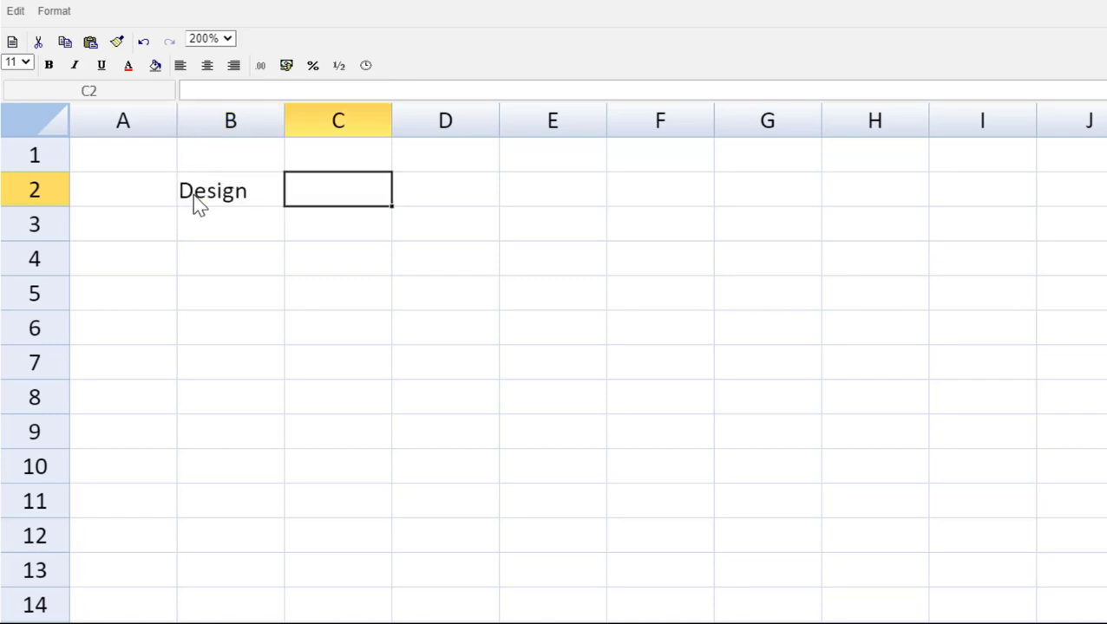
type("Dema")
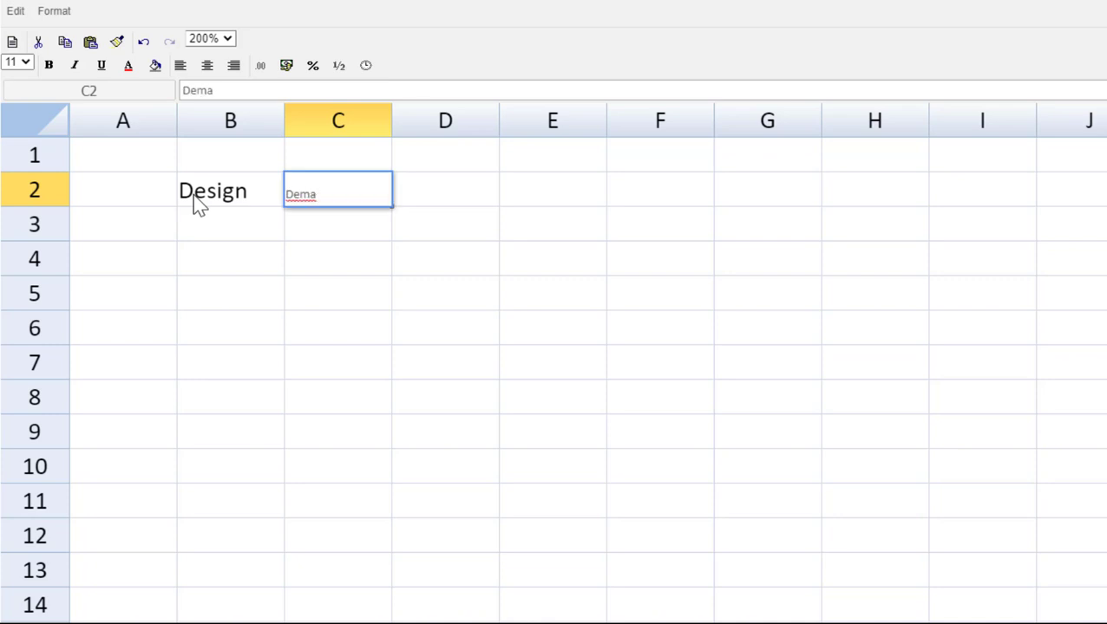
type("nd")
key("Tab")
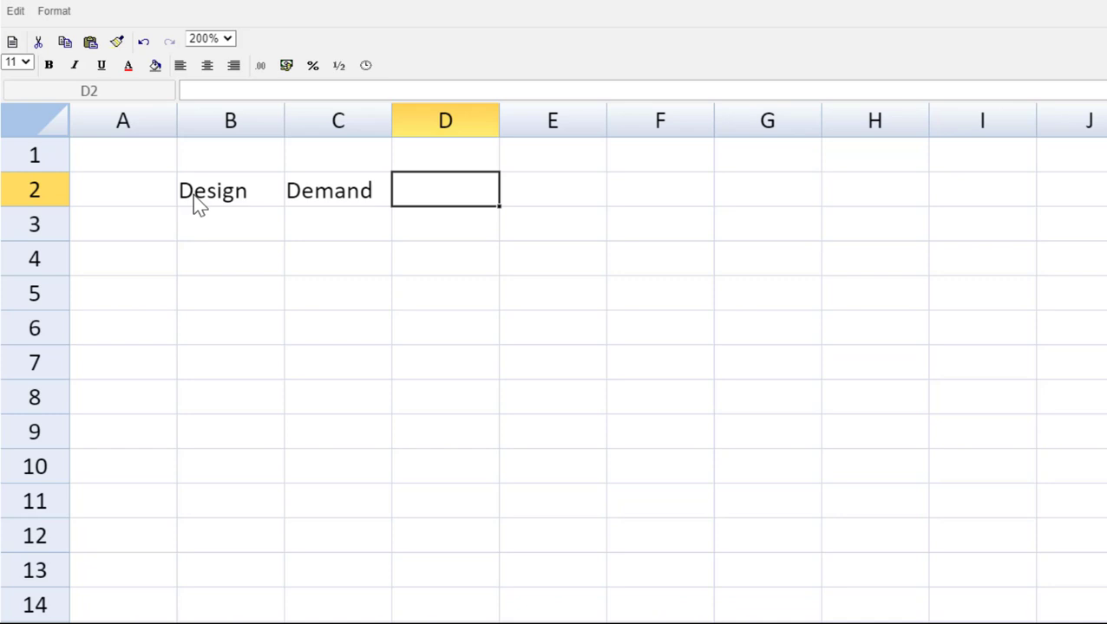
type("Sales")
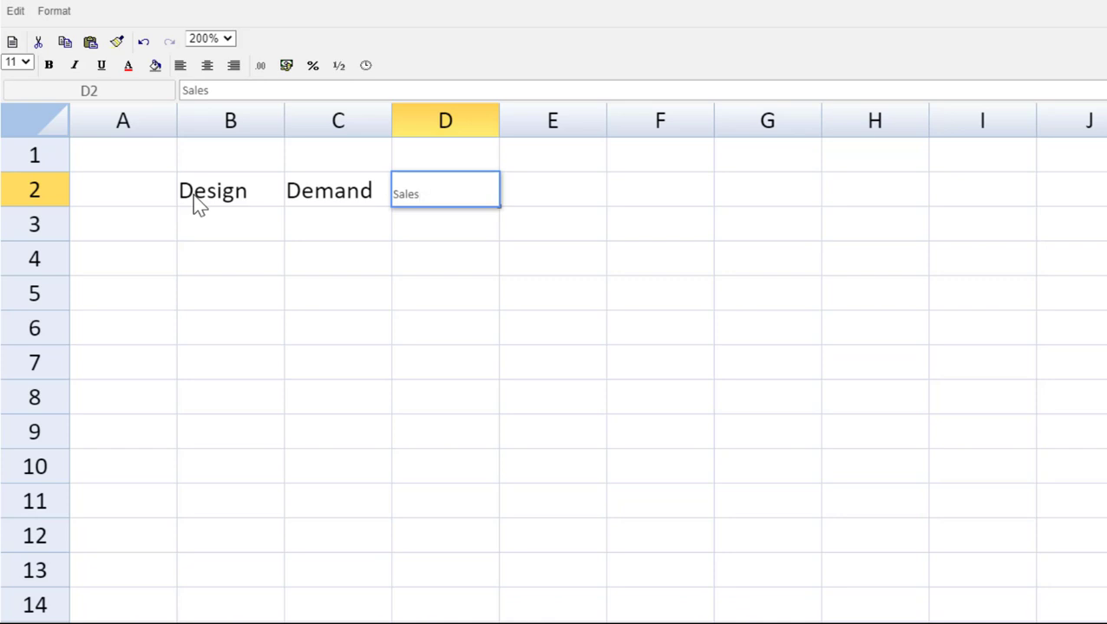
key("Tab")
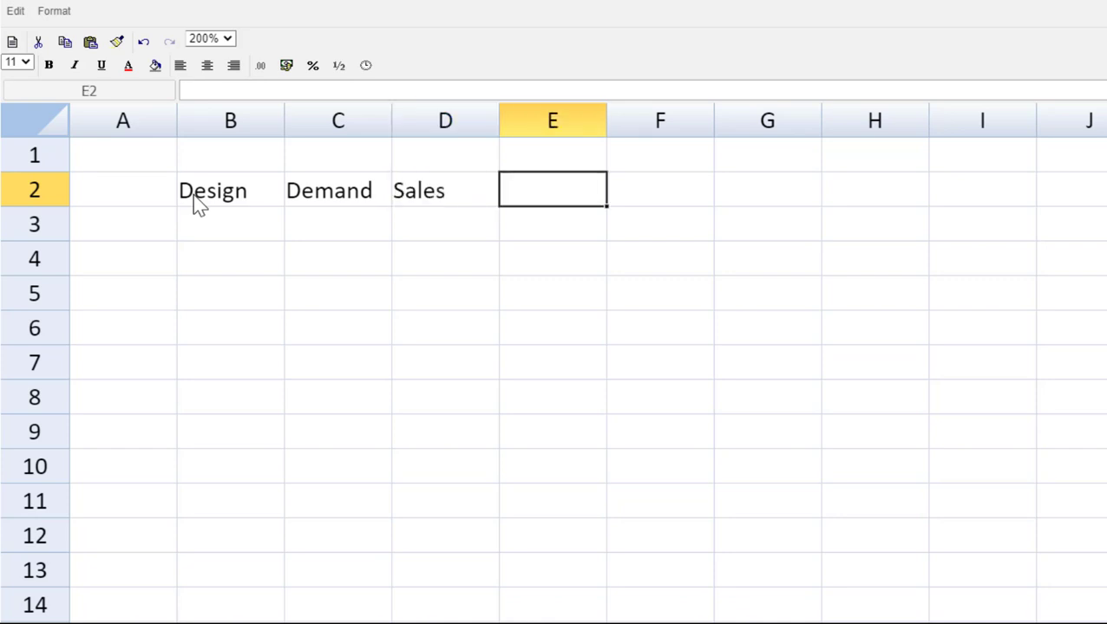
Complete the heading row with VC, FC and Profit in E2:G2
type("vc")
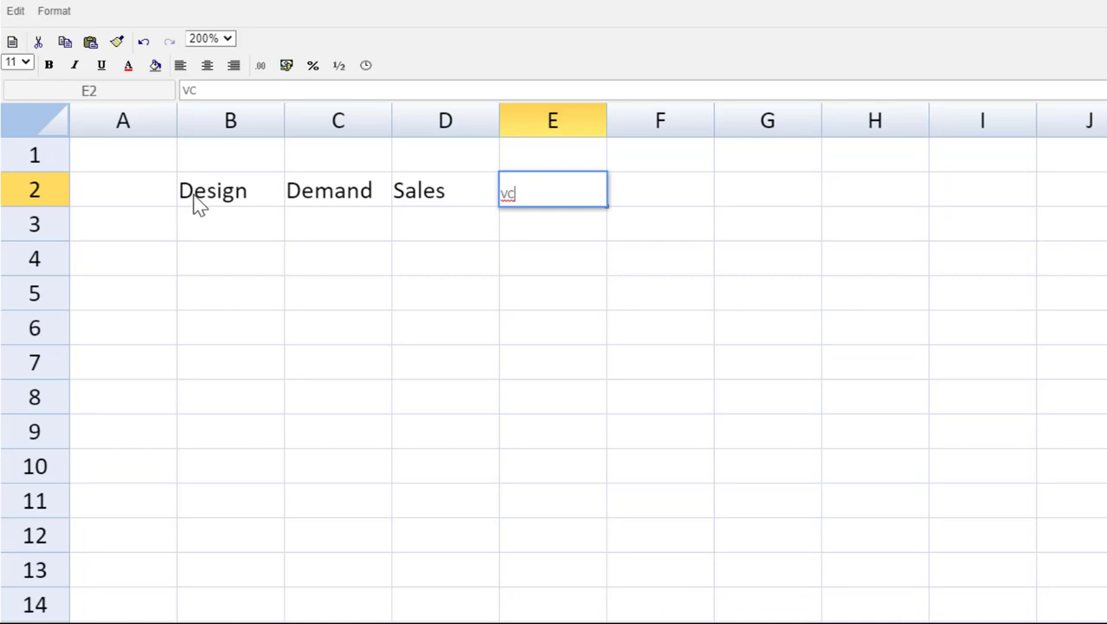
key("Tab")
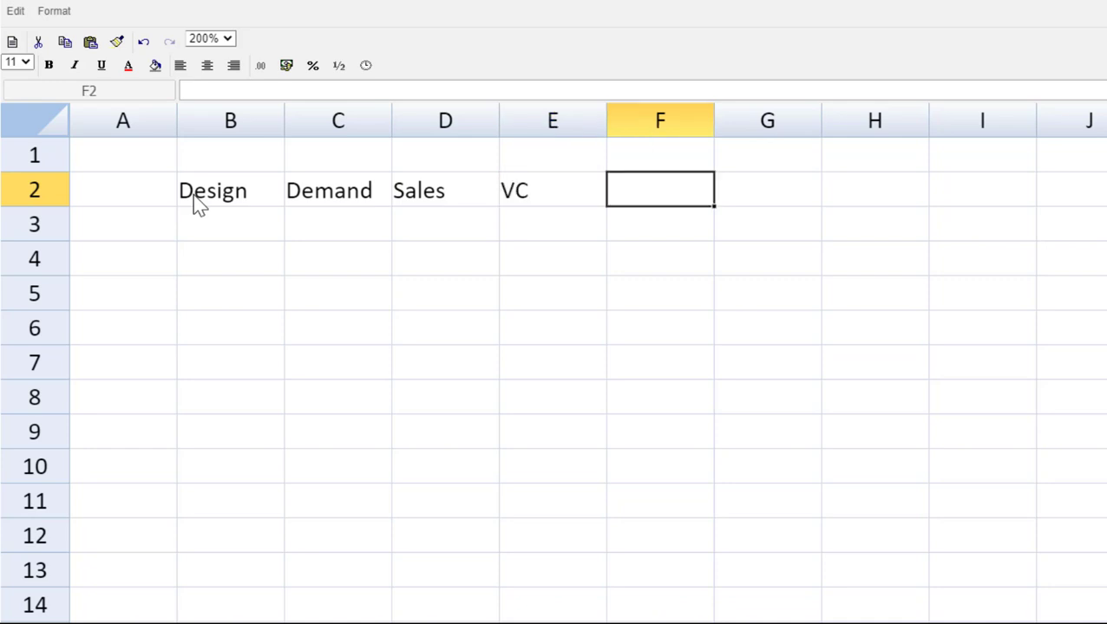
type("FC")
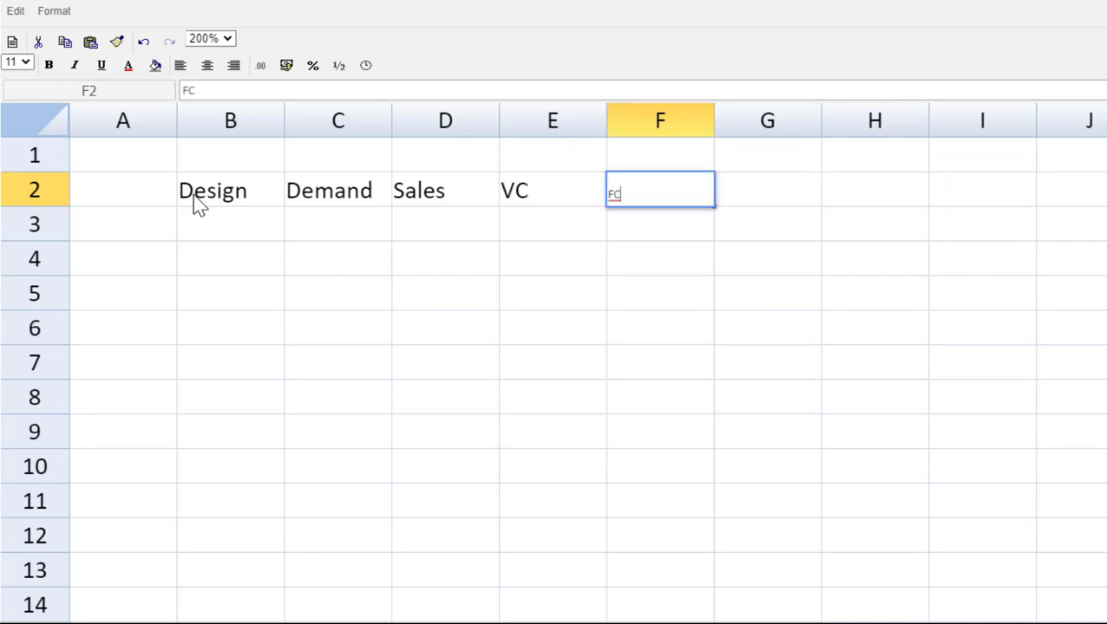
key("Tab")
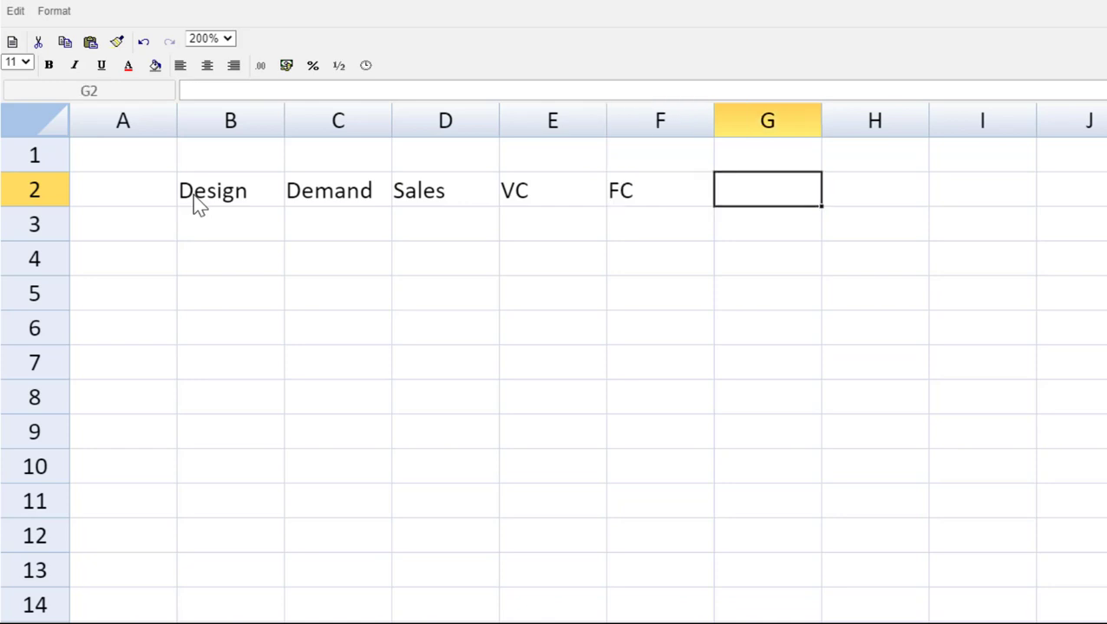
type("P")
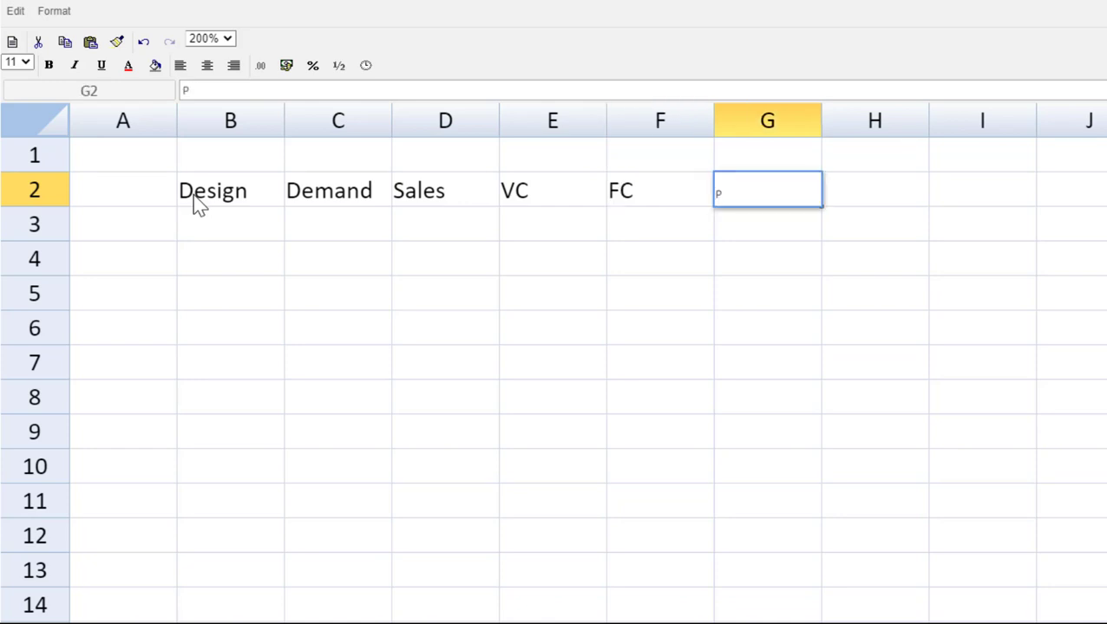
type("rofit")
key("Return")
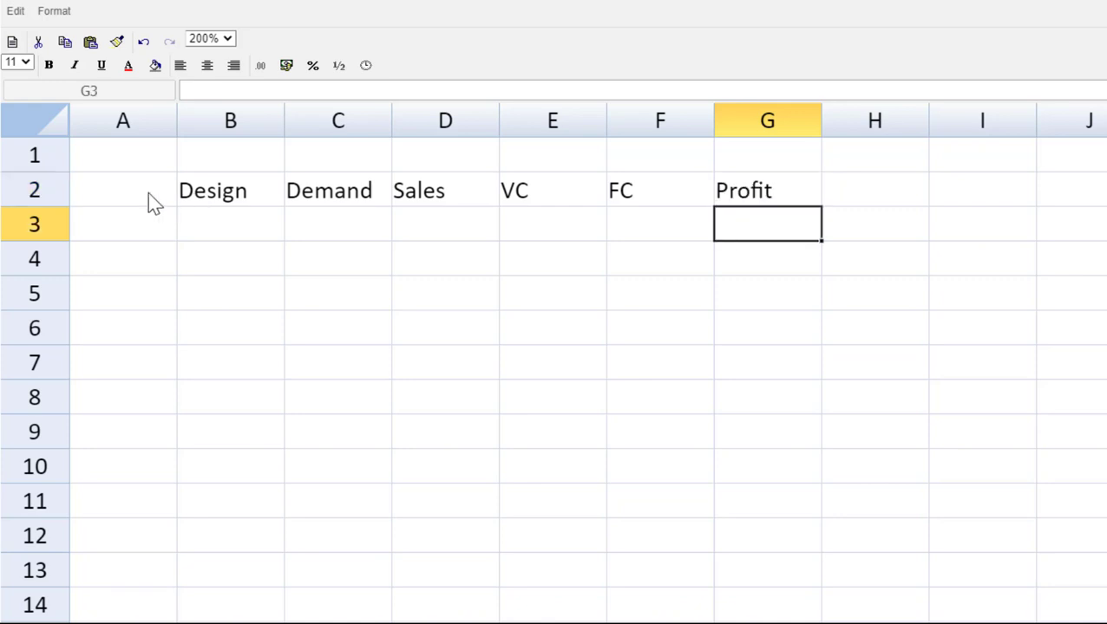
Format the whole heading row 2 as bold and centred
left_click(18, 195)
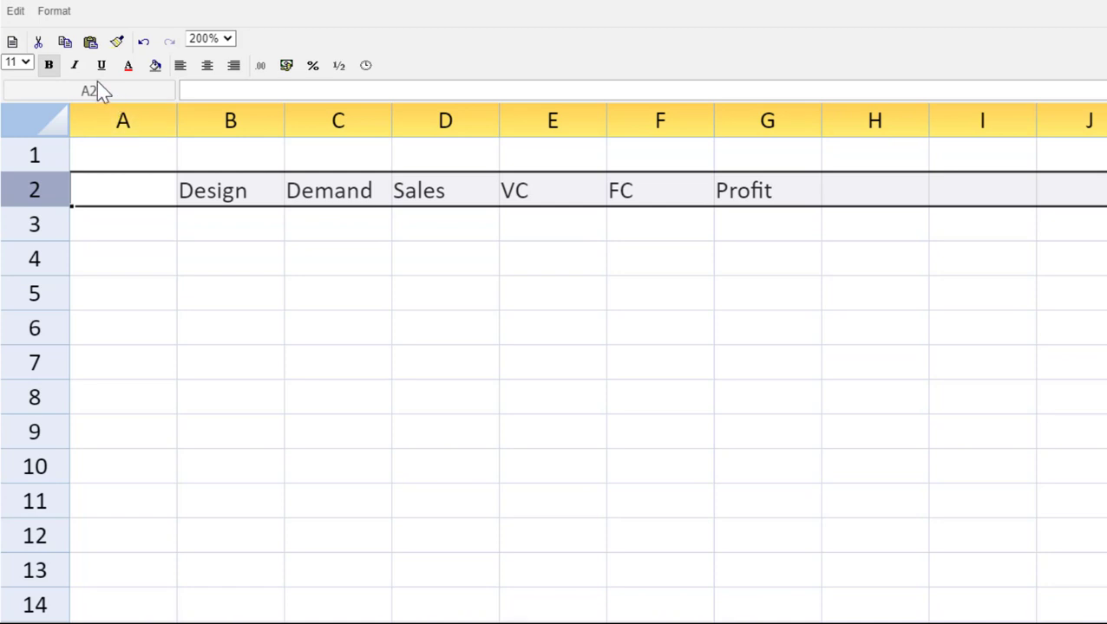
left_click(49, 66)
left_click(206, 67)
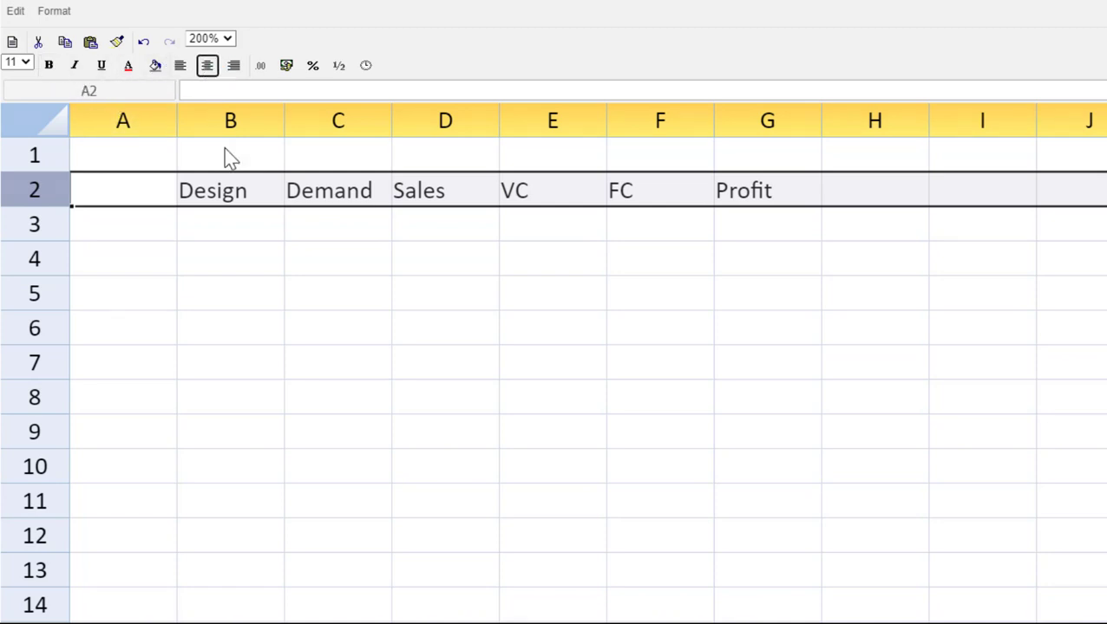
left_click(151, 203)
left_click(54, 189)
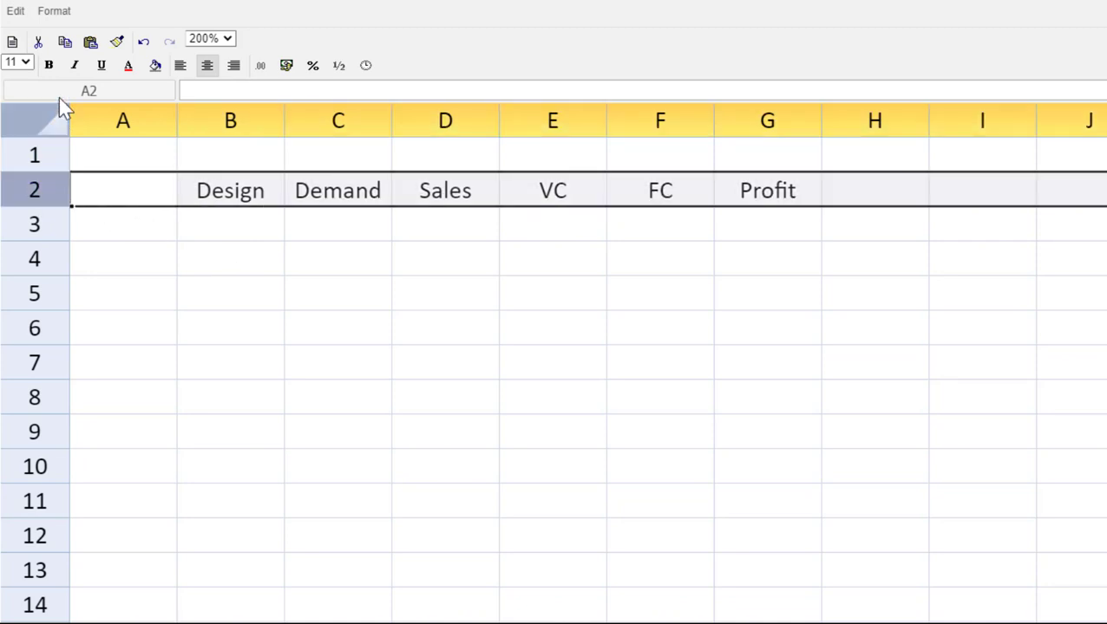
left_click(48, 67)
left_click(143, 239)
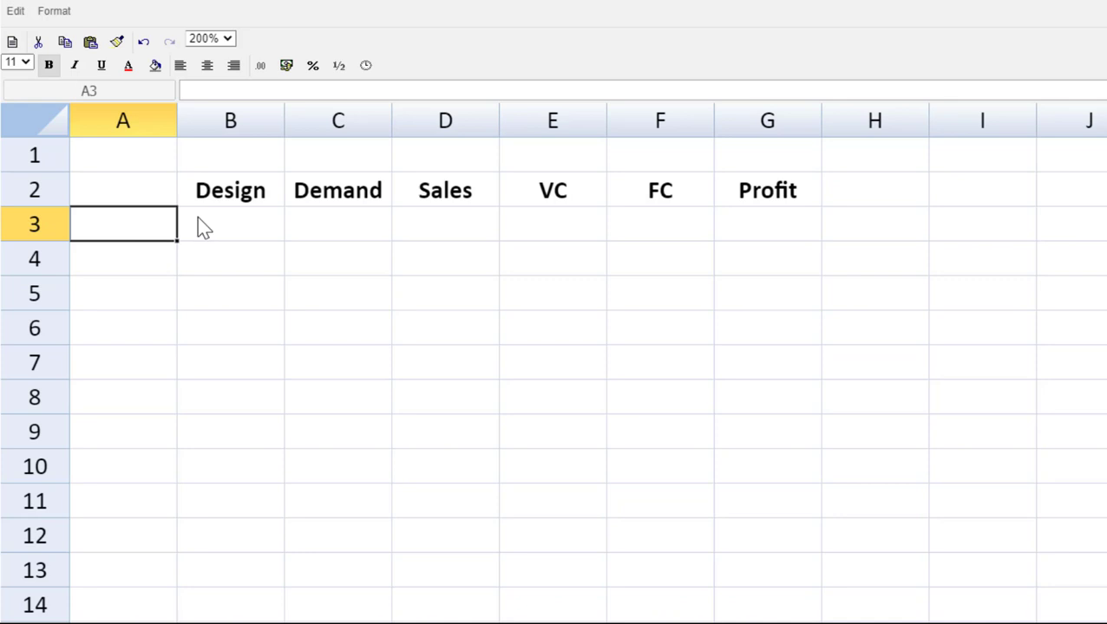
Enter 8MW in B3 under Design and fill it down to B5
left_click(248, 228)
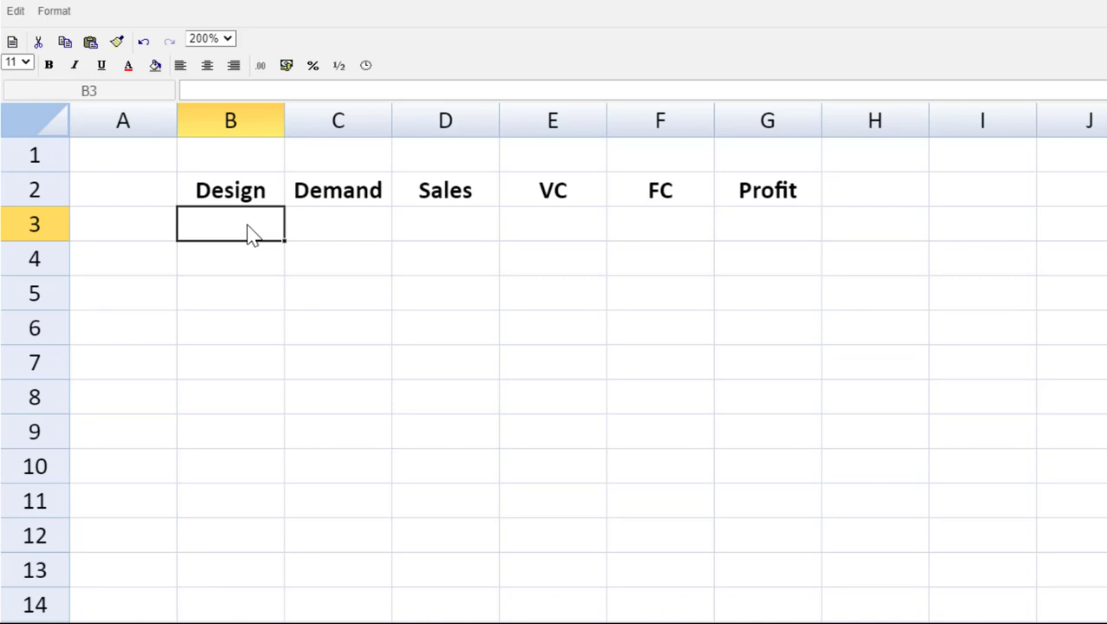
type("8MW")
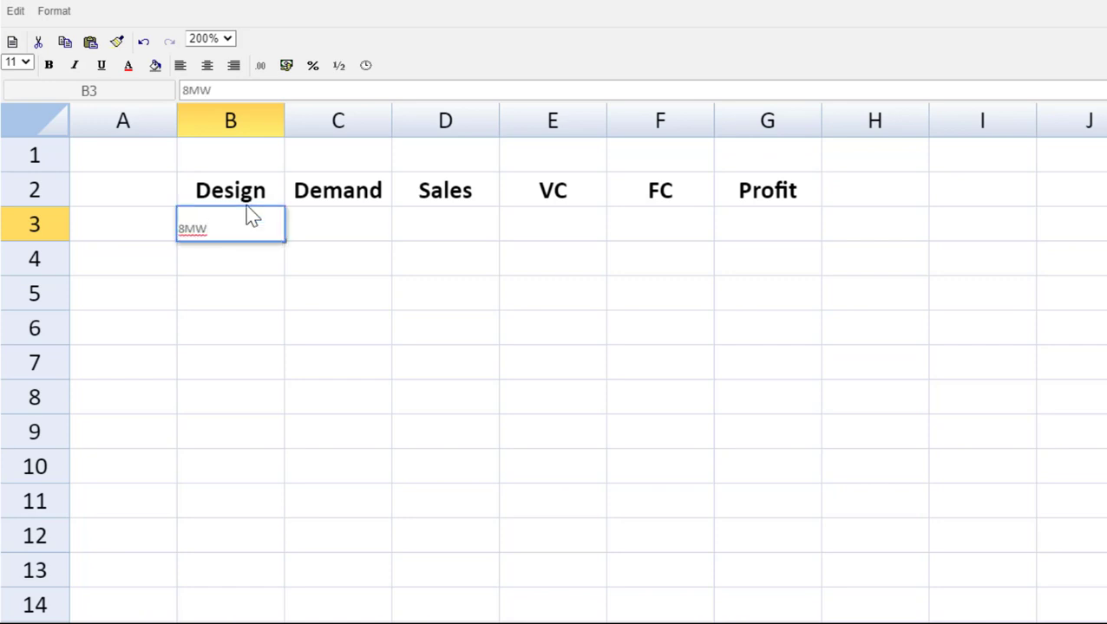
key("Return")
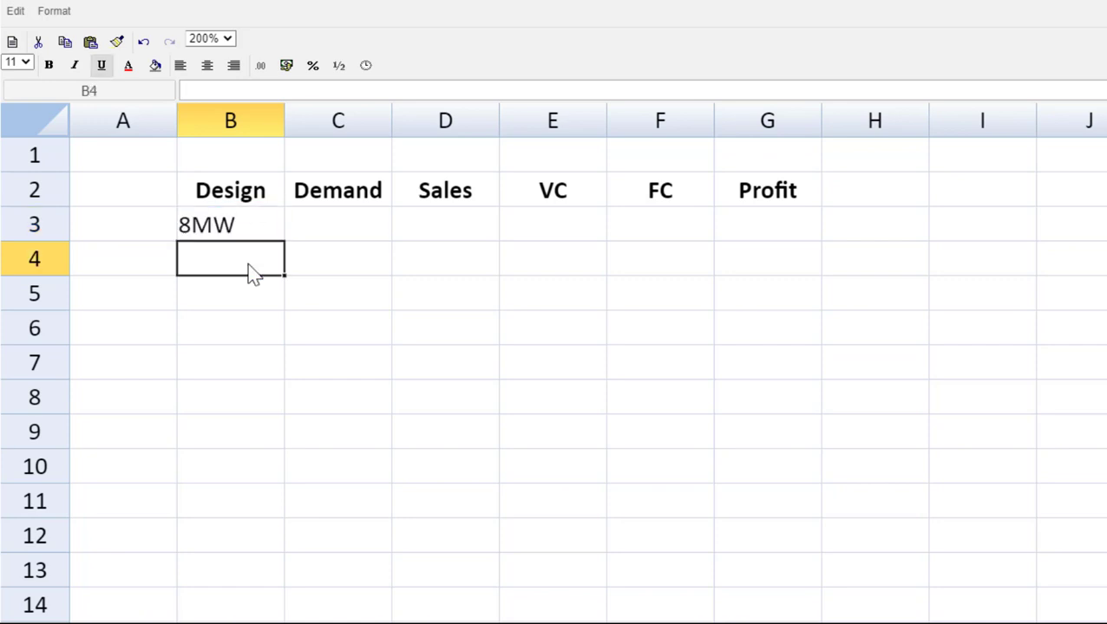
left_click(250, 230)
left_click_drag(283, 241, 265, 340)
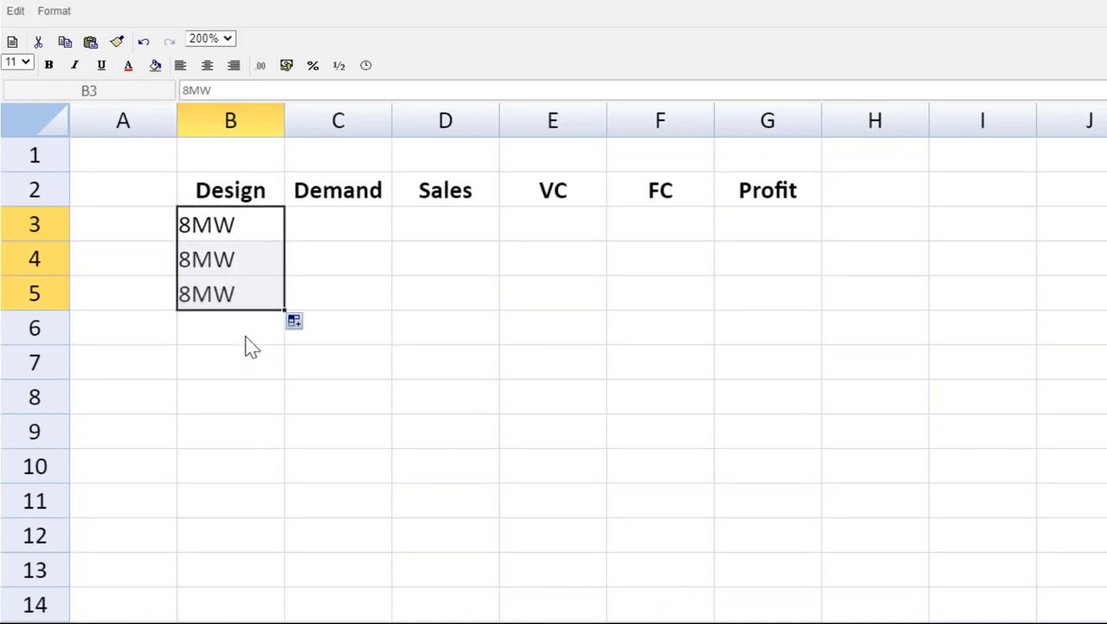
Enter 3MW in B6 and fill it down to B8
left_click(237, 330)
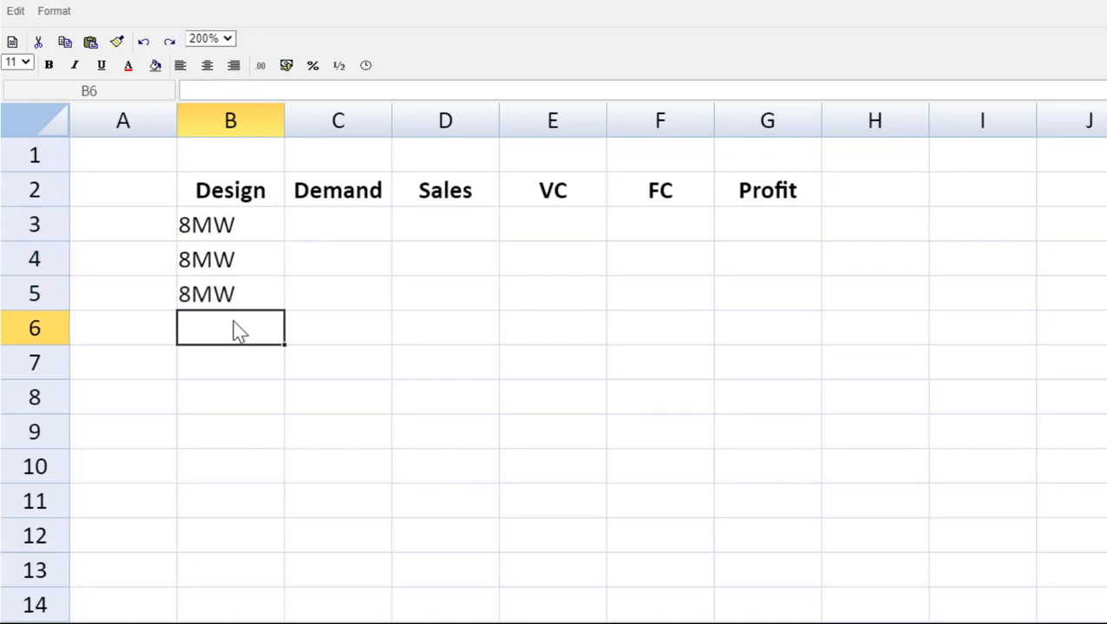
type("3MW")
left_click_drag(284, 346, 283, 408)
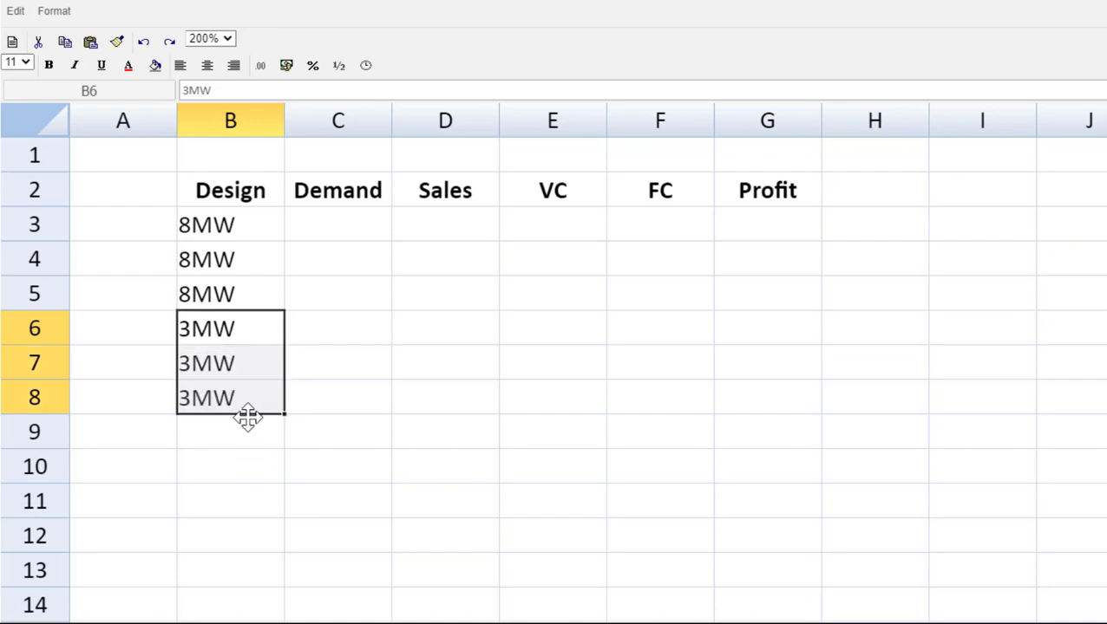
Enter 1MW in B9, fill it down to B11 and set the font colour of these cells to black
left_click(245, 436)
type("1MW")
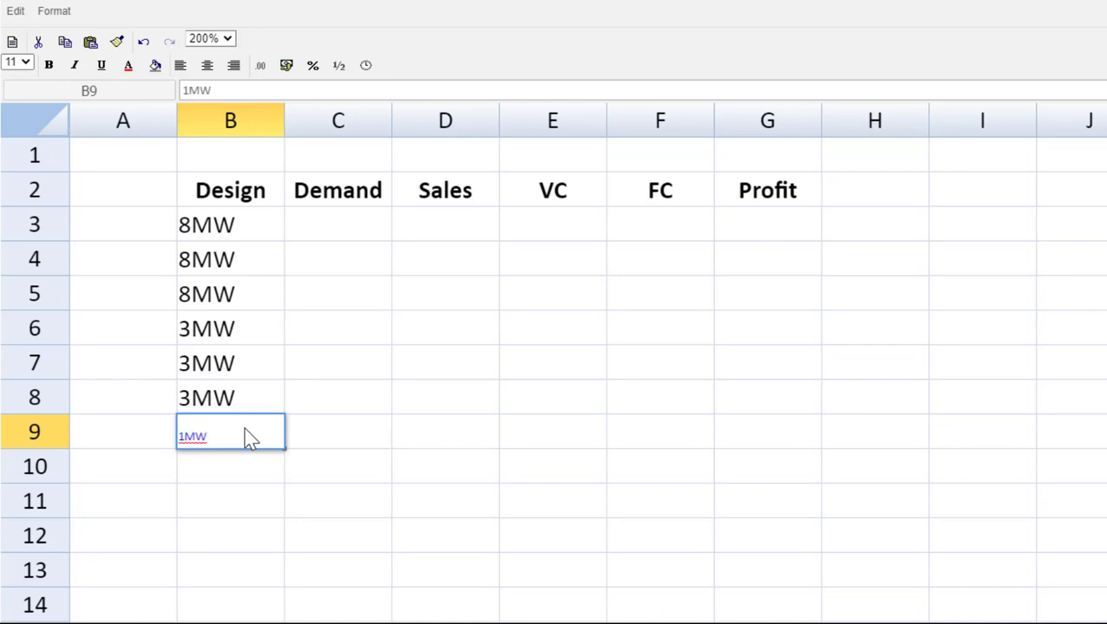
key("Return")
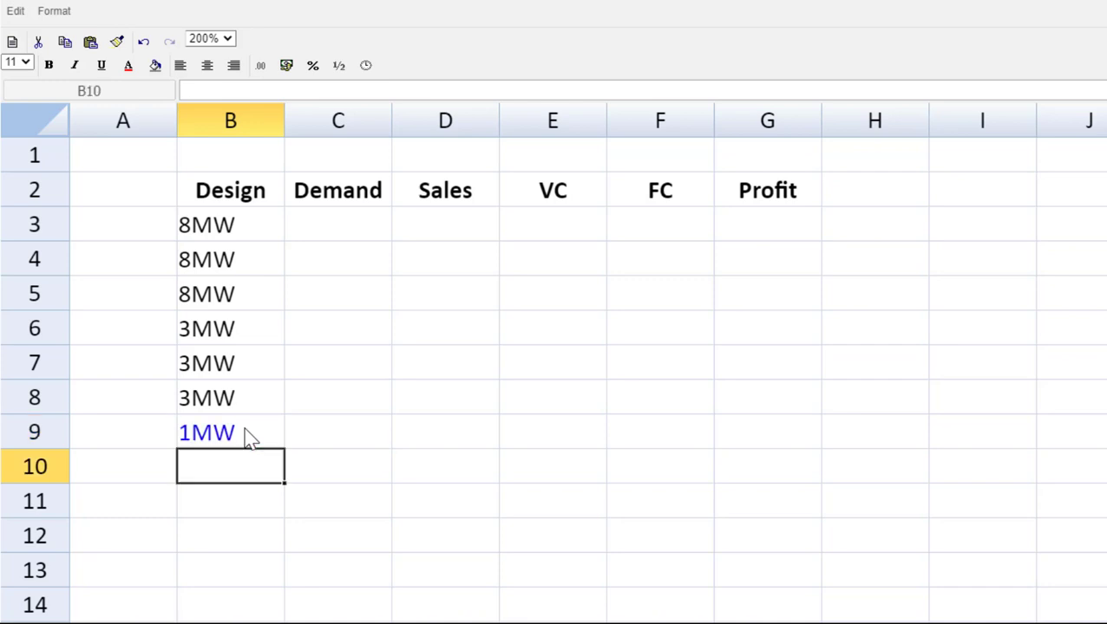
left_click(248, 438)
left_click_drag(283, 449, 274, 517)
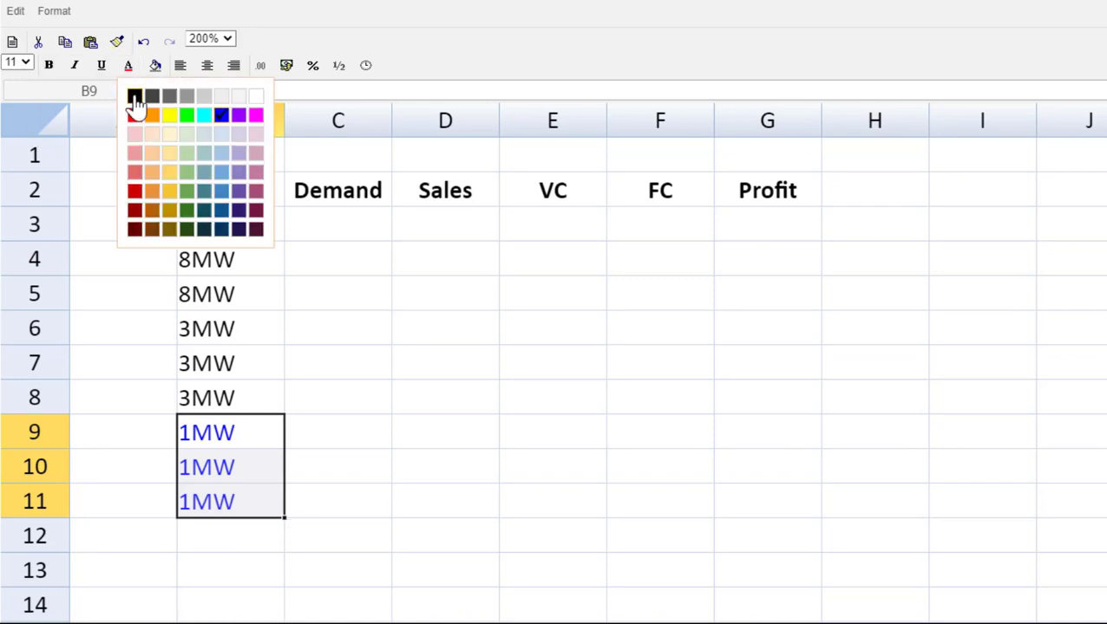
left_click(134, 97)
left_click(416, 516)
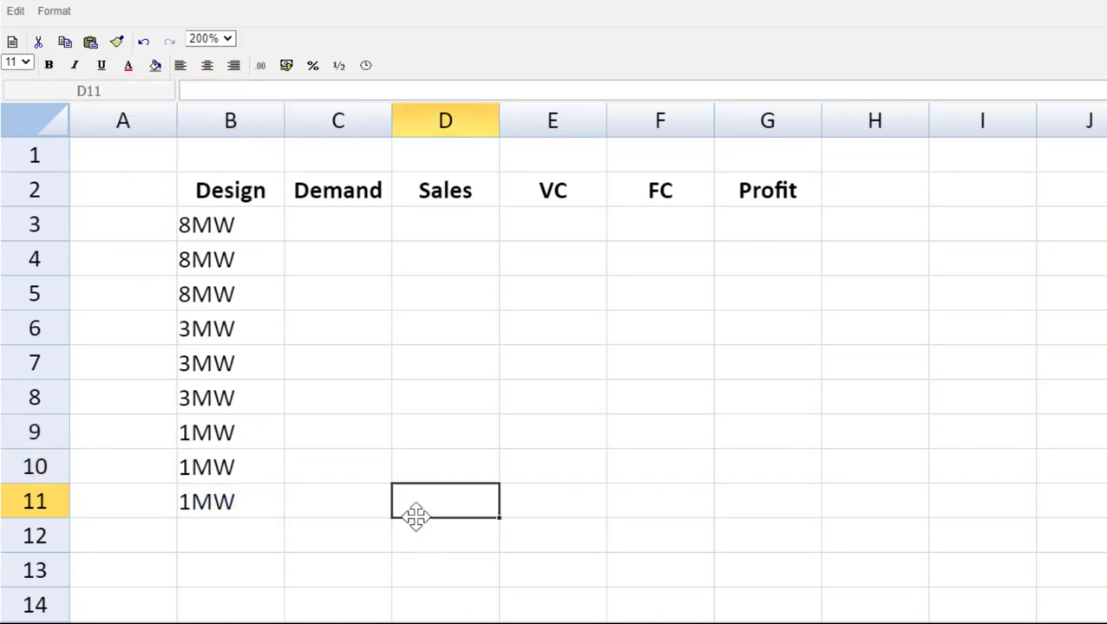
Enter the 8MW demand levels 1000, 1500 and 2000 in C3:C5
left_click(325, 236)
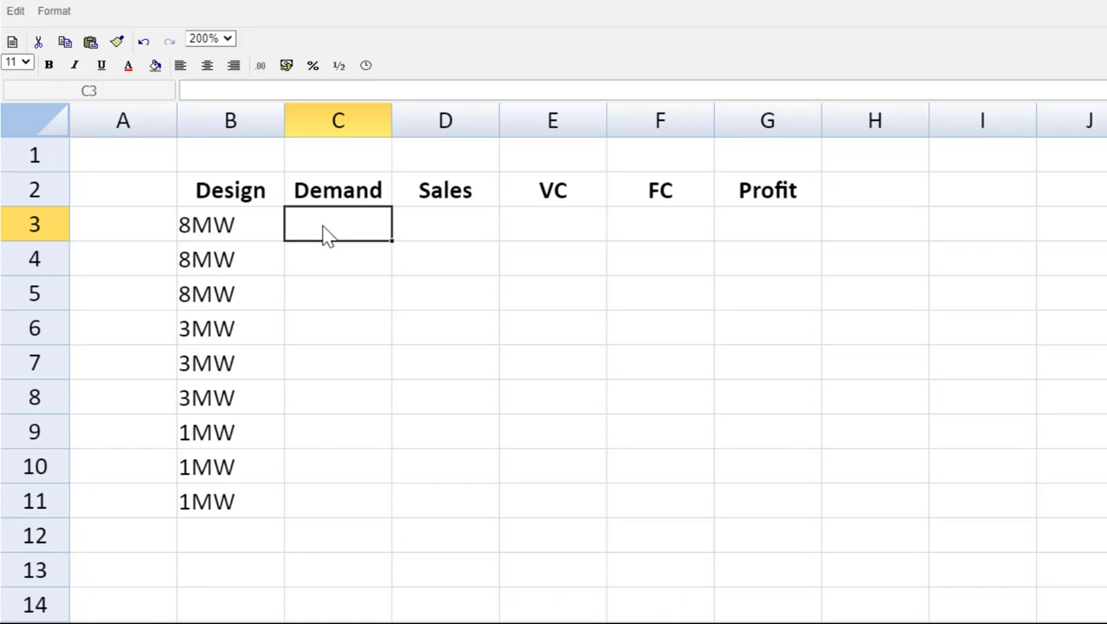
type("1000")
key("Return")
type("1")
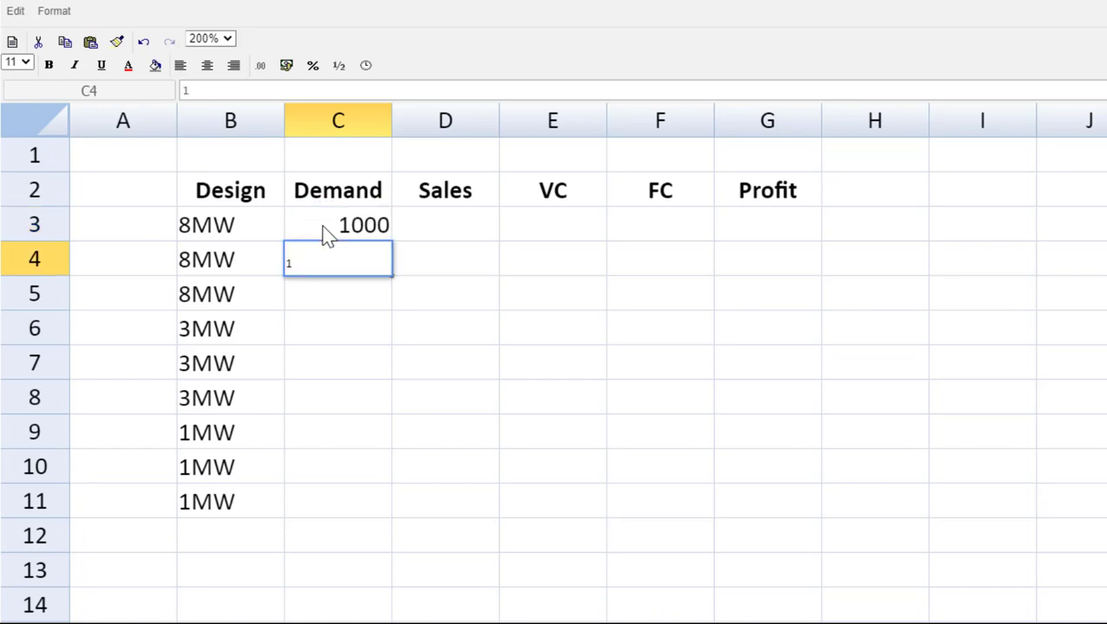
type("500")
key("Return")
type("2000")
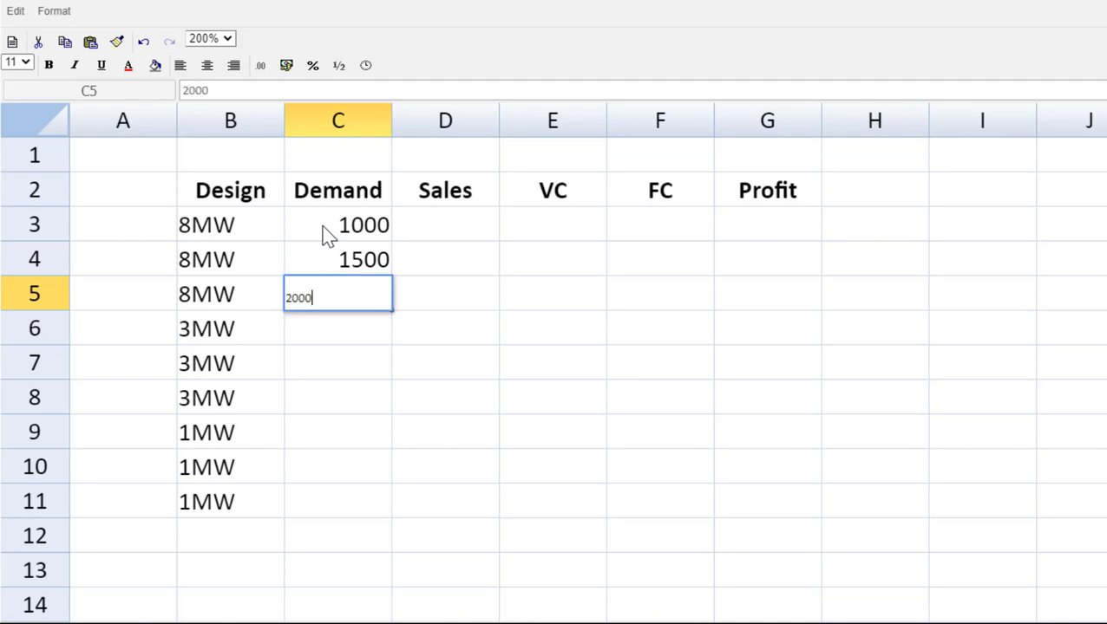
key("Return")
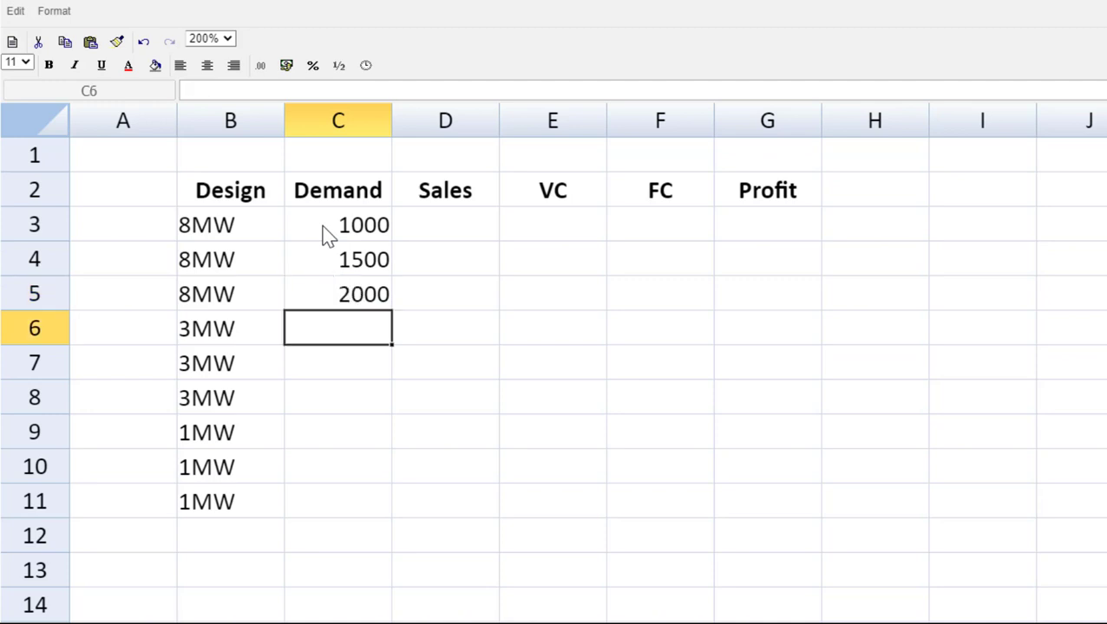
Copy the demand levels in C3:C5 to C6:C8 for 3MW and C9:C11 for 1MW
left_click_drag(325, 234, 332, 291)
key("ctrl+c")
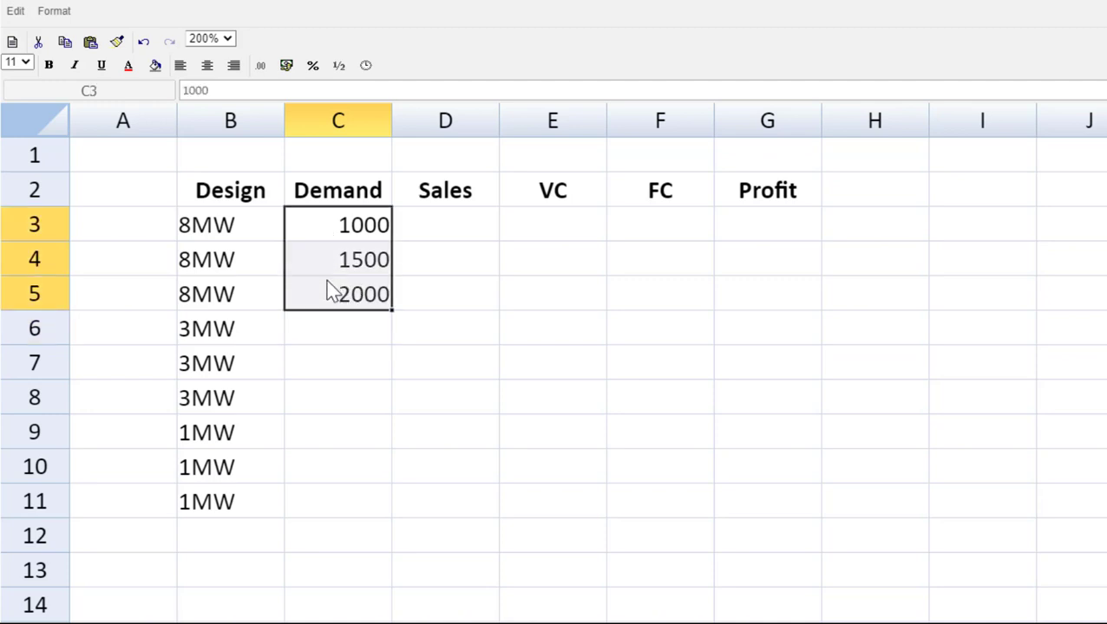
left_click(317, 330)
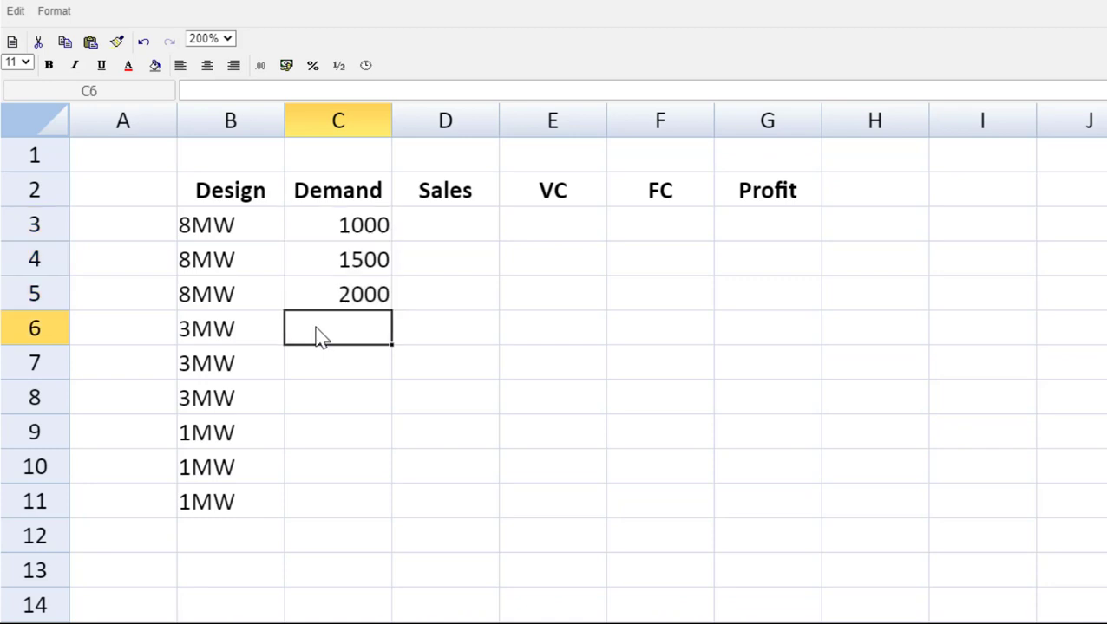
key("ctrl+v")
left_click(319, 432)
key("ctrl+v")
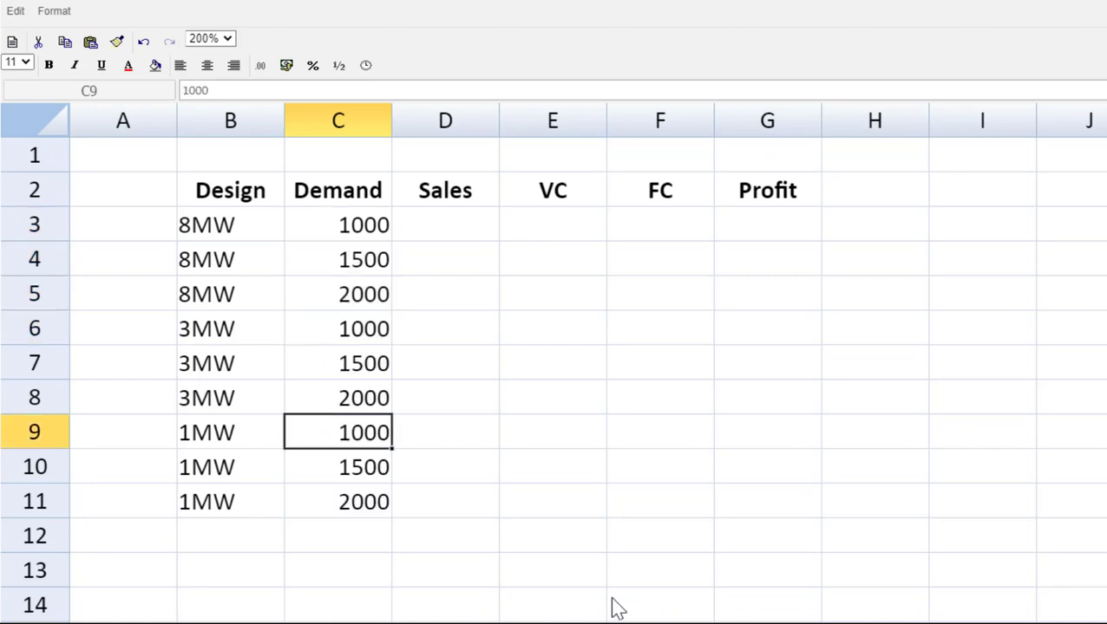
Enter the 8MW sales formula =C3*20.8 in D3 and fill it down to D5
left_click(545, 503)
left_click(452, 240)
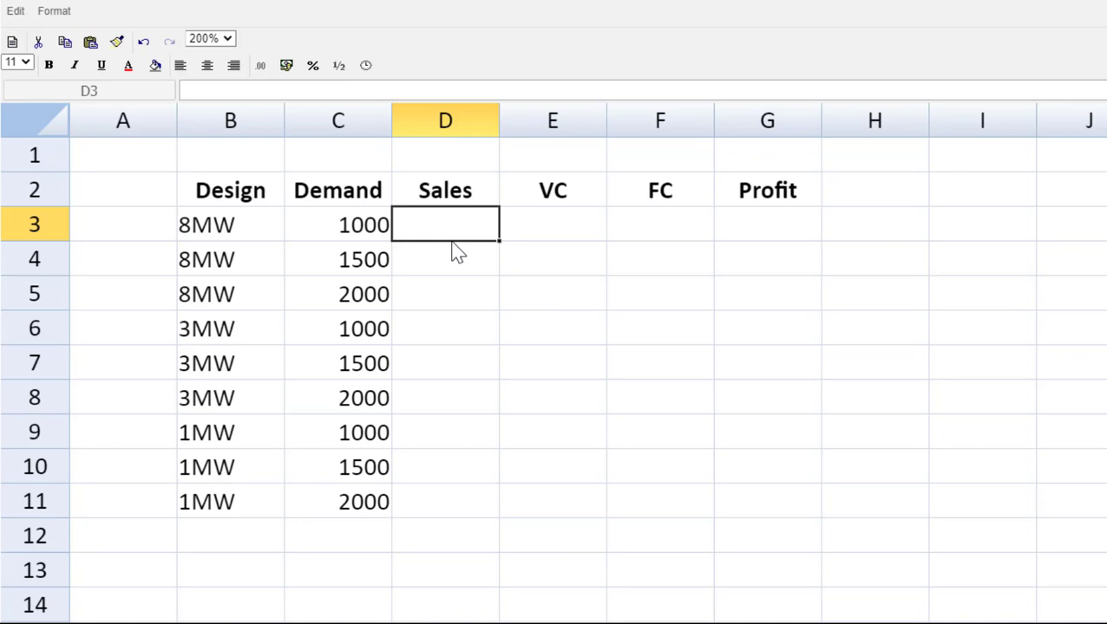
type("=")
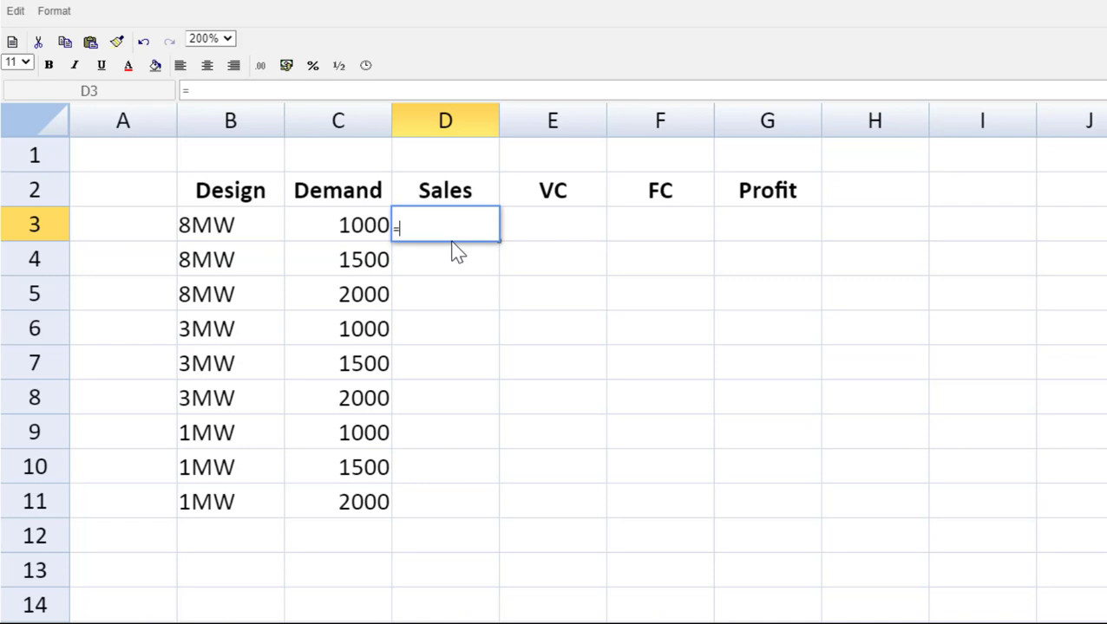
left_click(366, 229)
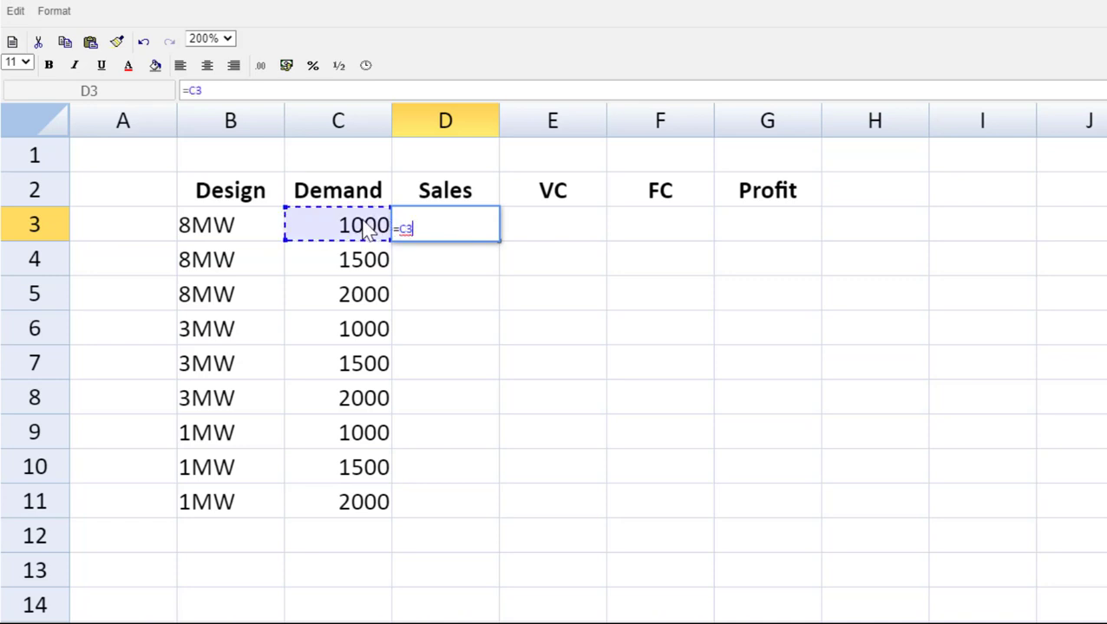
type("*")
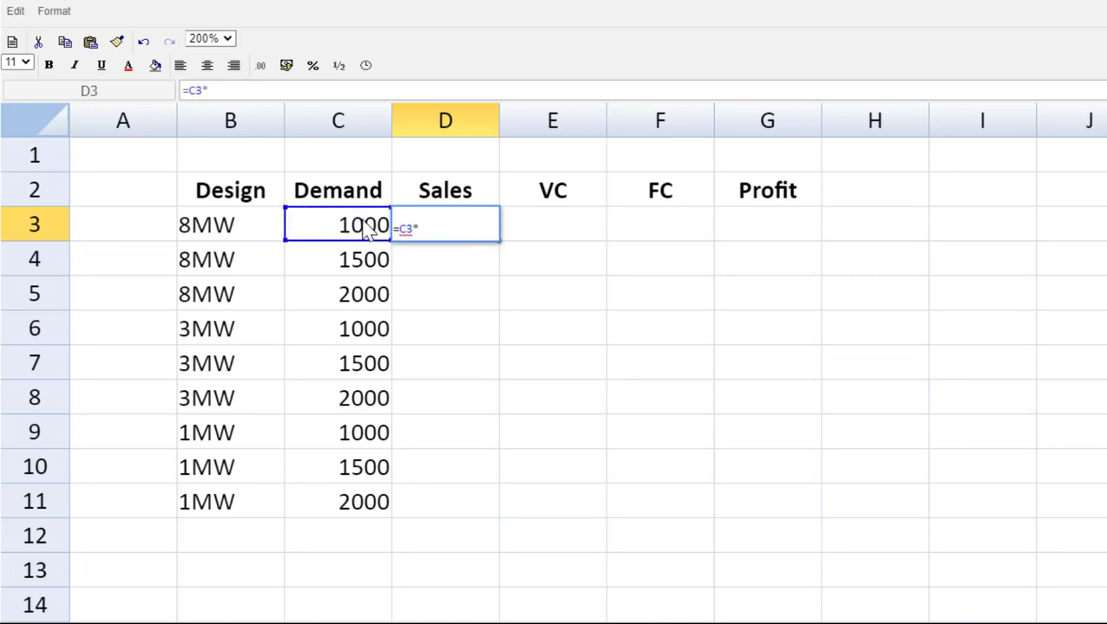
type("20.8")
key("Return")
left_click(492, 223)
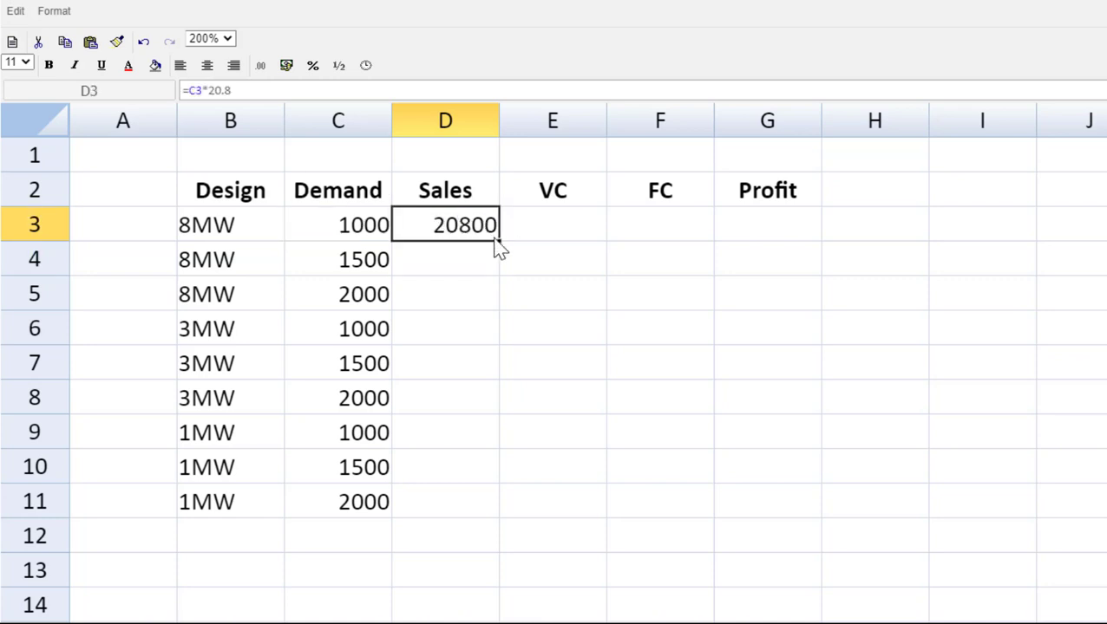
left_click_drag(499, 242, 499, 297)
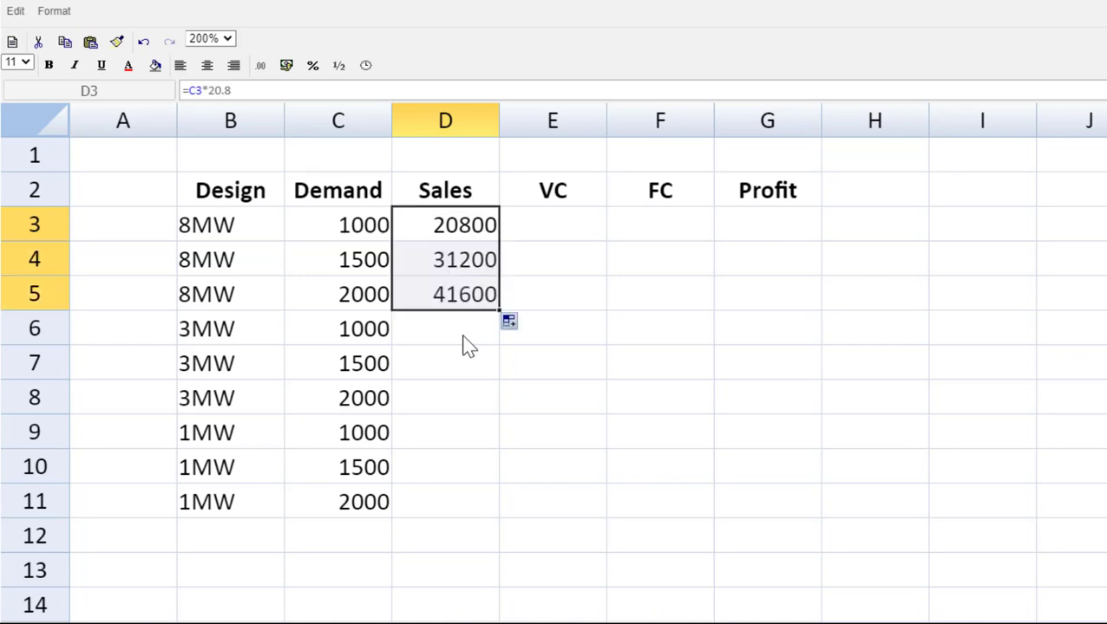
Copy the sales formula from D5 into D6, the first 3MW row
left_click(468, 329)
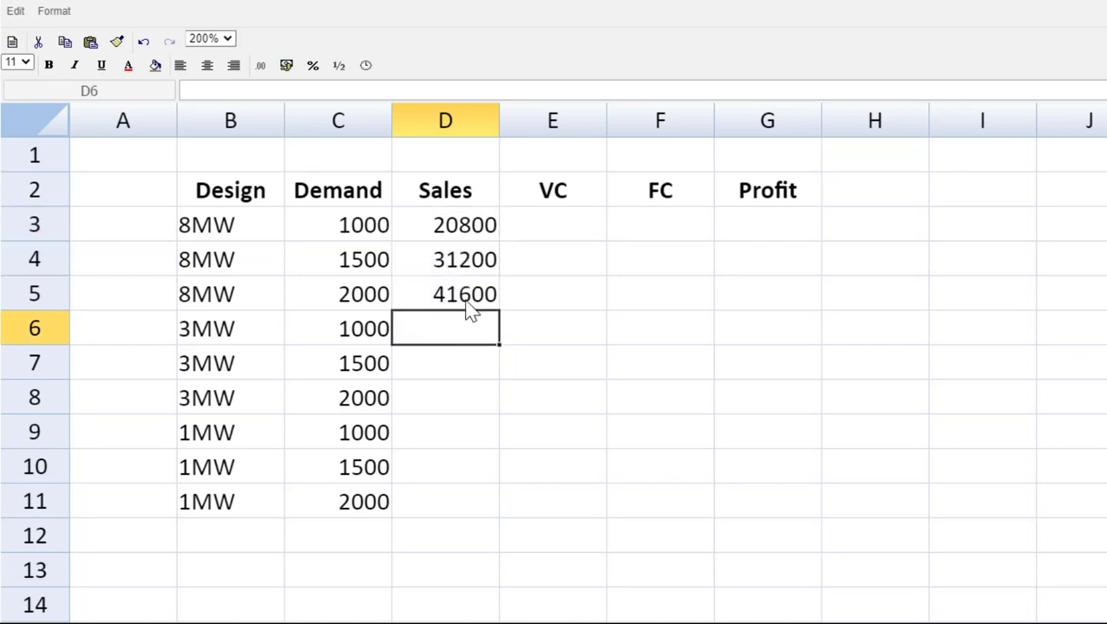
left_click(467, 305)
key("ctrl+c")
left_click(460, 336)
key("ctrl+v")
Change the multiplier in the D6 sales formula to 9.6 and fill it down to D8
left_click(239, 90)
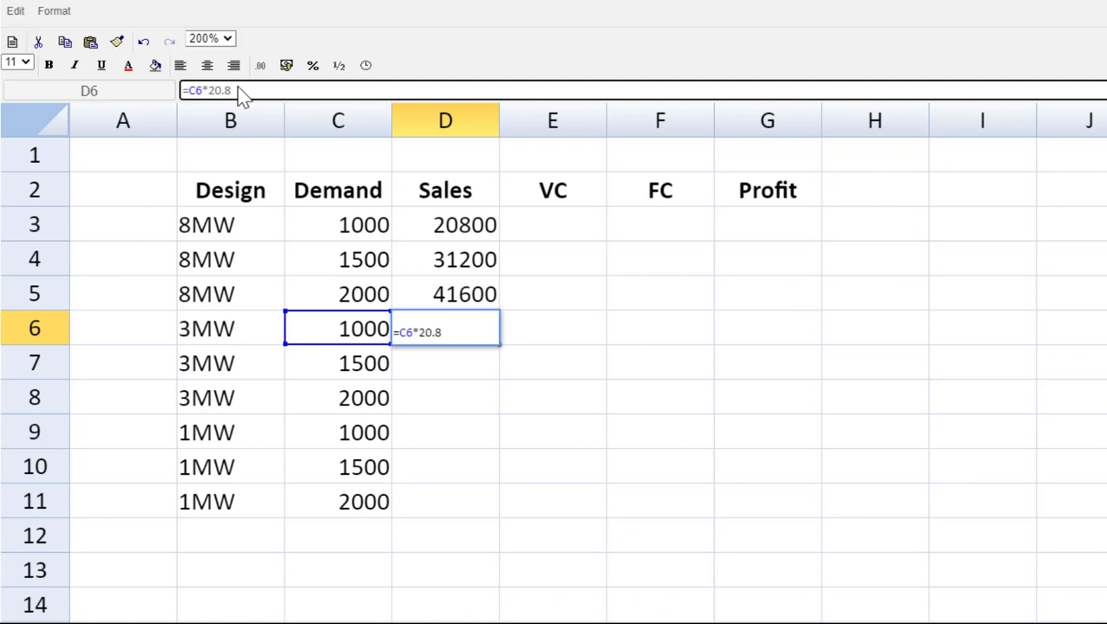
key("BackSpace")
key("BackSpace")
key("BackSpace")
key("BackSpace")
type("9.6")
key("Return")
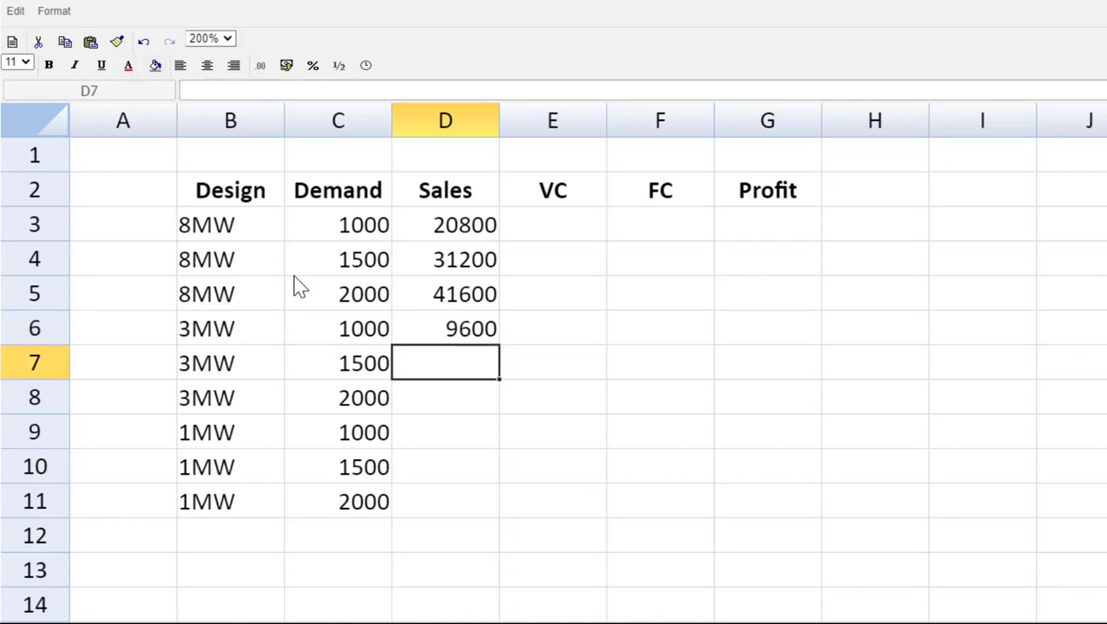
left_click(440, 333)
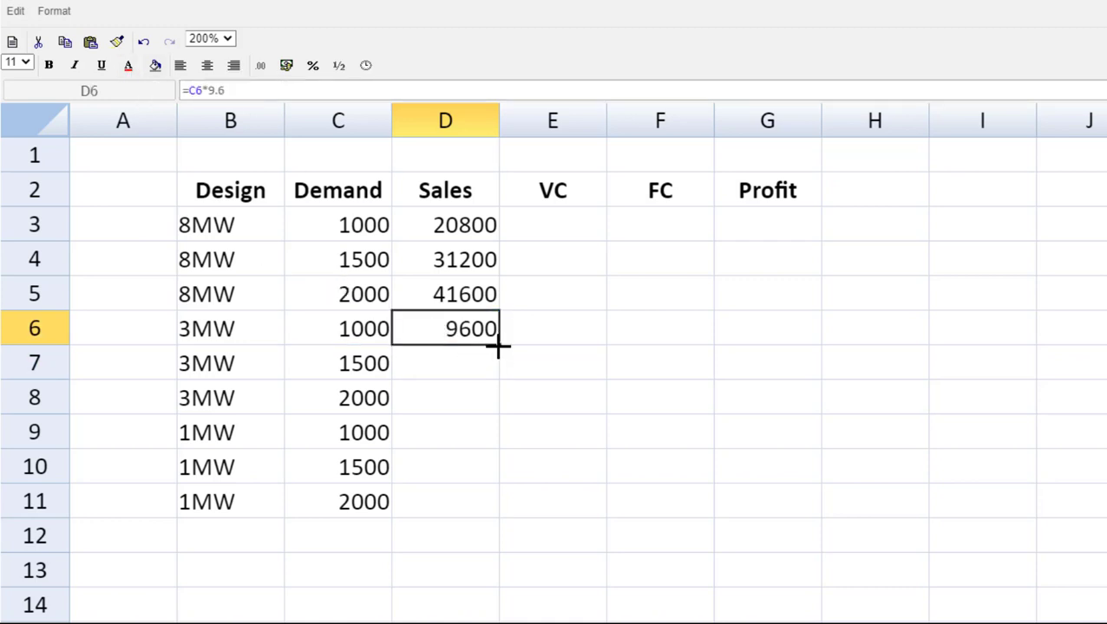
left_click_drag(499, 346, 495, 397)
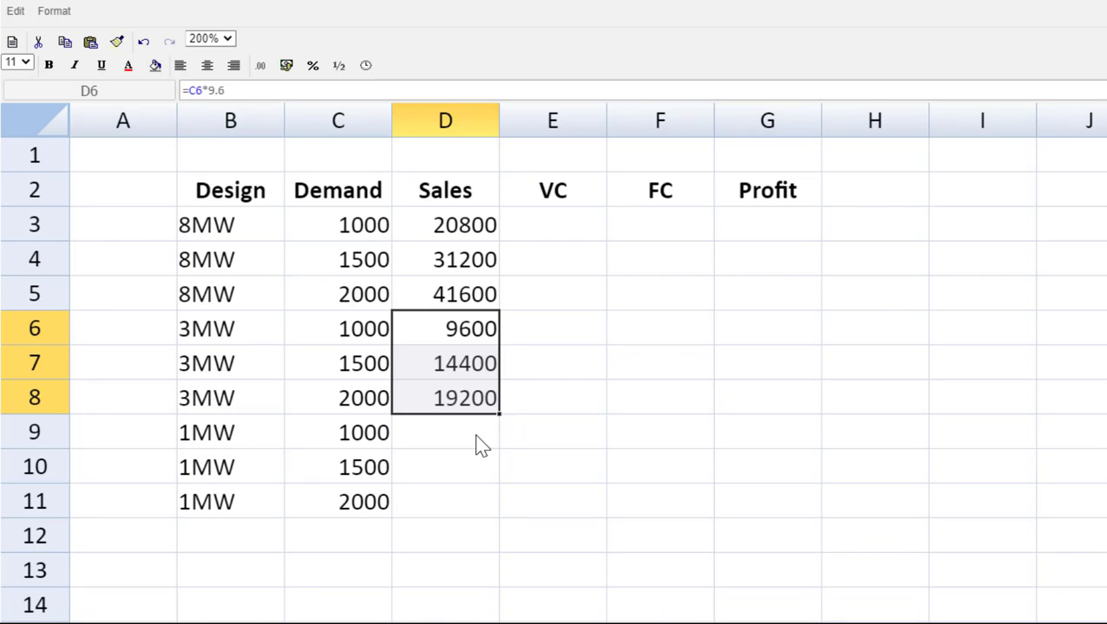
Set the 1MW sales formula in D9 to =C9*4.6 by adapting the copied formula, and fill it down to D11
left_click(481, 444)
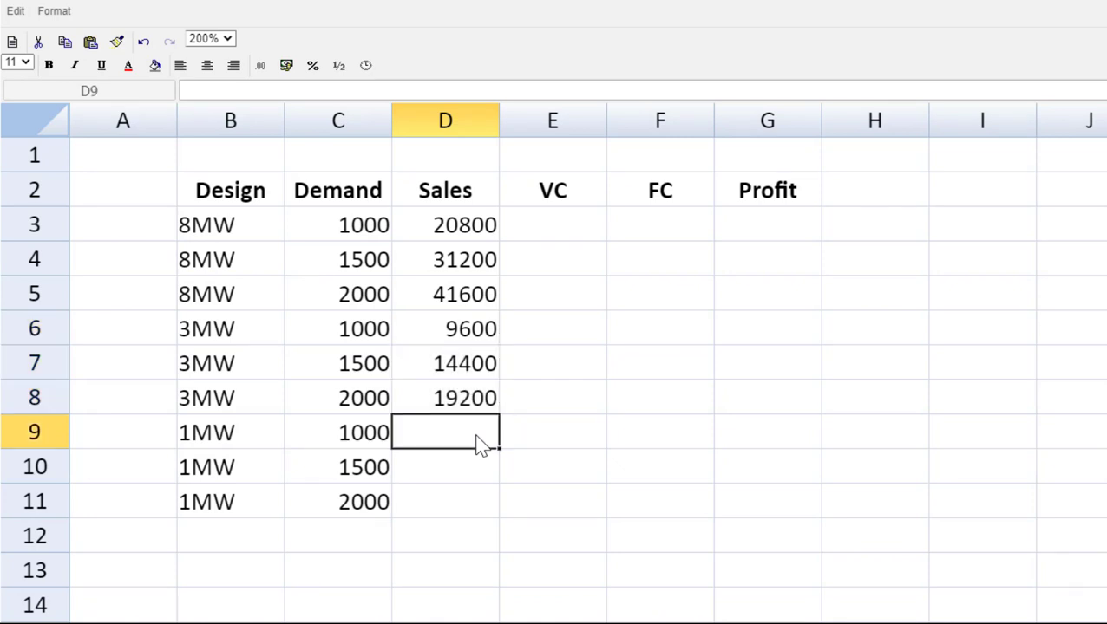
left_click(483, 407)
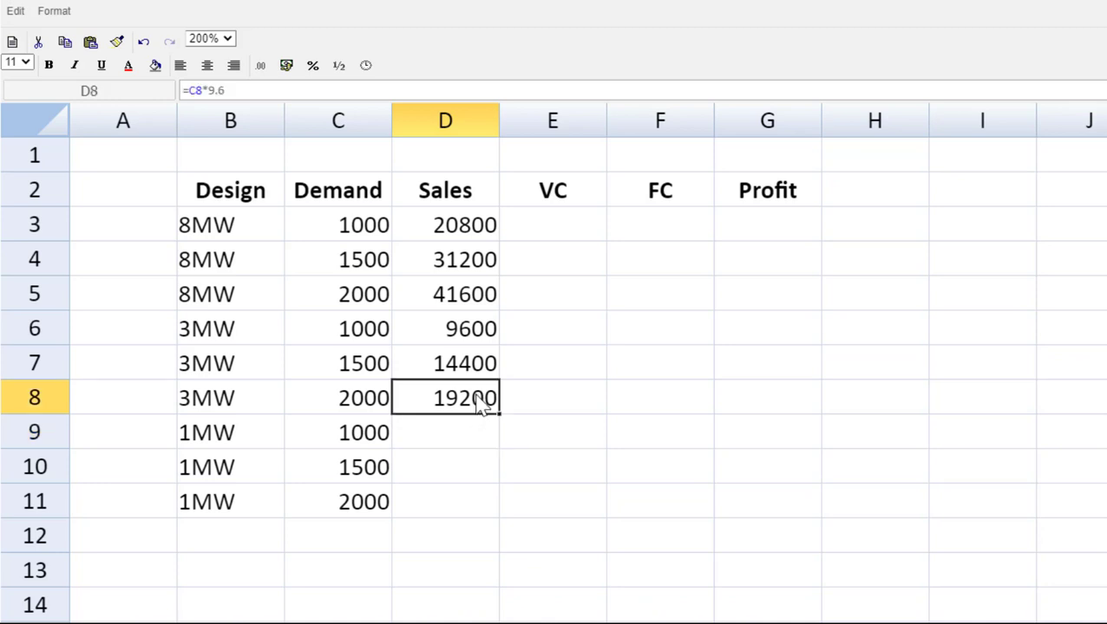
left_click(477, 435)
key("ctrl+v")
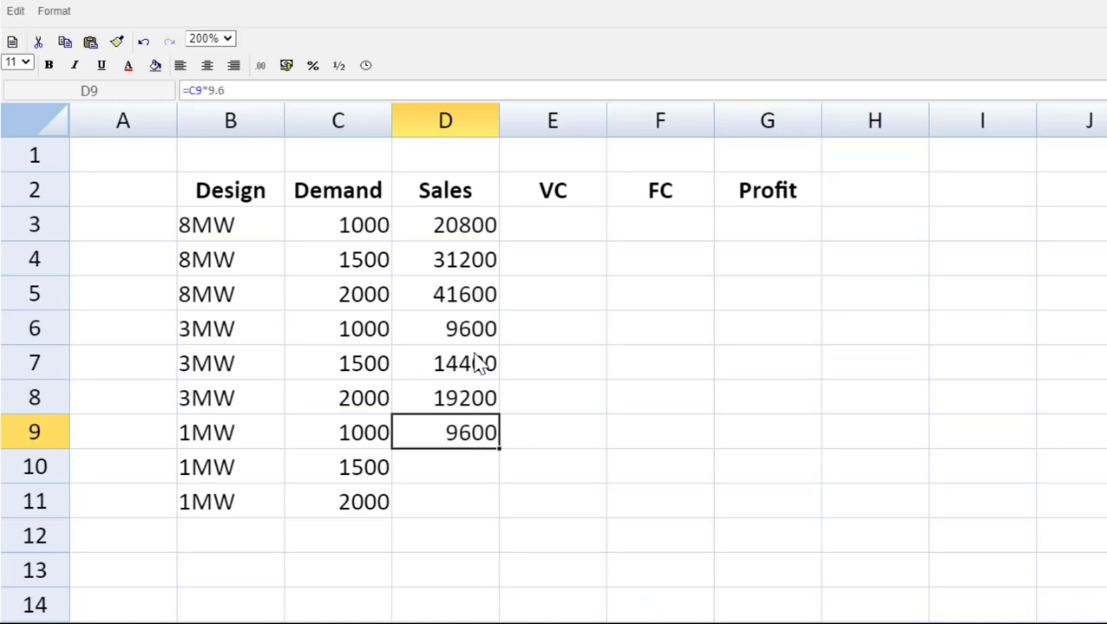
left_click(289, 93)
key("BackSpace")
key("BackSpace")
key("BackSpace")
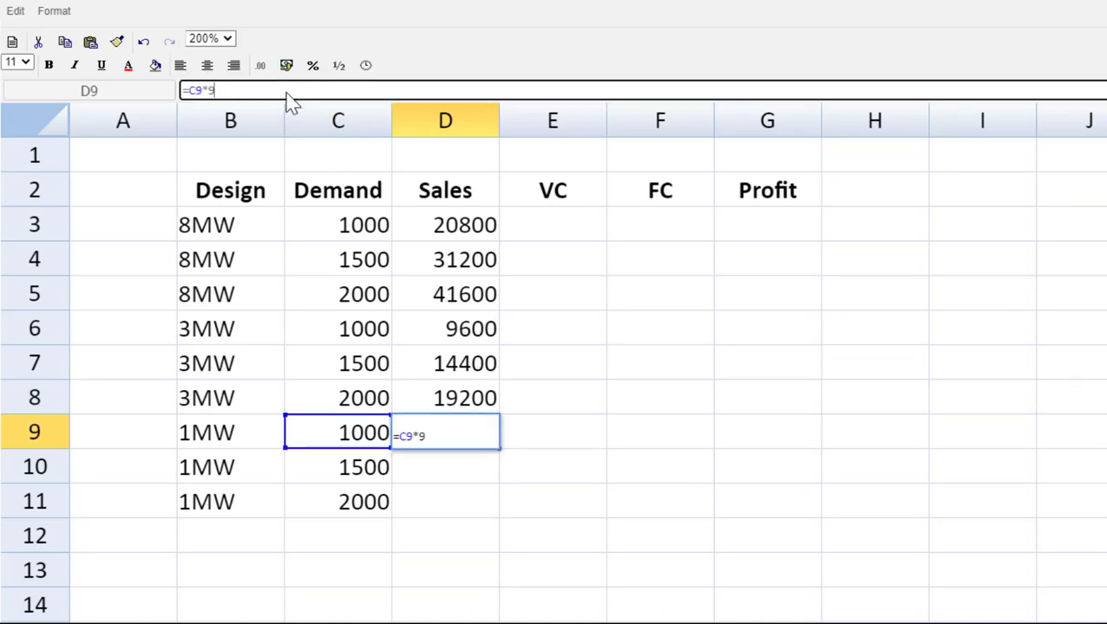
type("4.6")
key("Return")
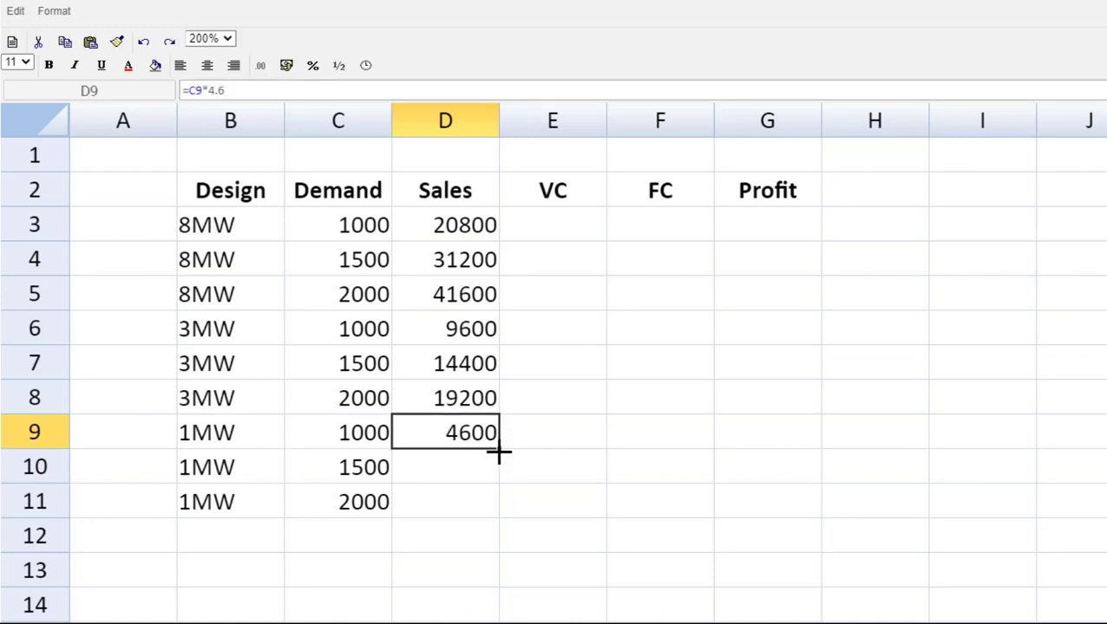
left_click_drag(499, 449, 502, 508)
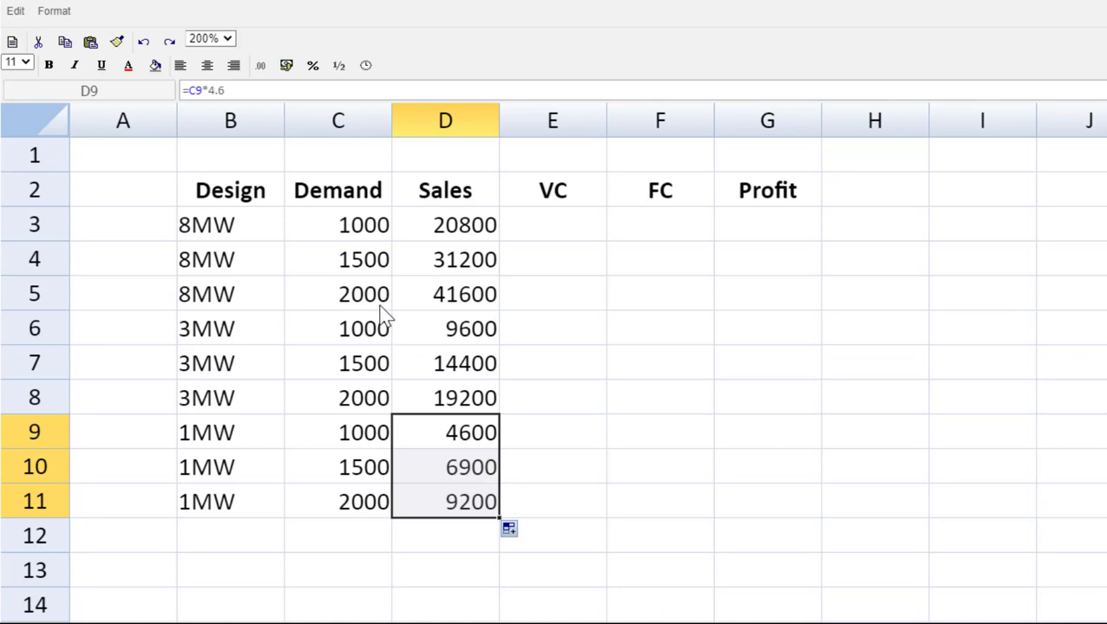
Apply the #,##0 thousands-separator number format to C3:H14
left_click(352, 229)
left_click_drag(419, 254, 927, 618)
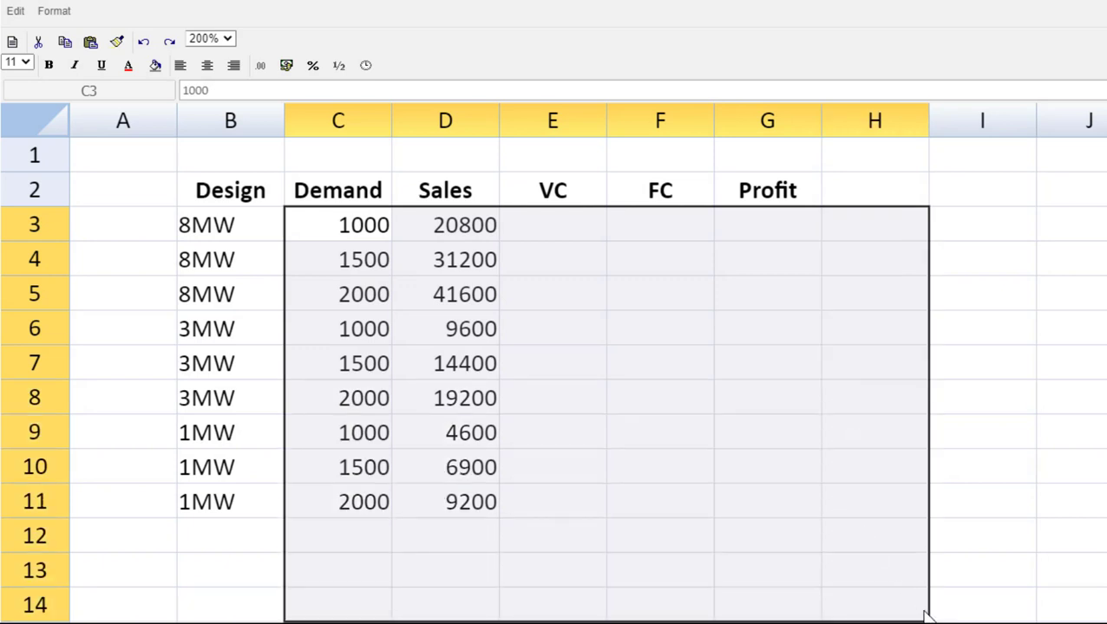
left_click(263, 69)
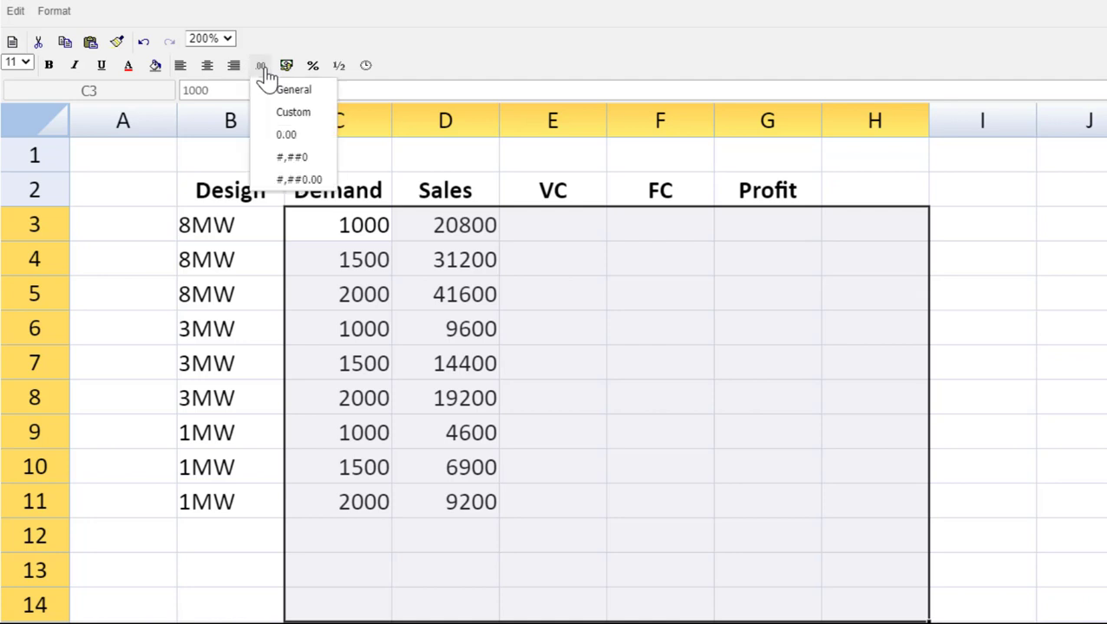
left_click(283, 165)
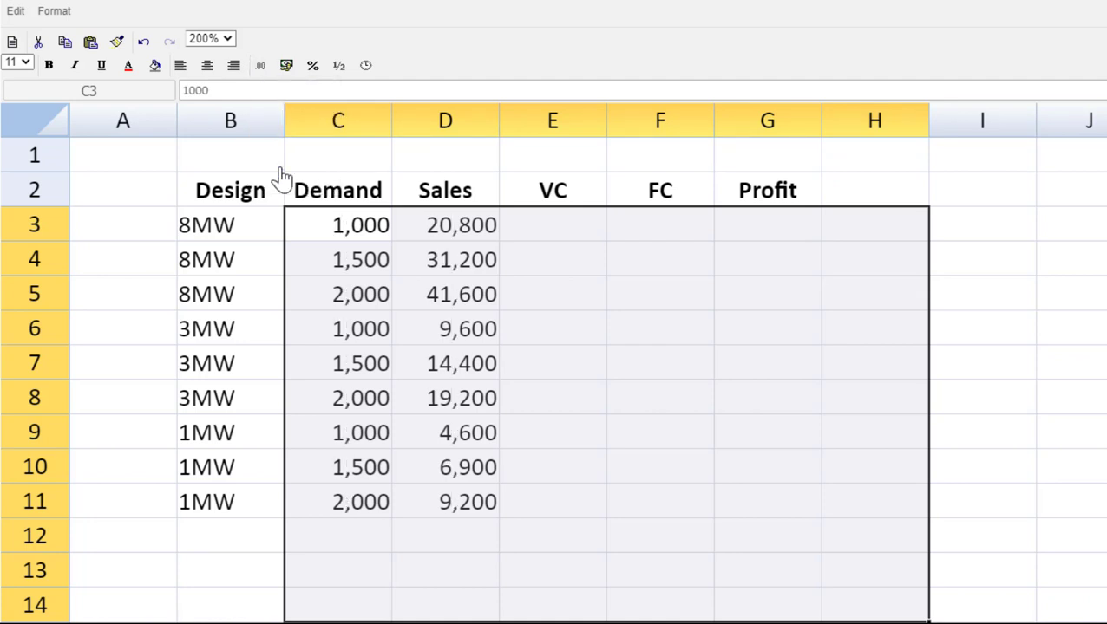
left_click(508, 379)
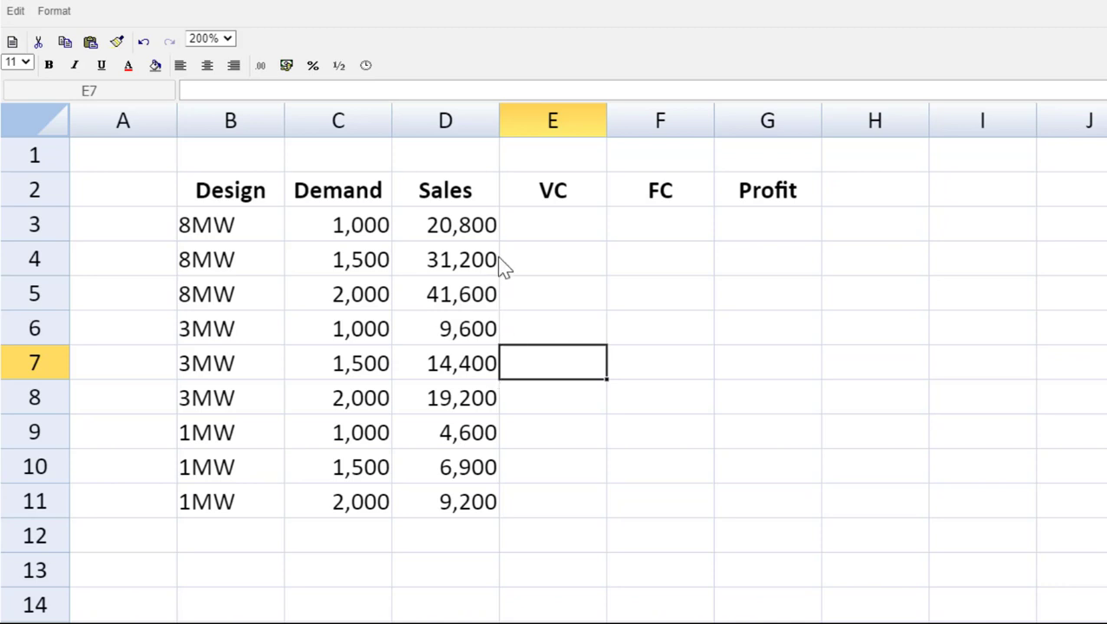
Enter the 8MW variable cost formula =C3*10.4 in E3 and fill it down to E5
left_click(524, 239)
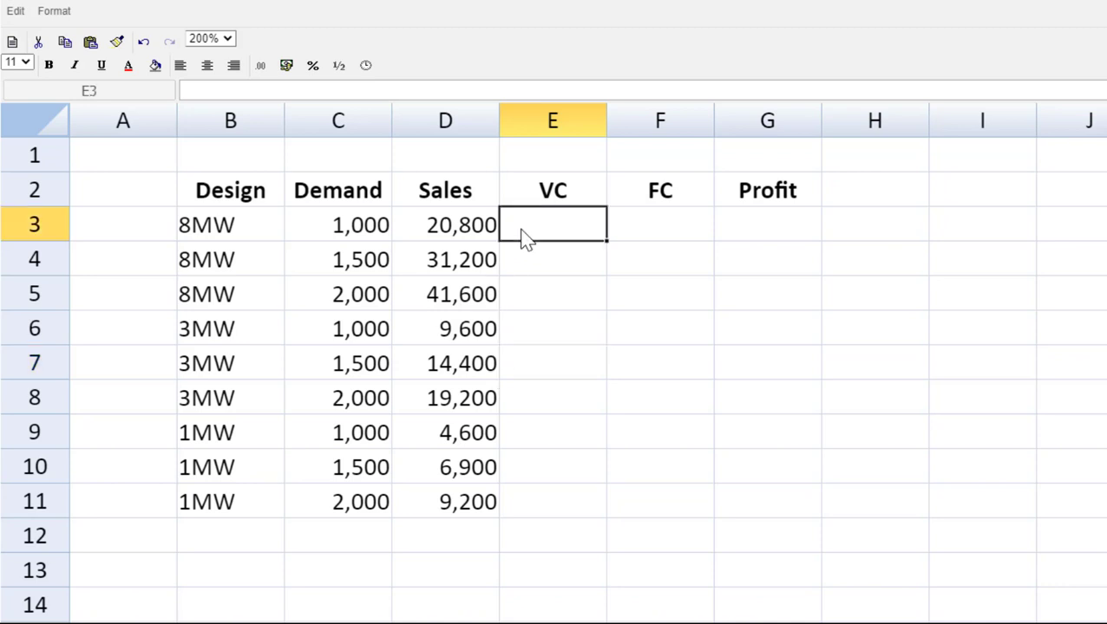
type("=")
left_click(332, 202)
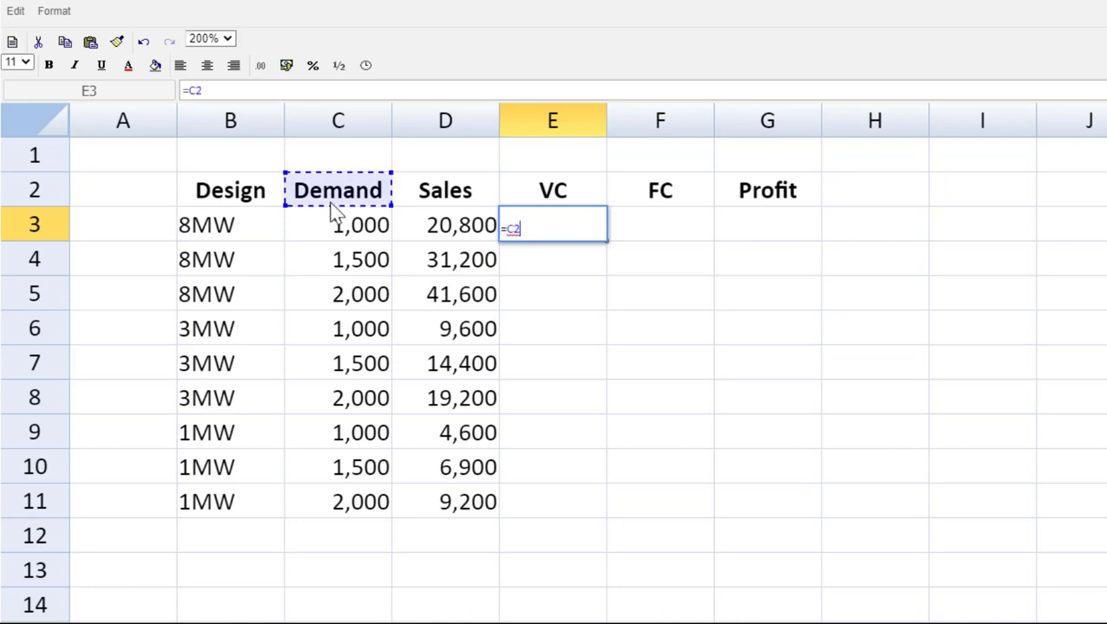
left_click(331, 215)
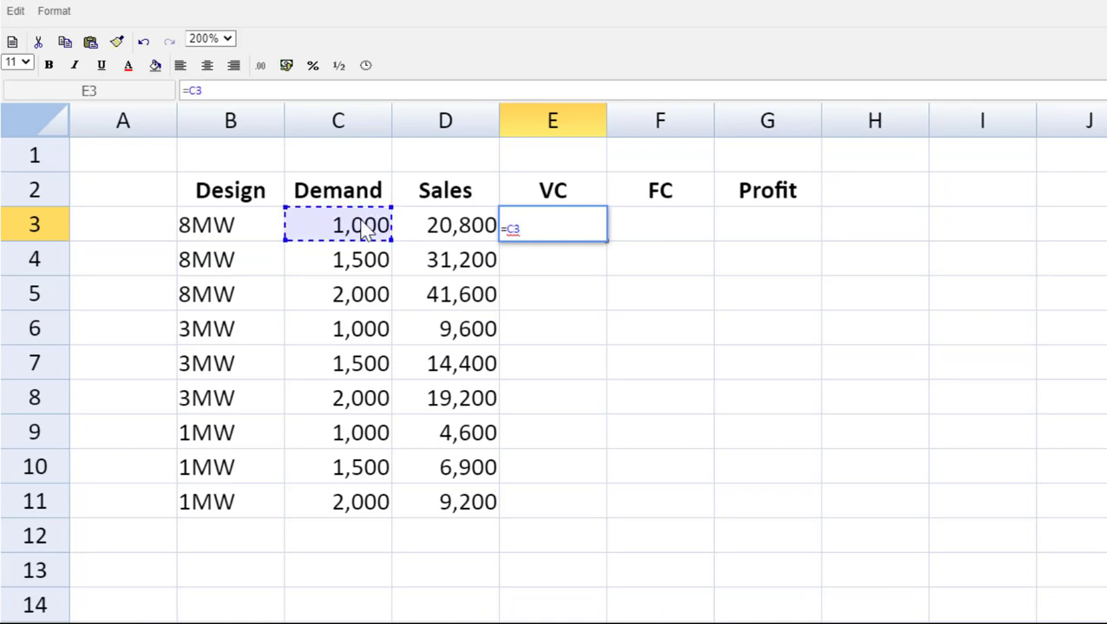
type("*10.4")
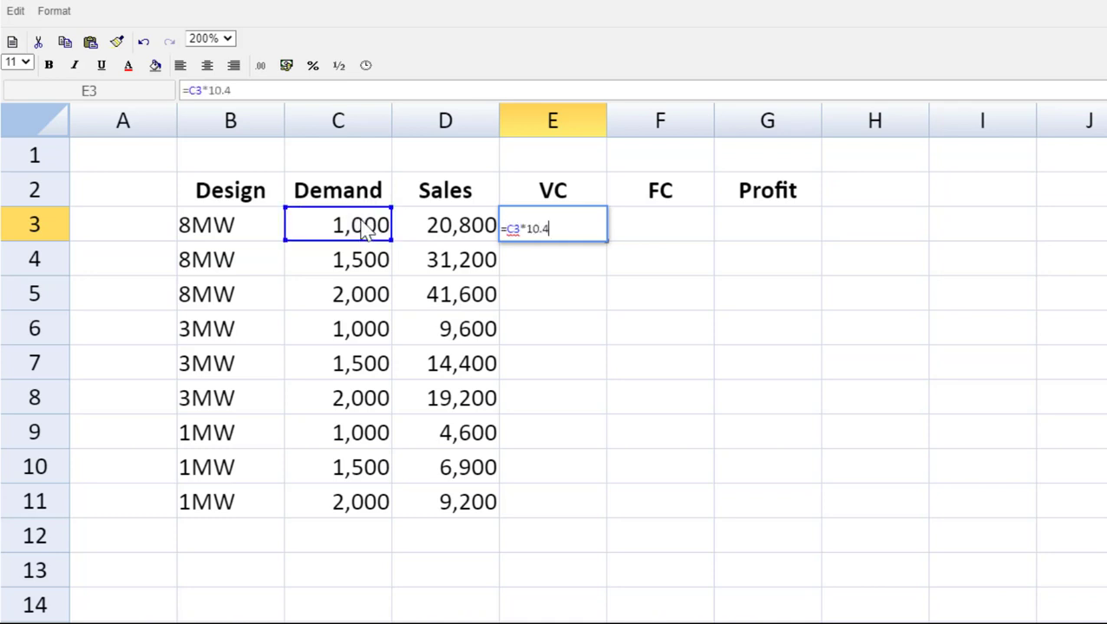
key("Return")
left_click(538, 226)
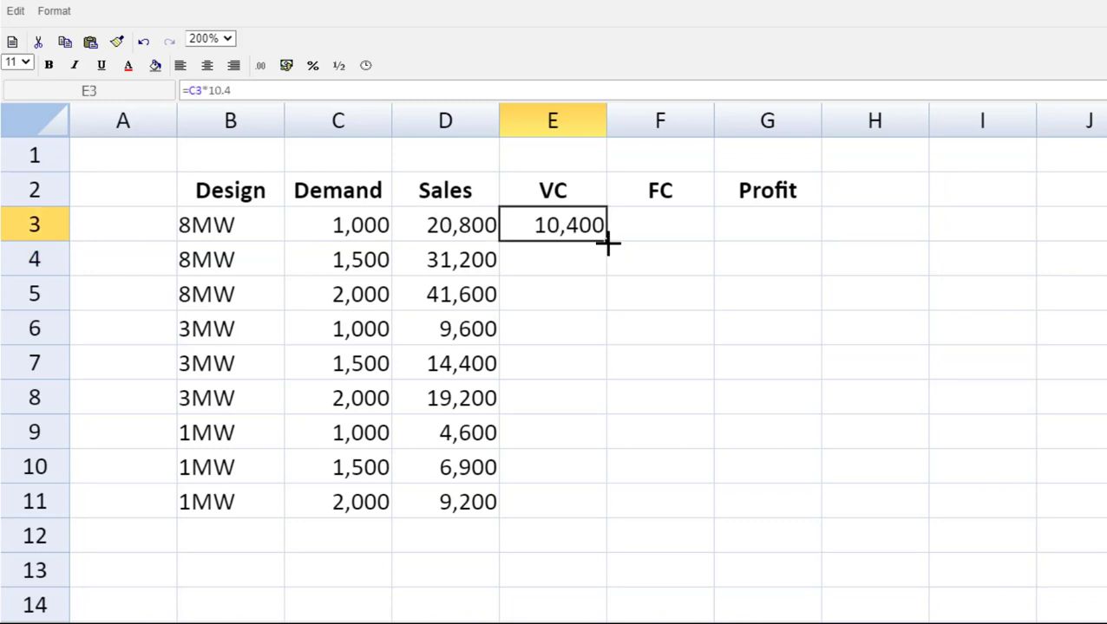
left_click_drag(607, 244, 607, 309)
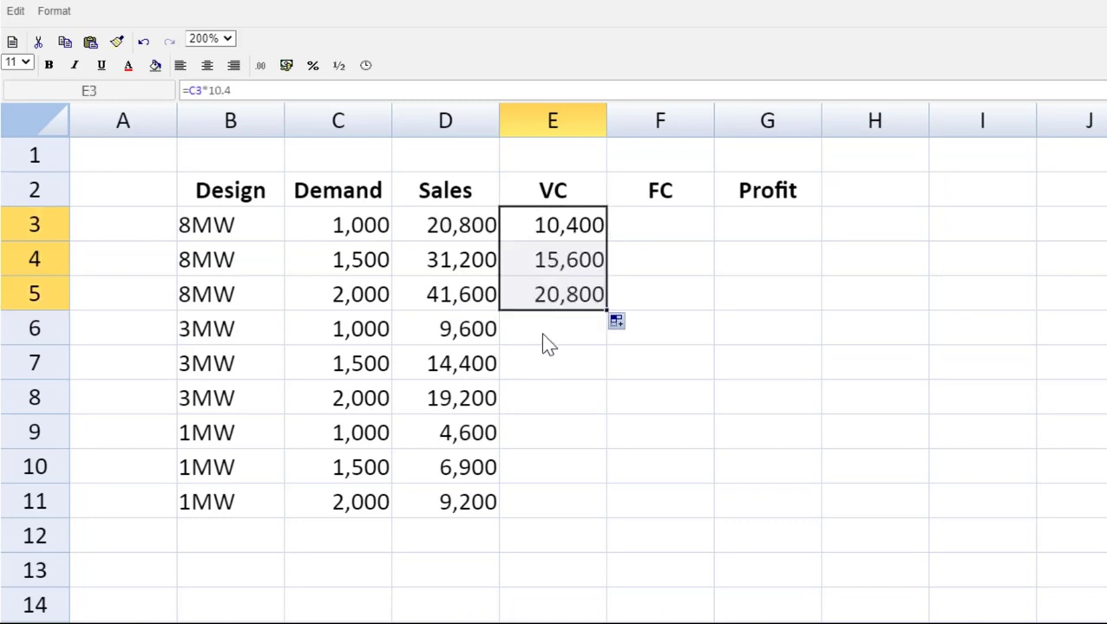
Fill the variable cost formula from E5 down to E11
left_click(575, 340)
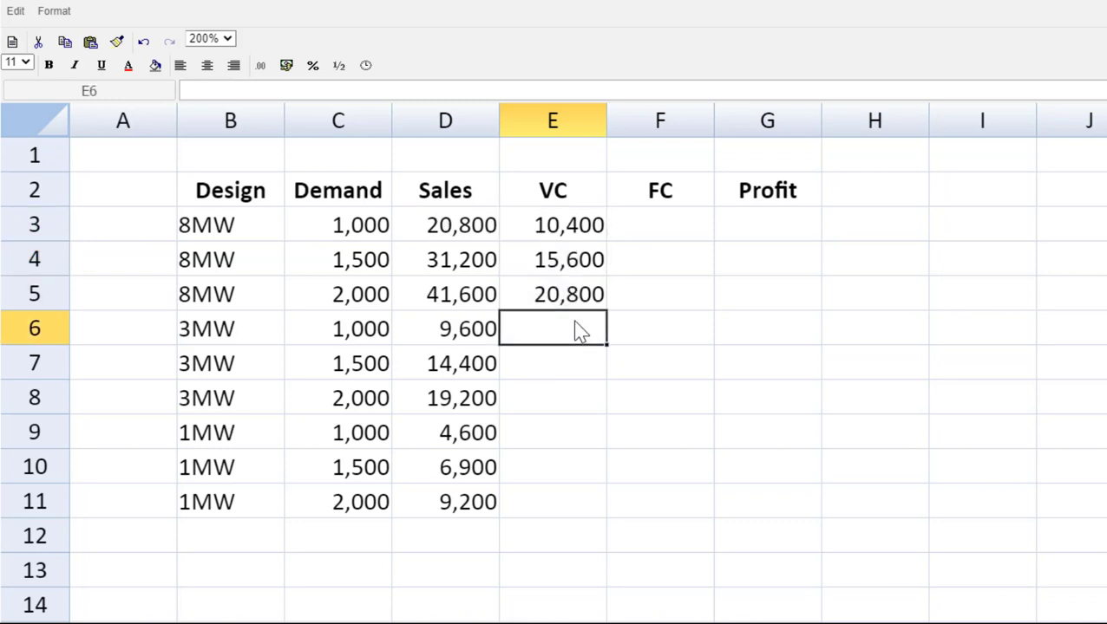
left_click(585, 304)
left_click_drag(606, 314, 605, 482)
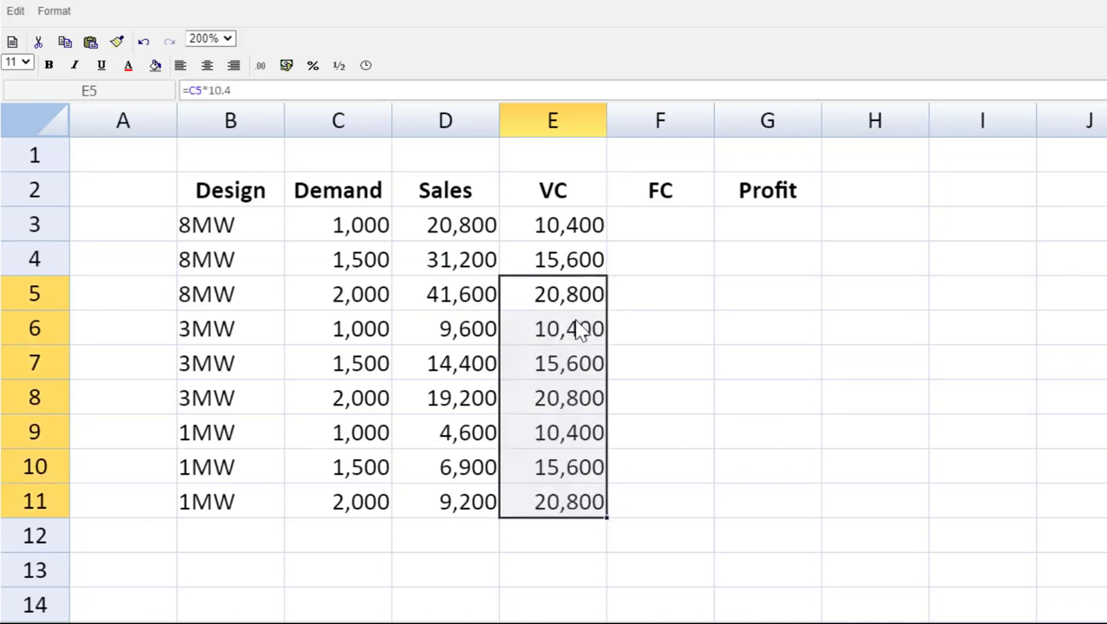
Change the multiplier in the 3MW variable cost formula in E6 to 4.8
left_click(573, 329)
left_click(240, 93)
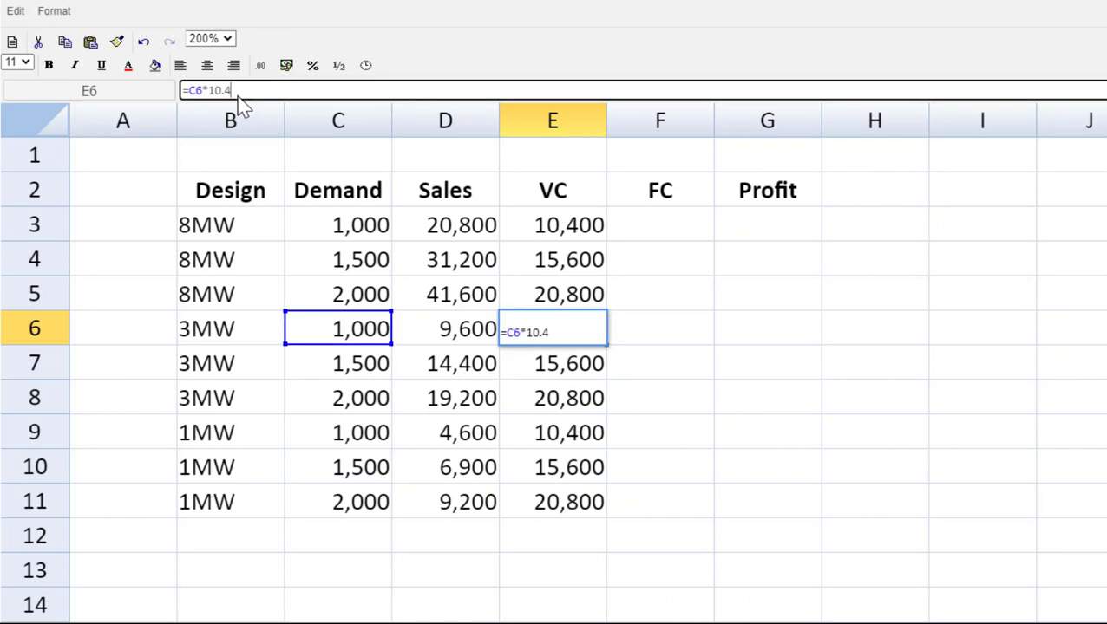
key("BackSpace")
key("BackSpace")
key("BackSpace")
key("BackSpace")
type("4.8")
key("Return")
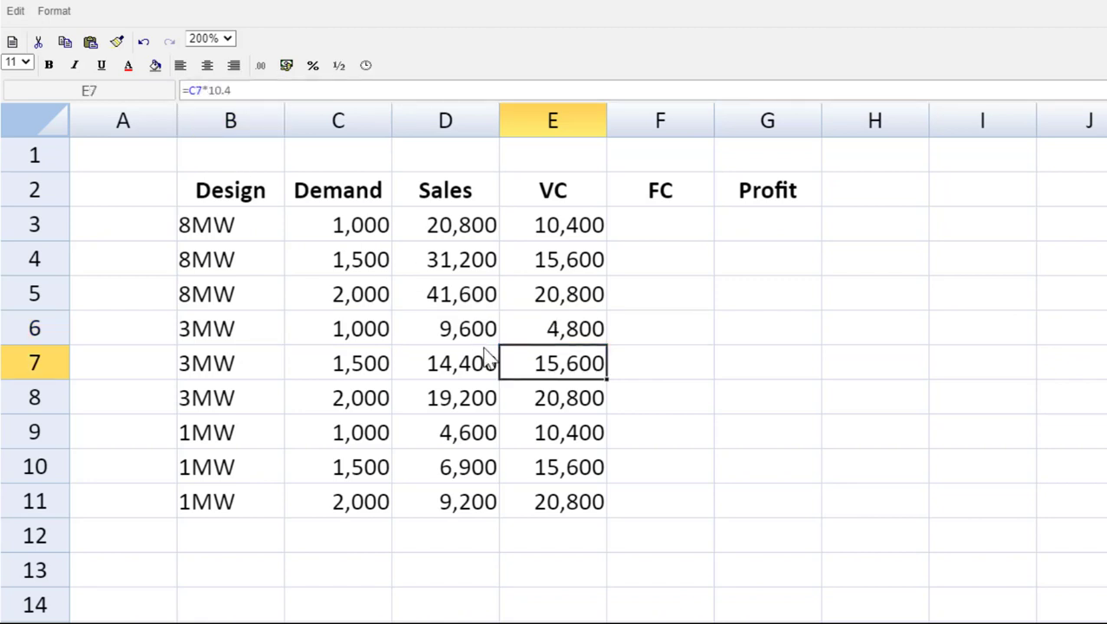
left_click(550, 229)
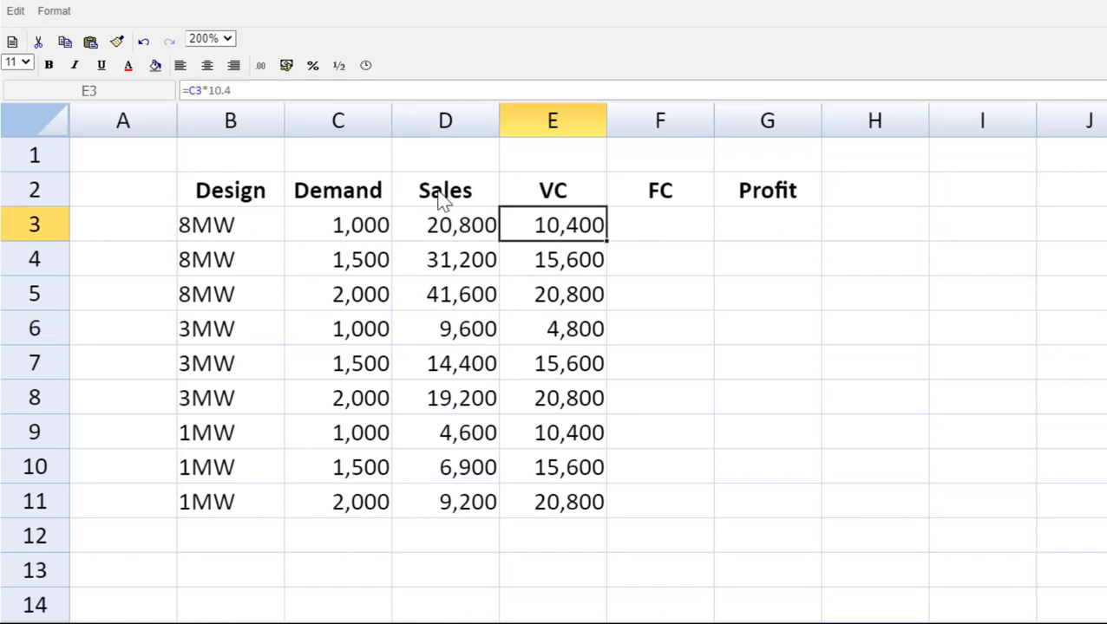
Make the 8MW variable costs negative with =C3*-10.4 in E3 and fill the formula down to E5
left_click(212, 91)
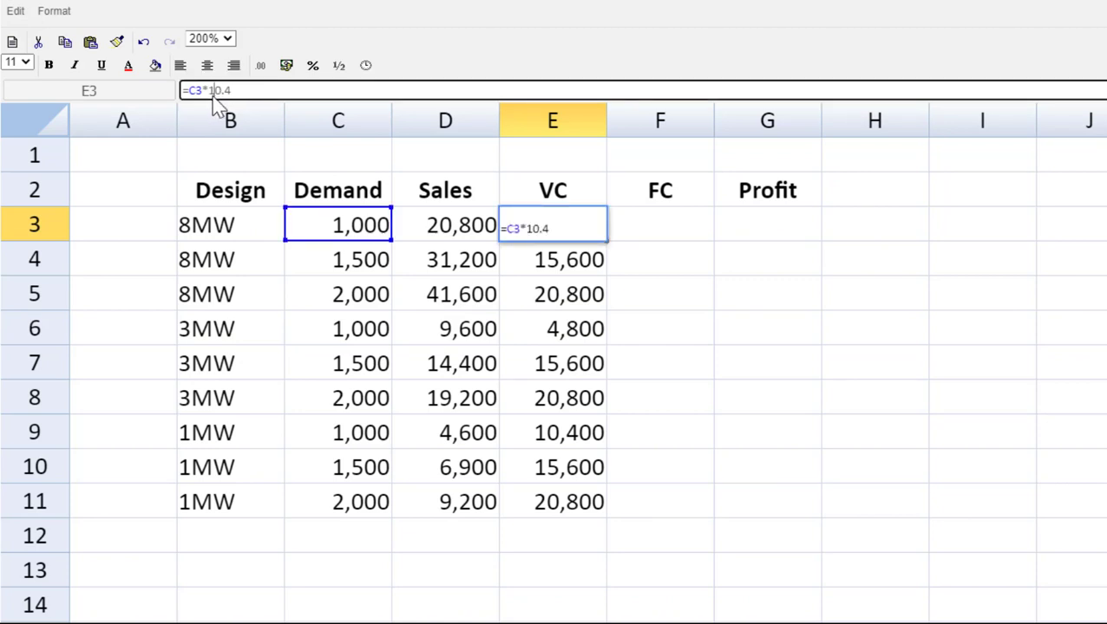
type("-")
key("Return")
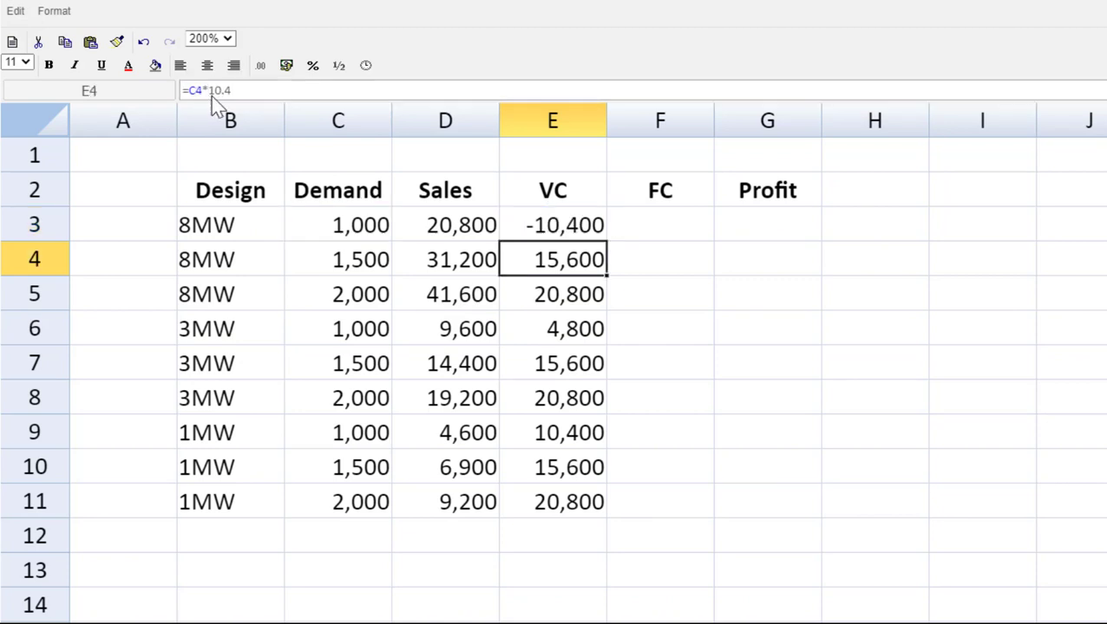
left_click(555, 223)
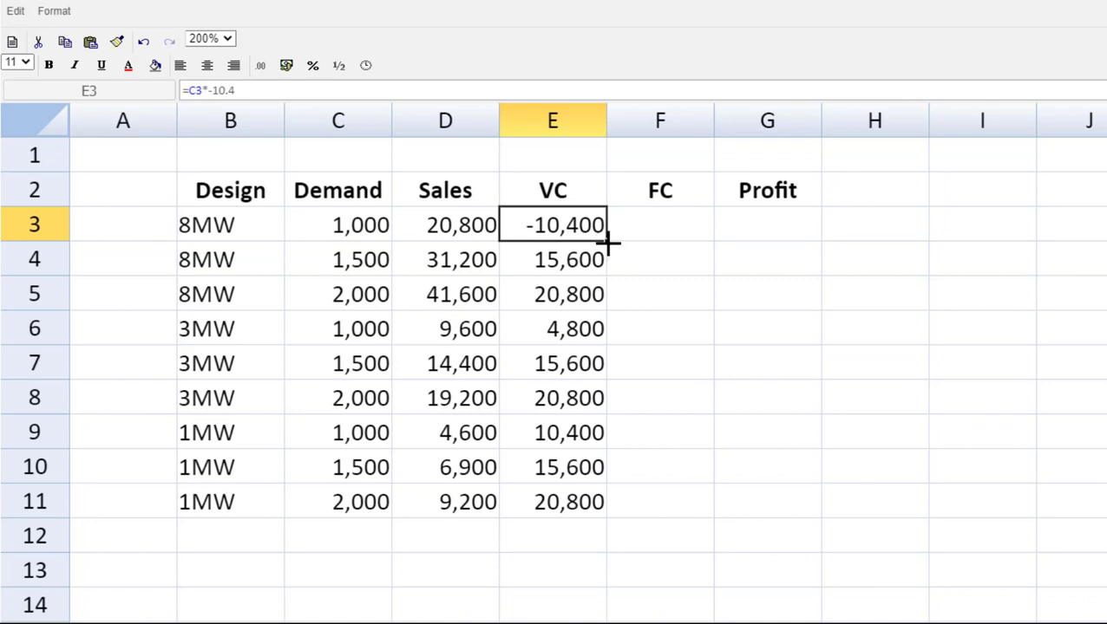
left_click_drag(610, 245, 608, 293)
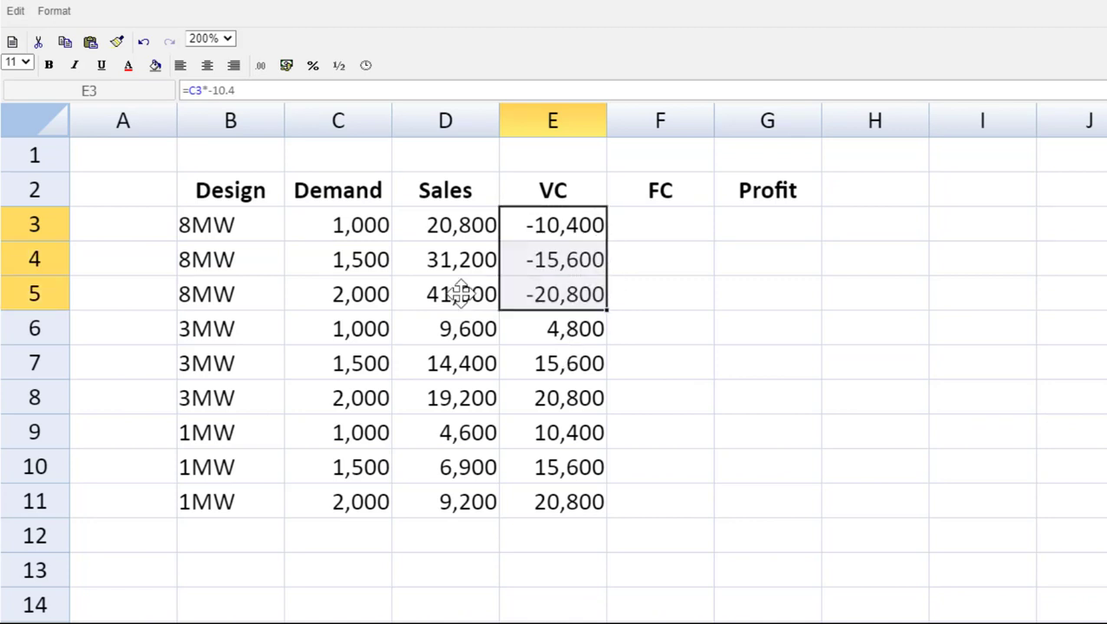
Make the 3MW variable costs negative with =-C6*4.8 in E6 and fill the formula down to E8
left_click(524, 335)
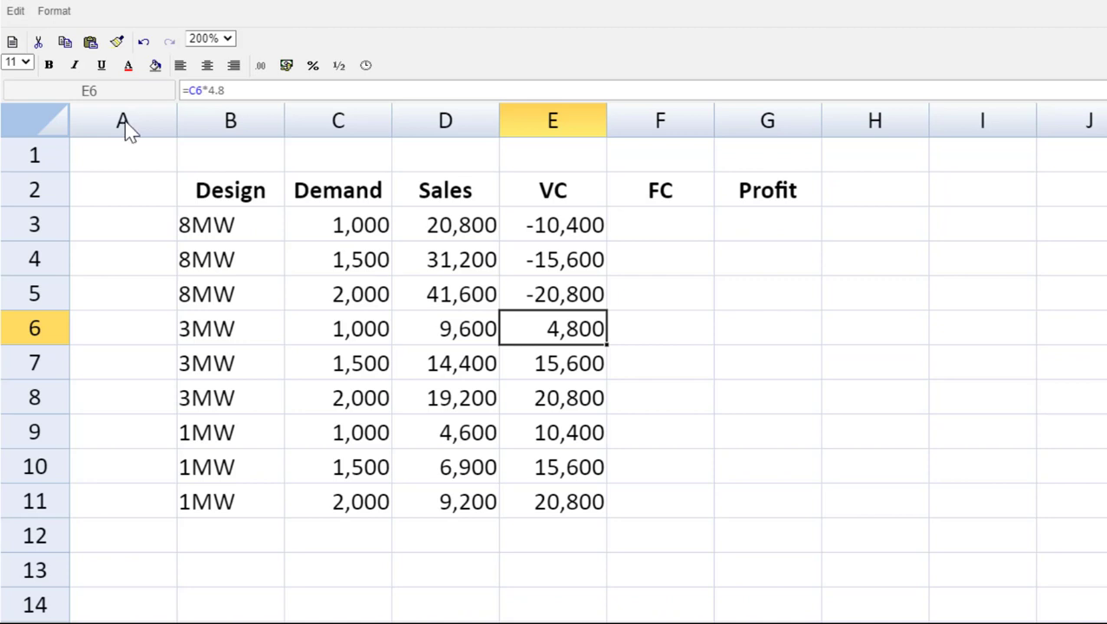
left_click(192, 94)
type("-")
key("Return")
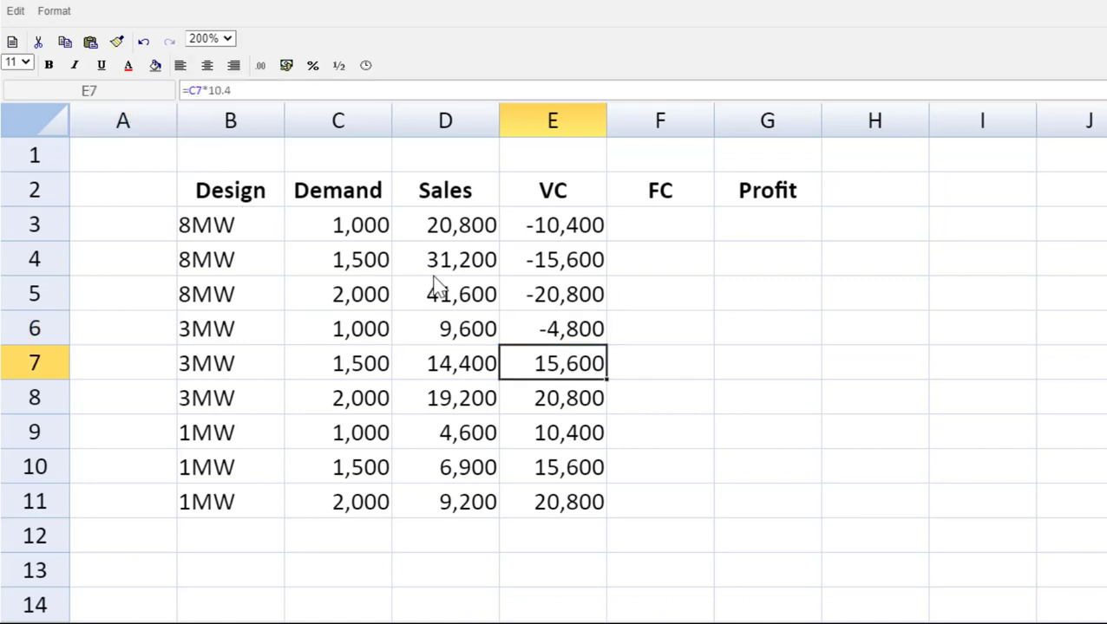
left_click(528, 335)
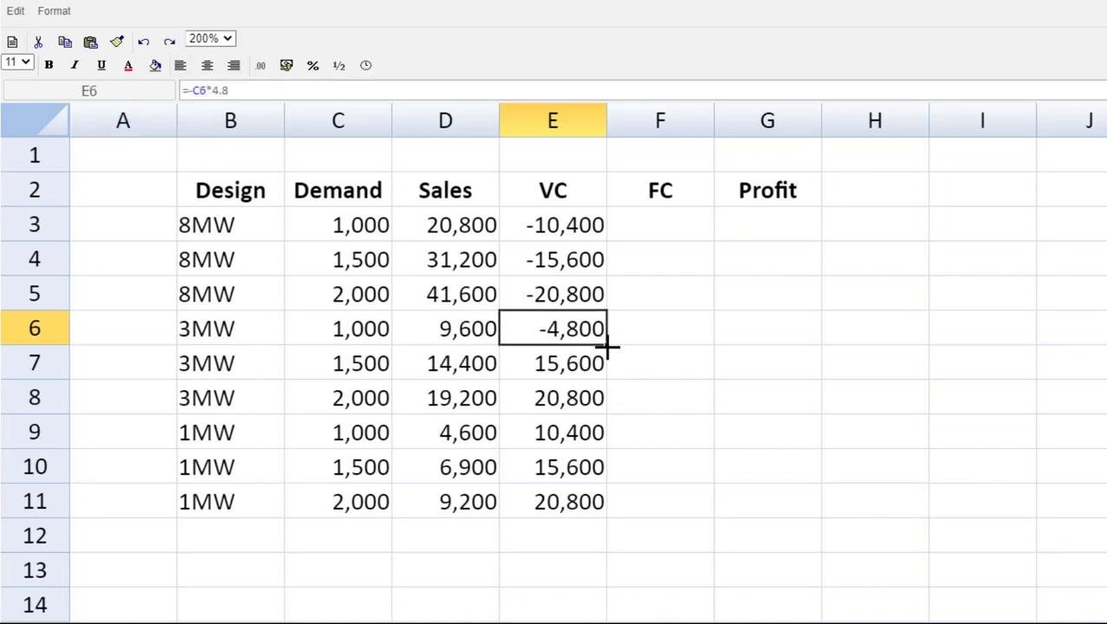
left_click_drag(610, 349, 604, 404)
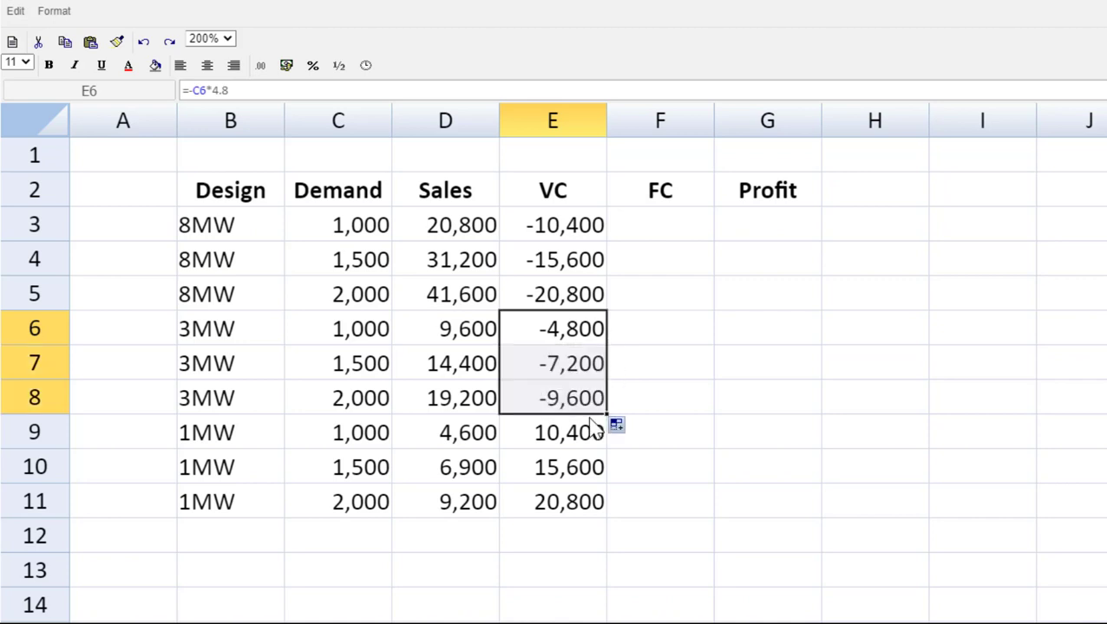
Change the 1MW variable cost formula in E9 to =C9*-1.15 and fill it down to E11
left_click(589, 433)
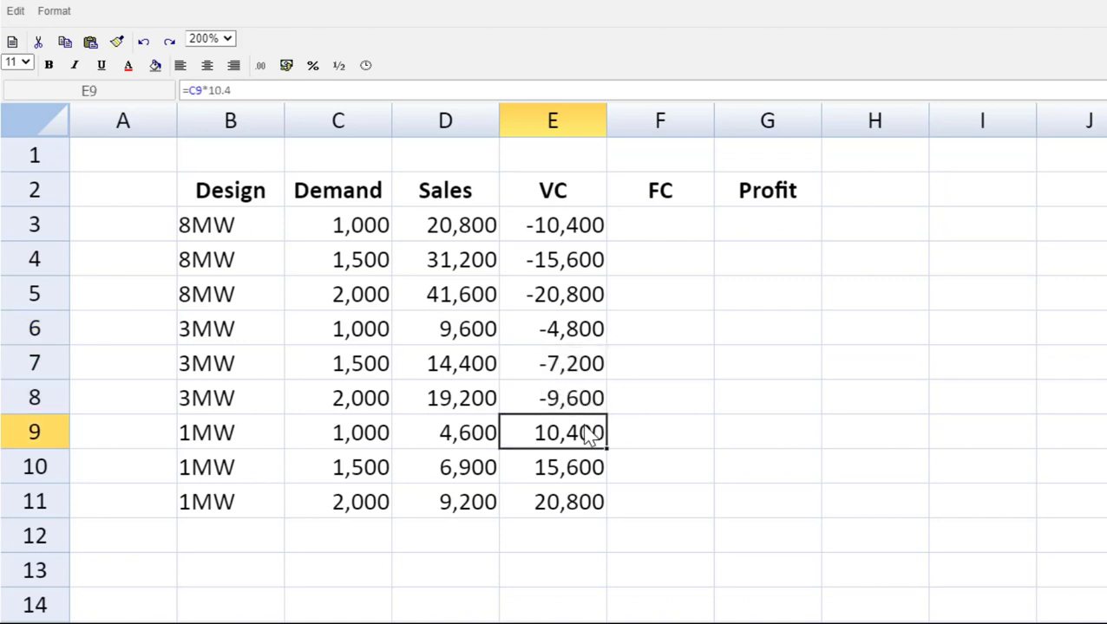
left_click(264, 93)
key("BackSpace")
key("BackSpace")
key("BackSpace")
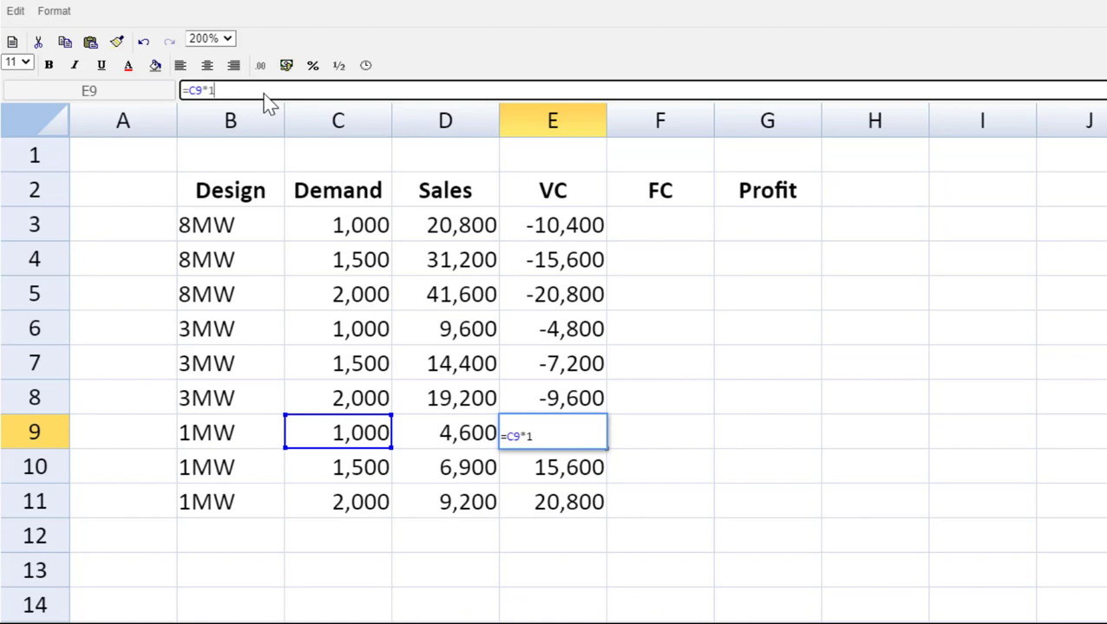
key("BackSpace")
type("-1.15")
key("Return")
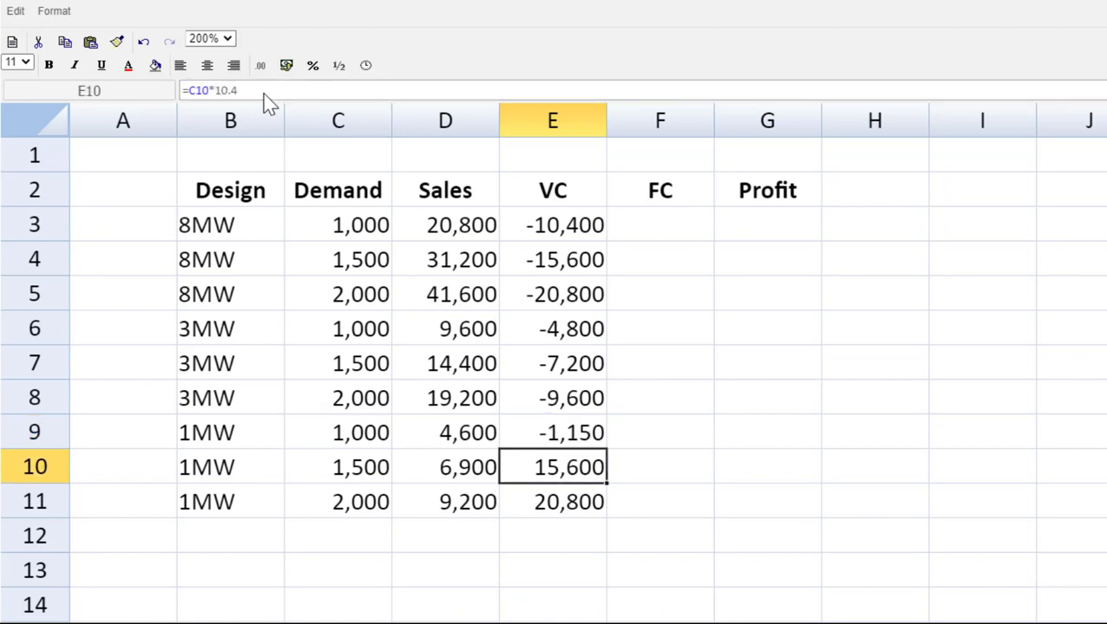
left_click(592, 439)
left_click_drag(609, 460, 608, 490)
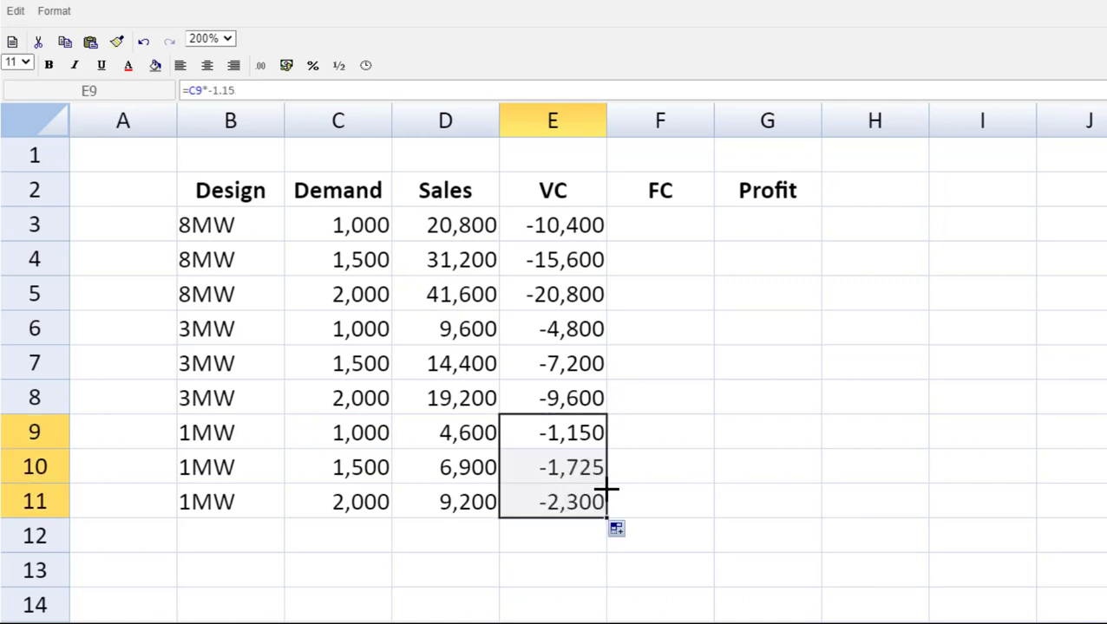
Enter the 8MW fixed cost 7500 in F3 and fill it down to F5
left_click(645, 233)
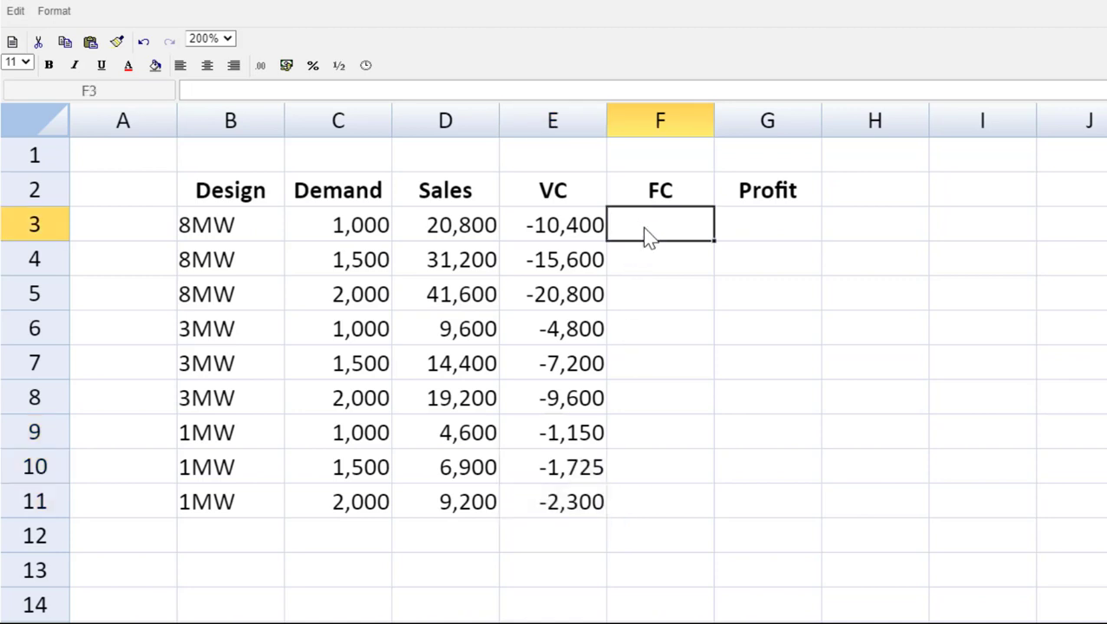
type("7500")
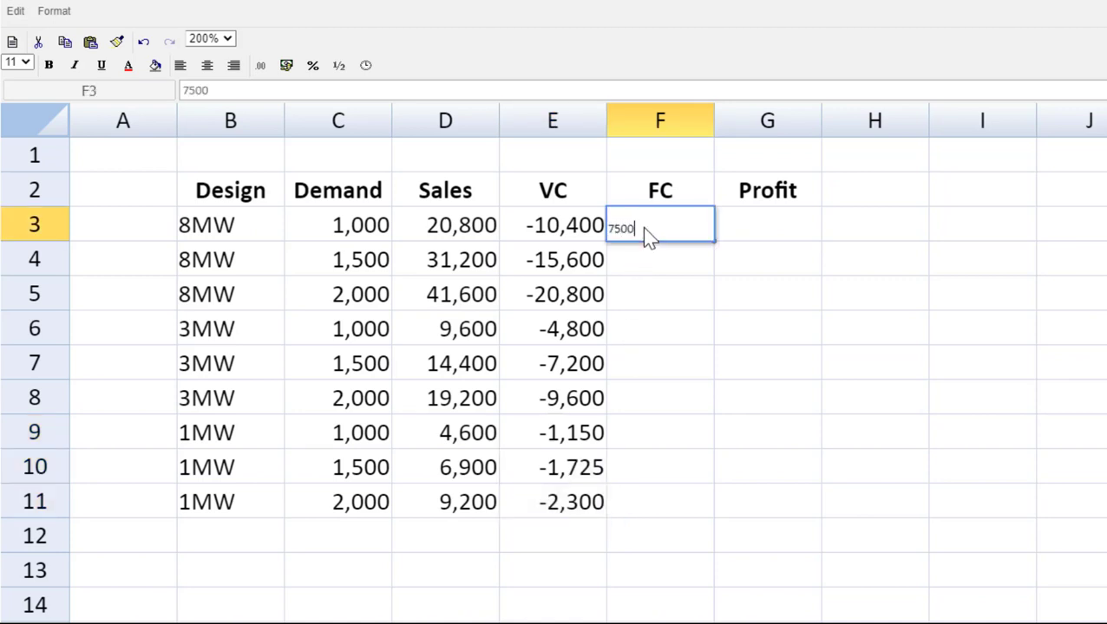
key("Return")
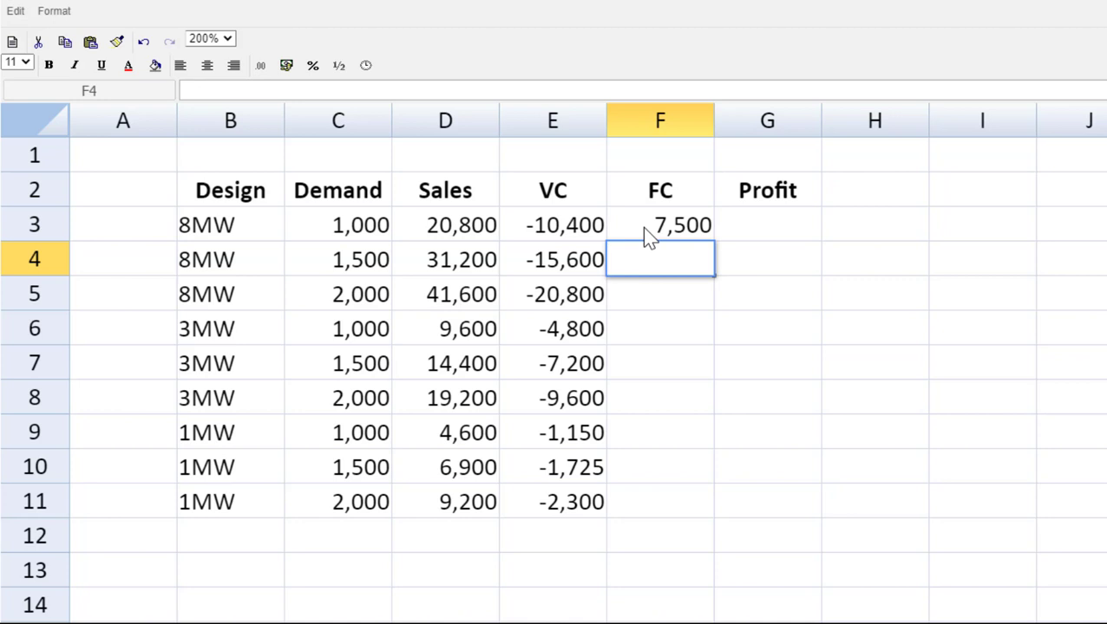
left_click(642, 226)
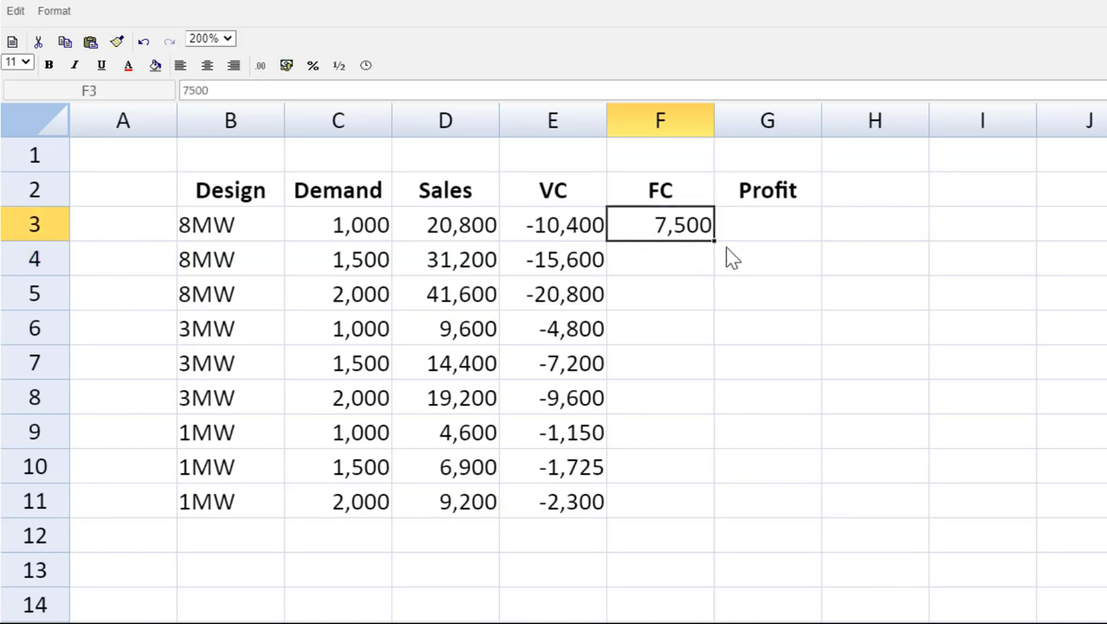
left_click_drag(714, 240, 685, 295)
Enter the 3MW fixed cost 820 in F6 and fill it down to F8
left_click(681, 335)
type("820")
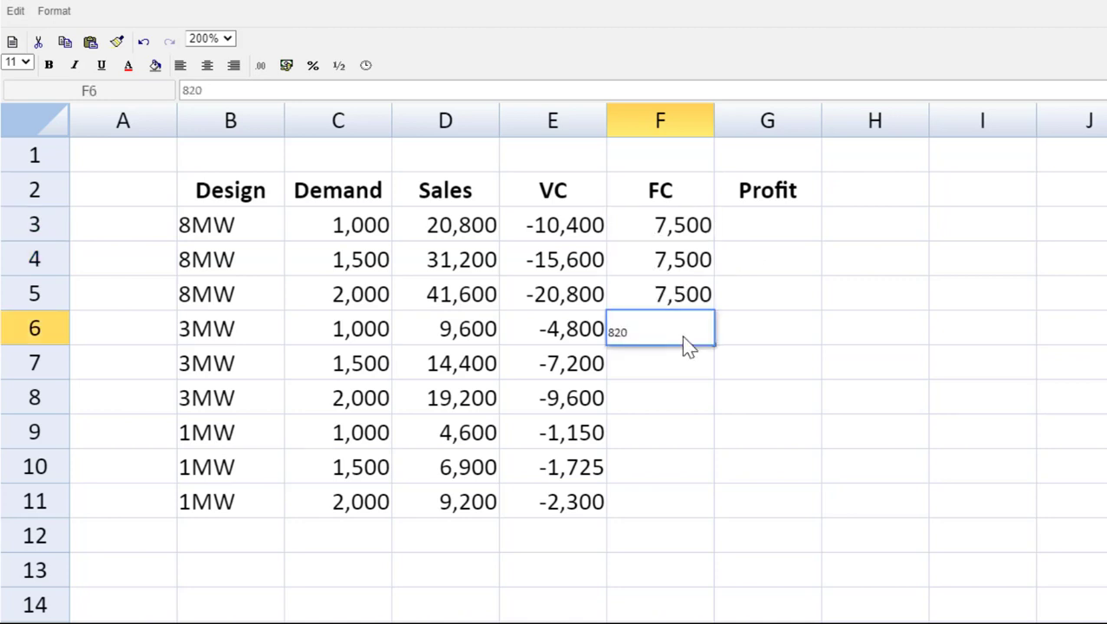
key("Return")
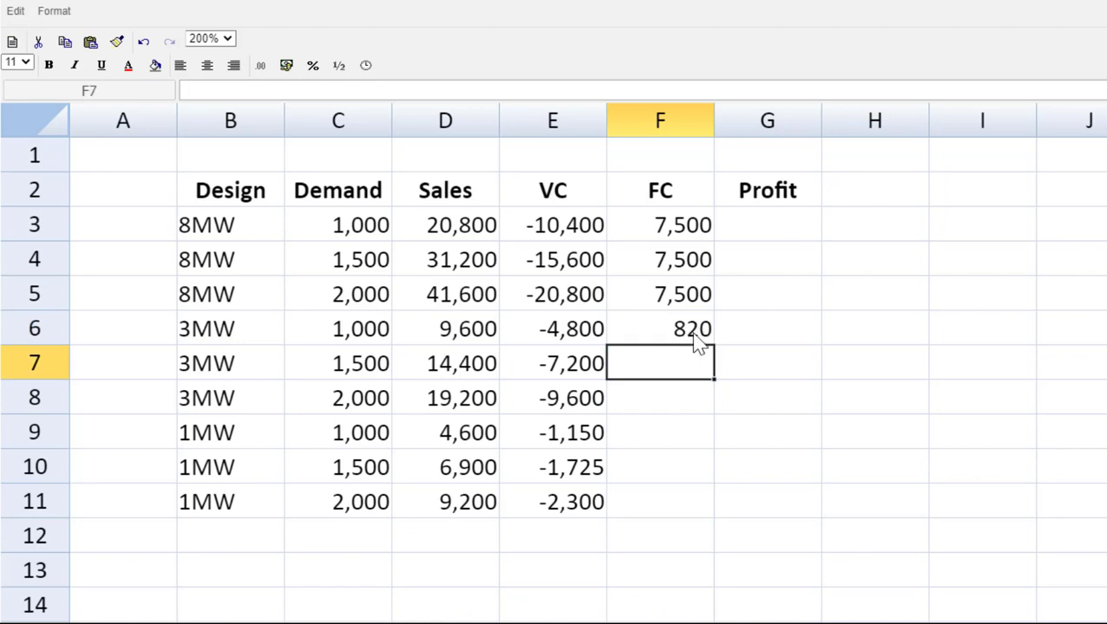
left_click(707, 338)
left_click_drag(712, 347, 703, 423)
Enter the 1MW fixed cost 360 in F9 and fill it down to F11
left_click(691, 439)
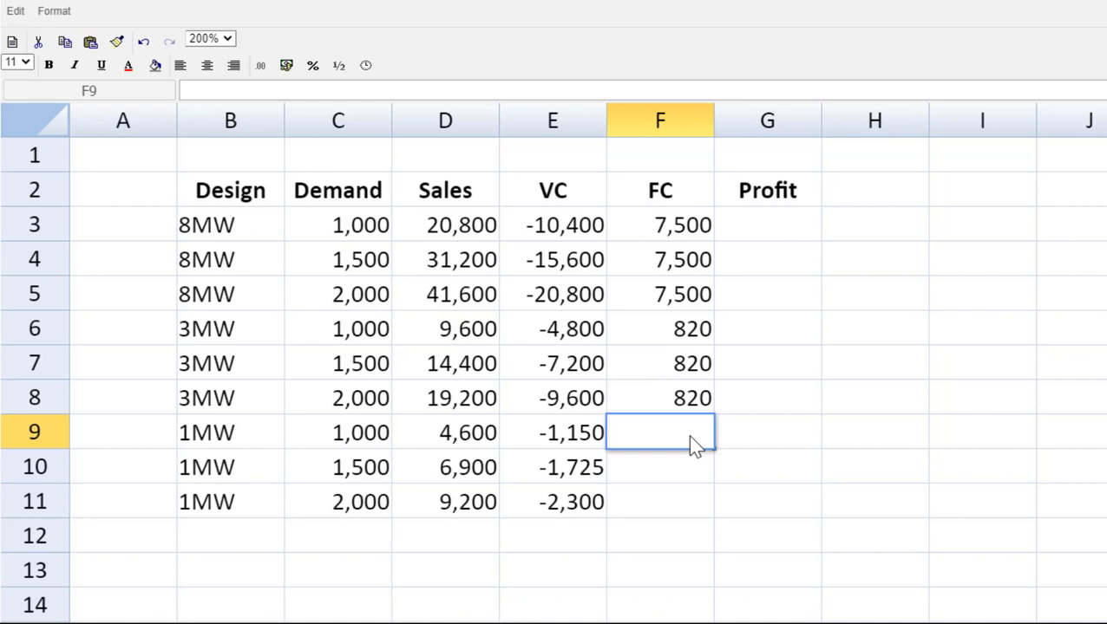
type("360")
key("Return")
left_click(694, 444)
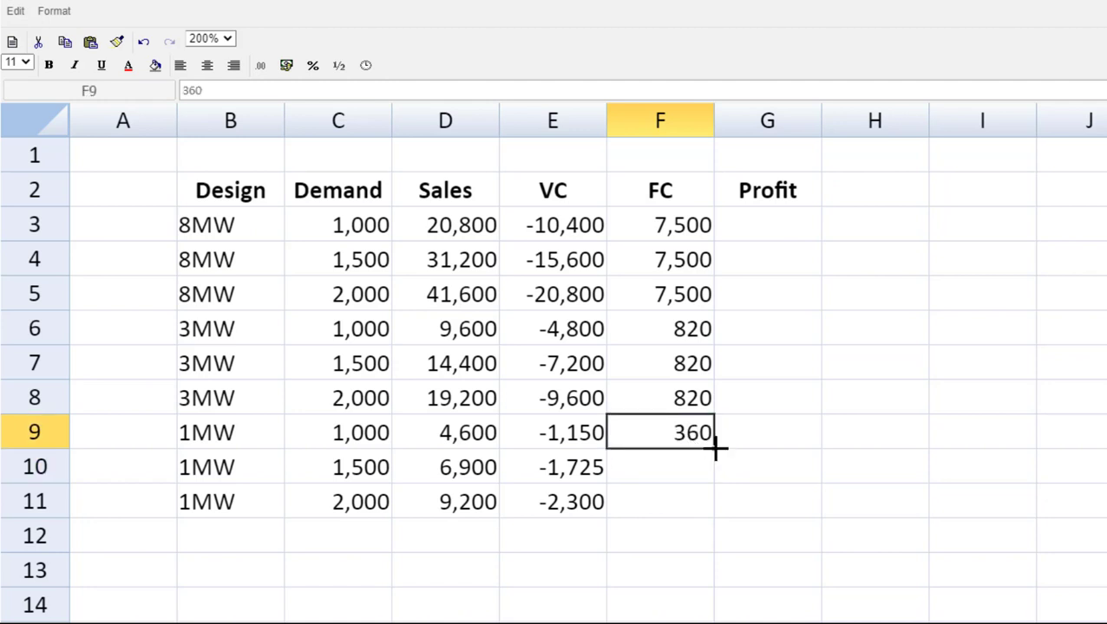
left_click_drag(715, 448, 714, 510)
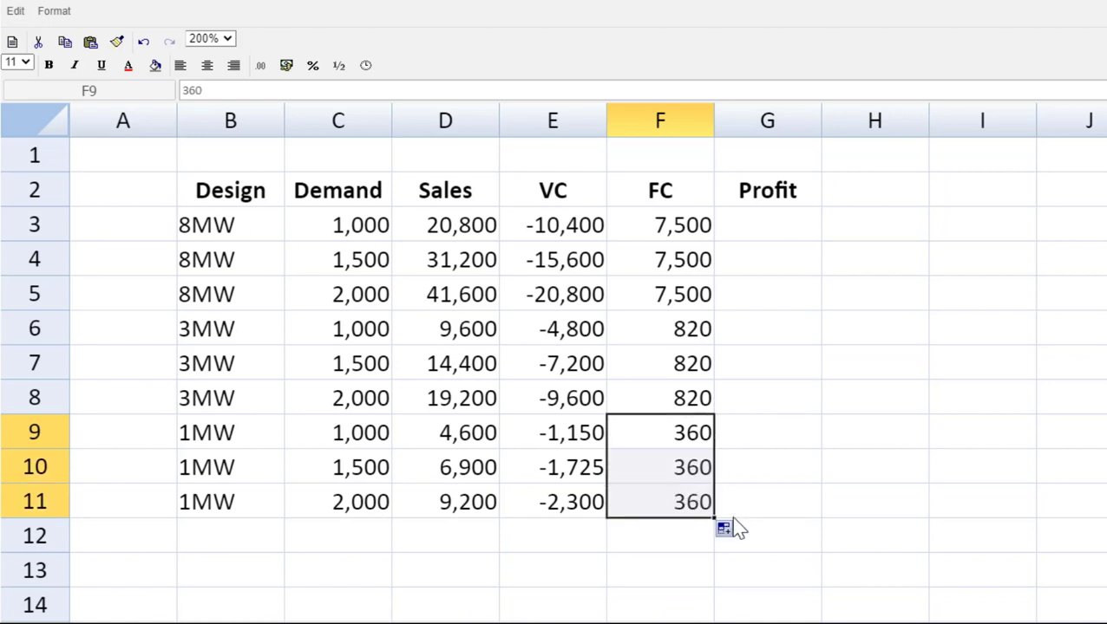
Make all fixed costs negative: -7500 in F3:F5, -820 in F6:F8 and -360 in F9:F11
left_click(684, 228)
left_click(187, 93)
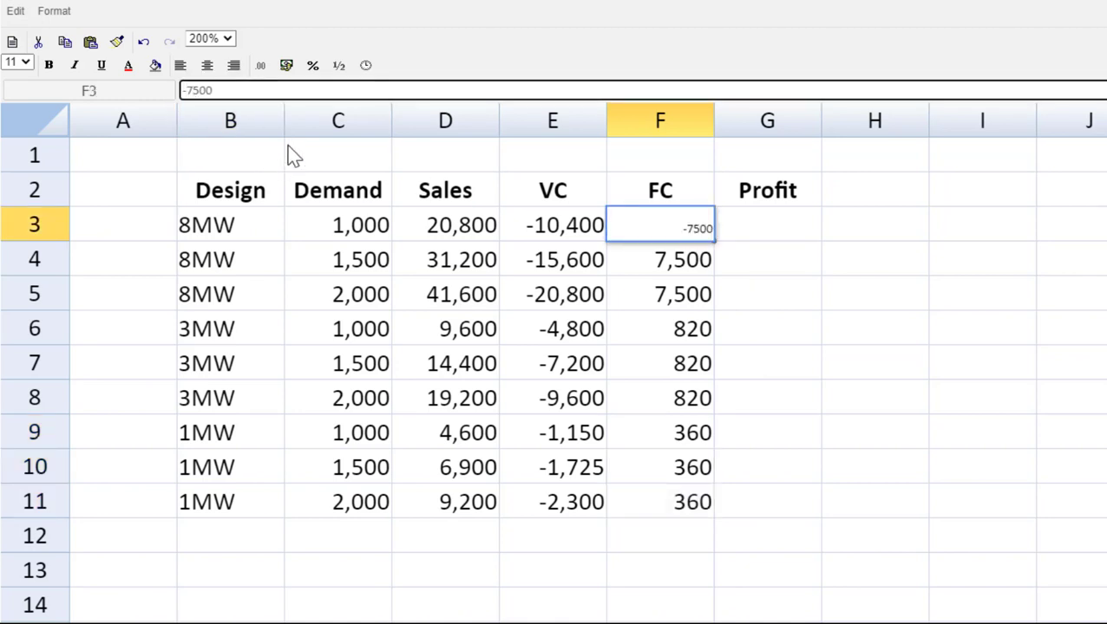
type("-")
key("Return")
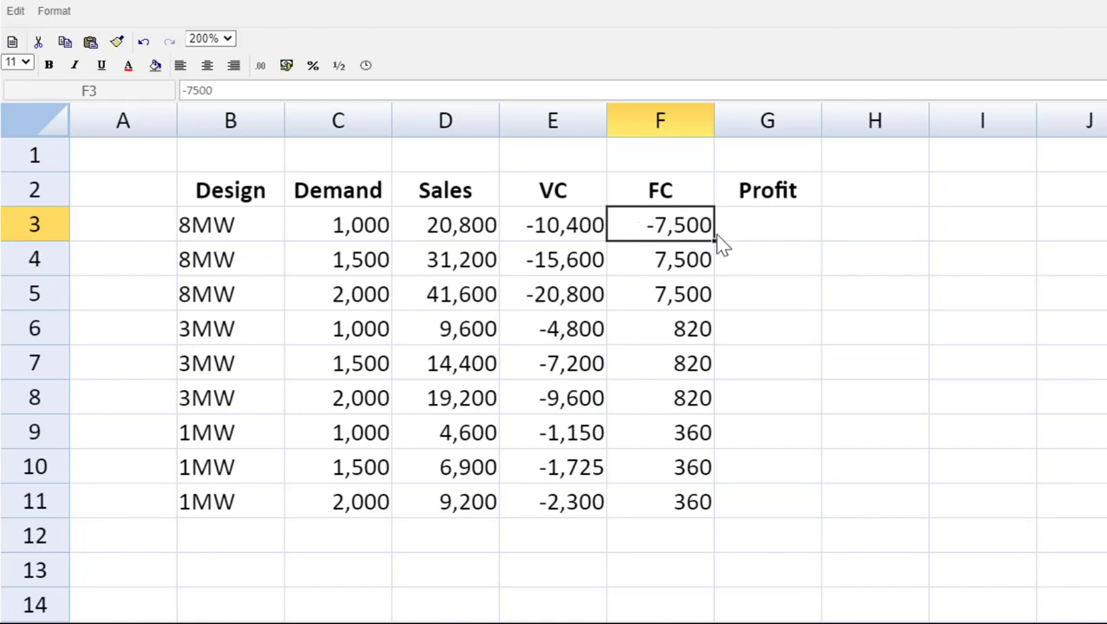
key("ctrl+c")
left_click_drag(713, 246, 714, 296)
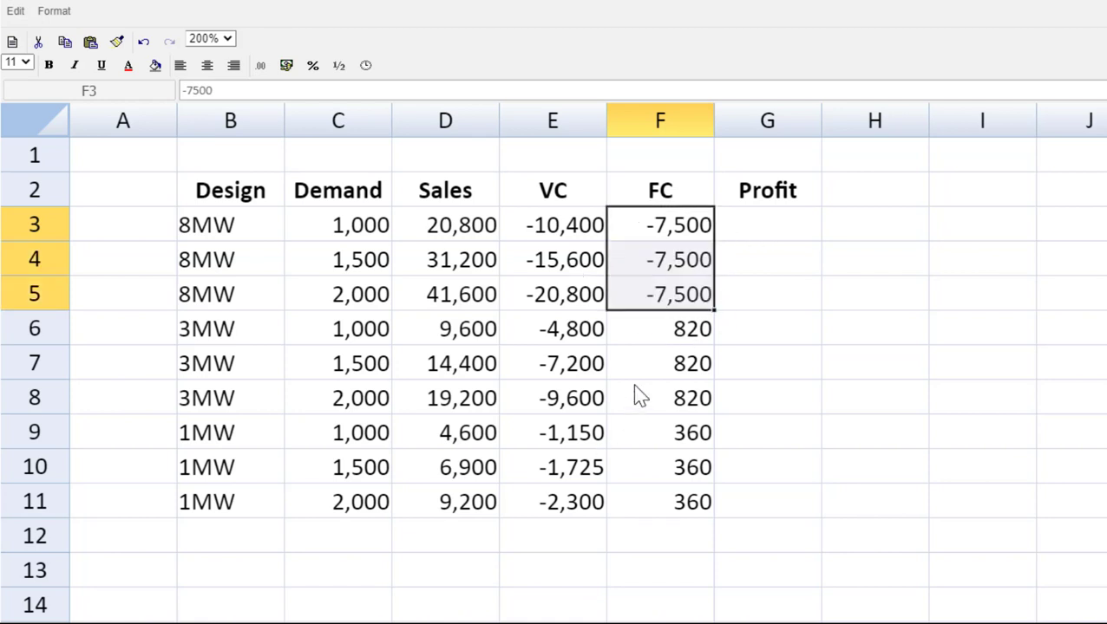
left_click(659, 330)
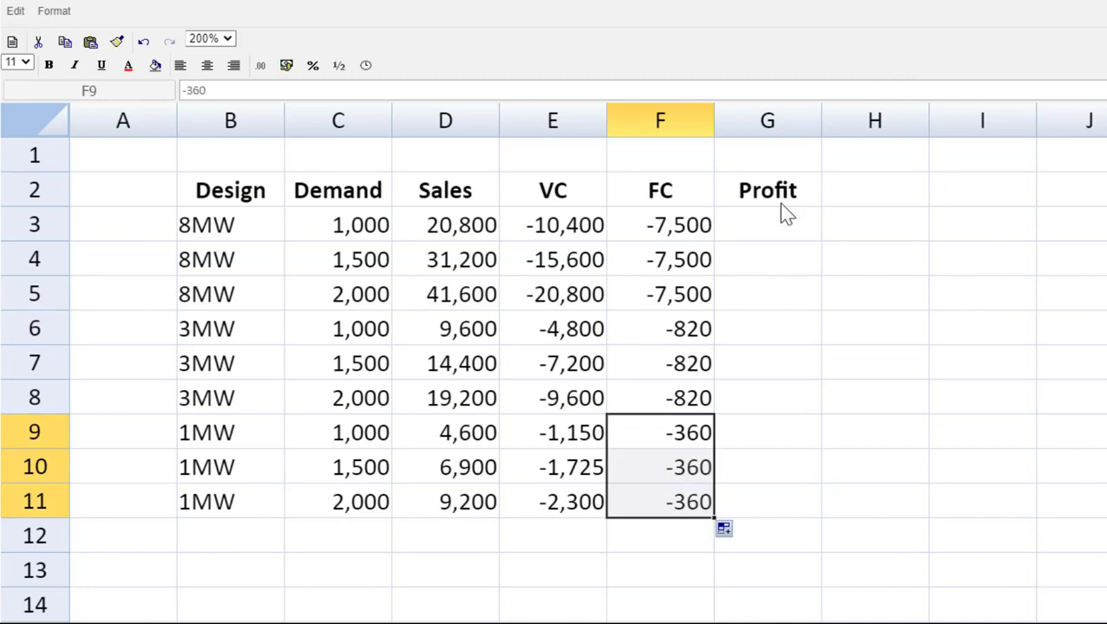
Enter the profit formula =SUM(D3:F3) in G3
left_click(782, 221)
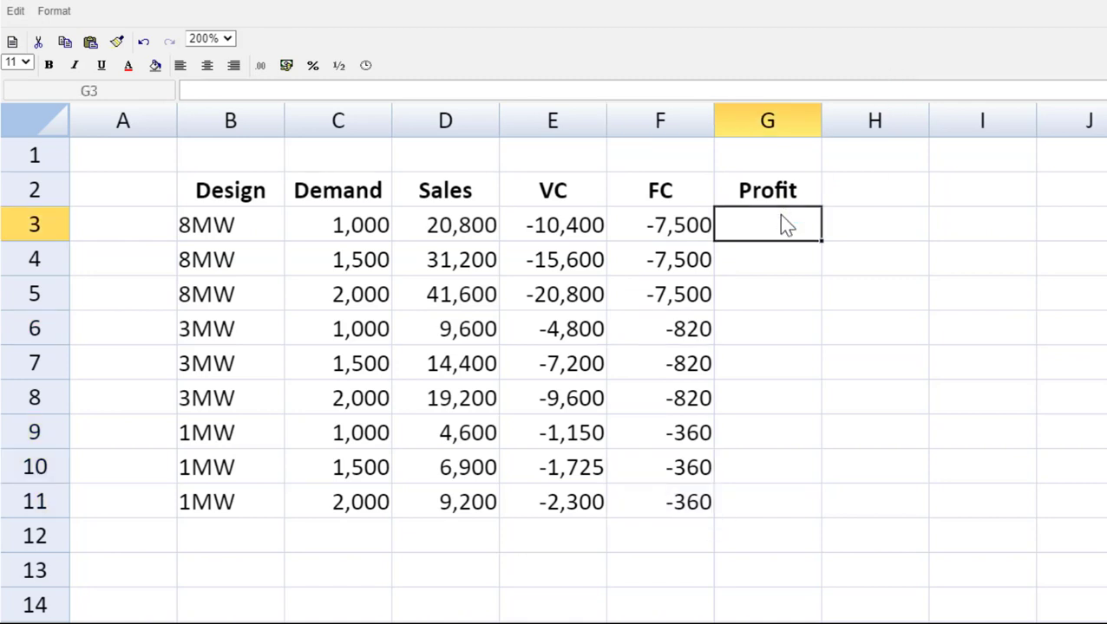
type("=sum")
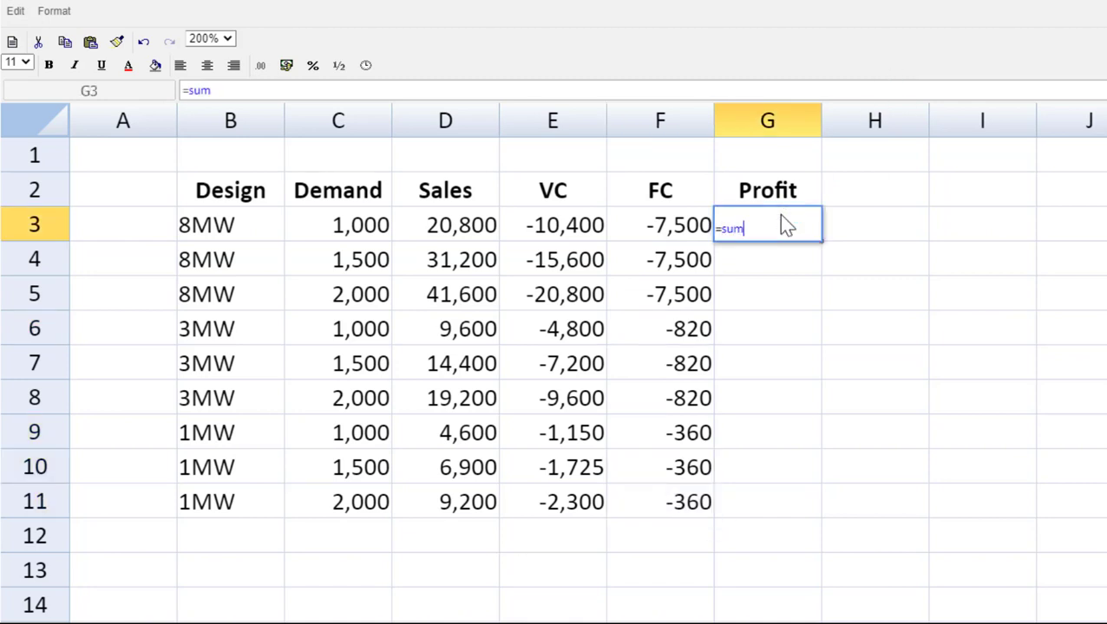
type("(")
left_click_drag(464, 240, 674, 236)
type(")")
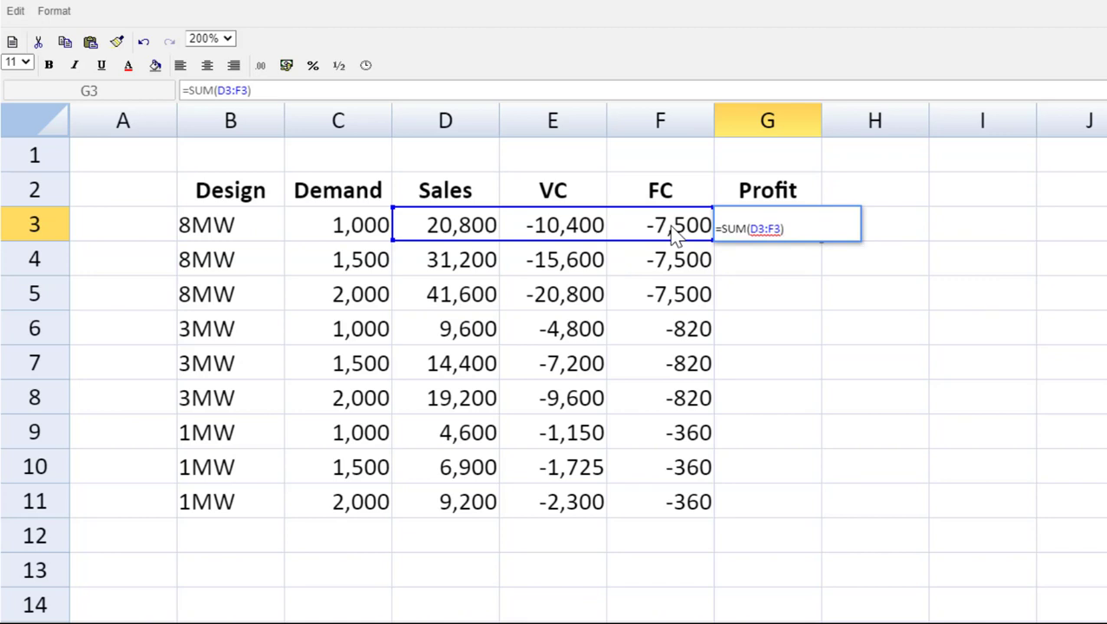
key("Return")
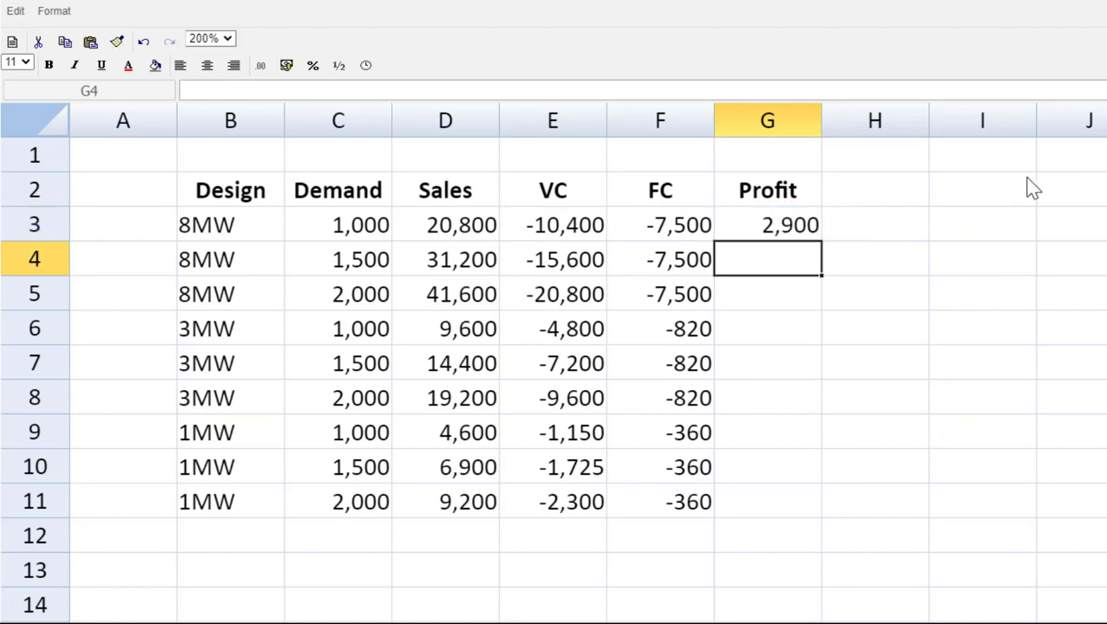
Fill the profit formula from G3 down to G11
left_click(799, 227)
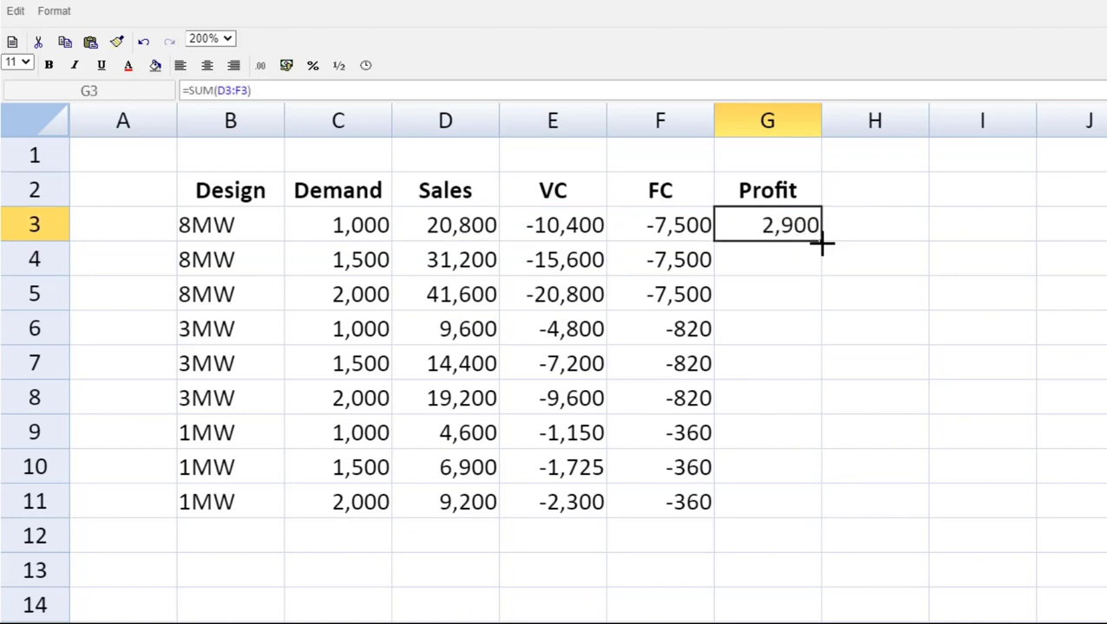
left_click_drag(822, 242, 817, 301)
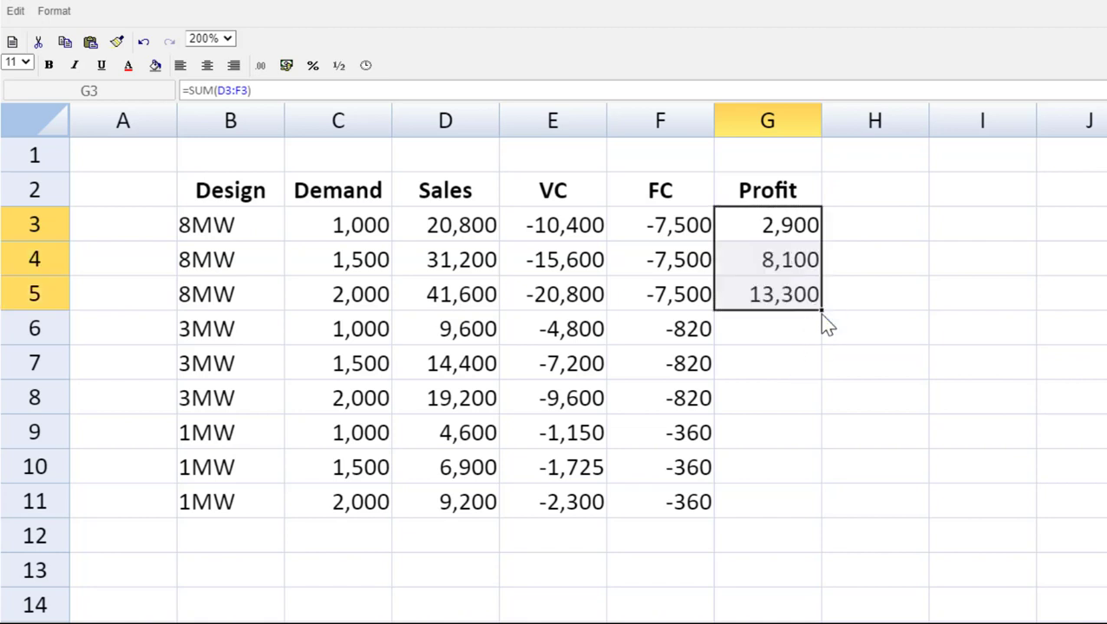
left_click_drag(820, 311, 816, 496)
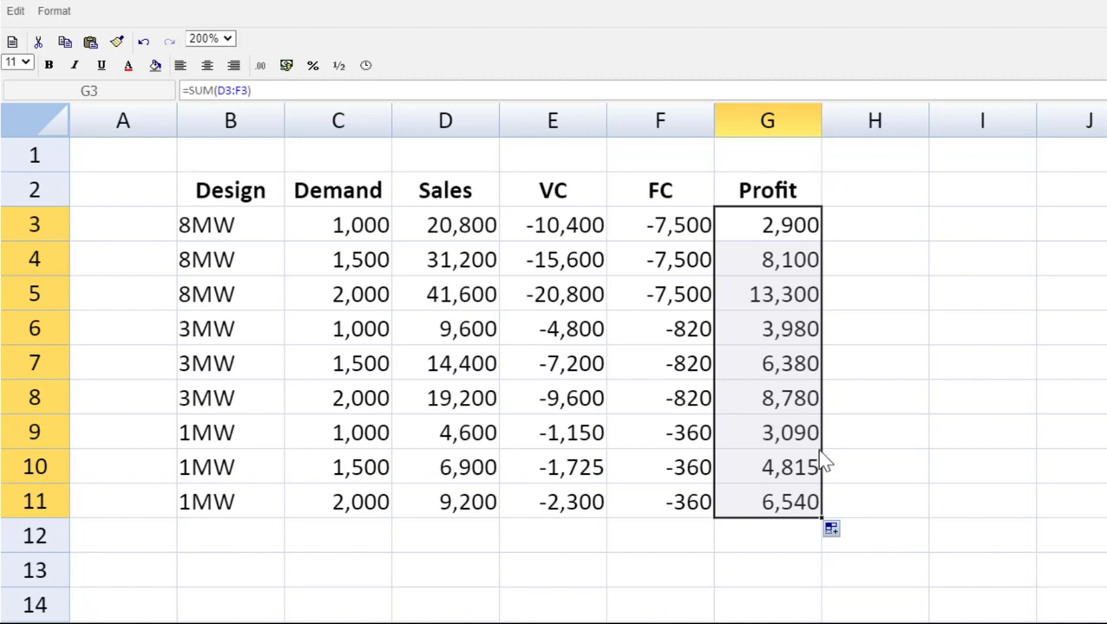
Label C13 below the profit table as "Turing: Maximax"
left_click(340, 579)
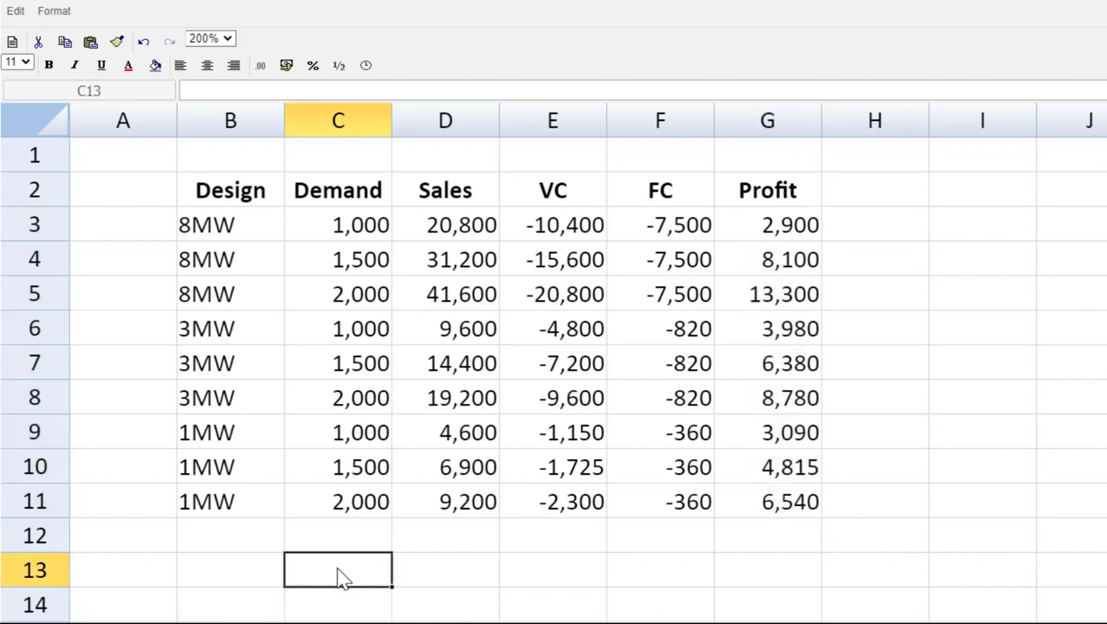
scroll(553, 364, "down", 1)
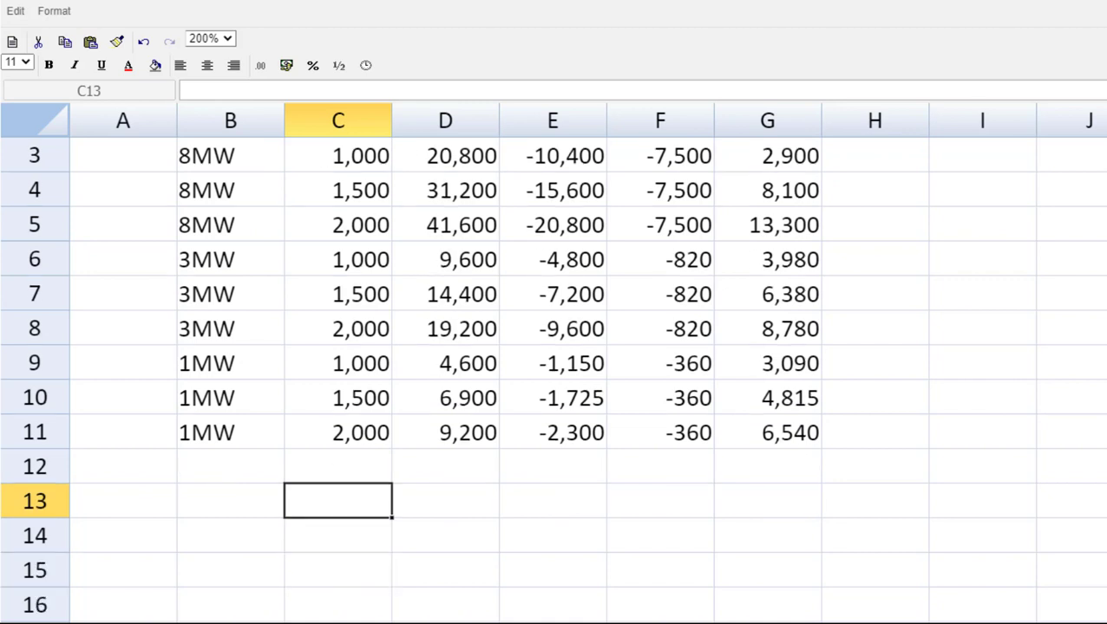
type("Turing")
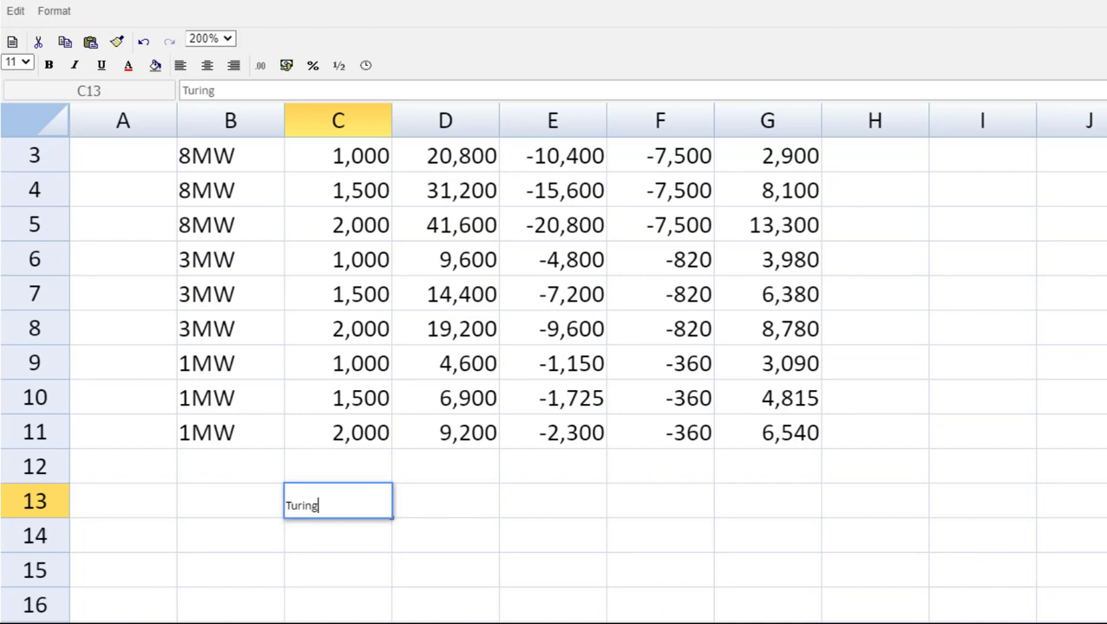
type(": Maxis")
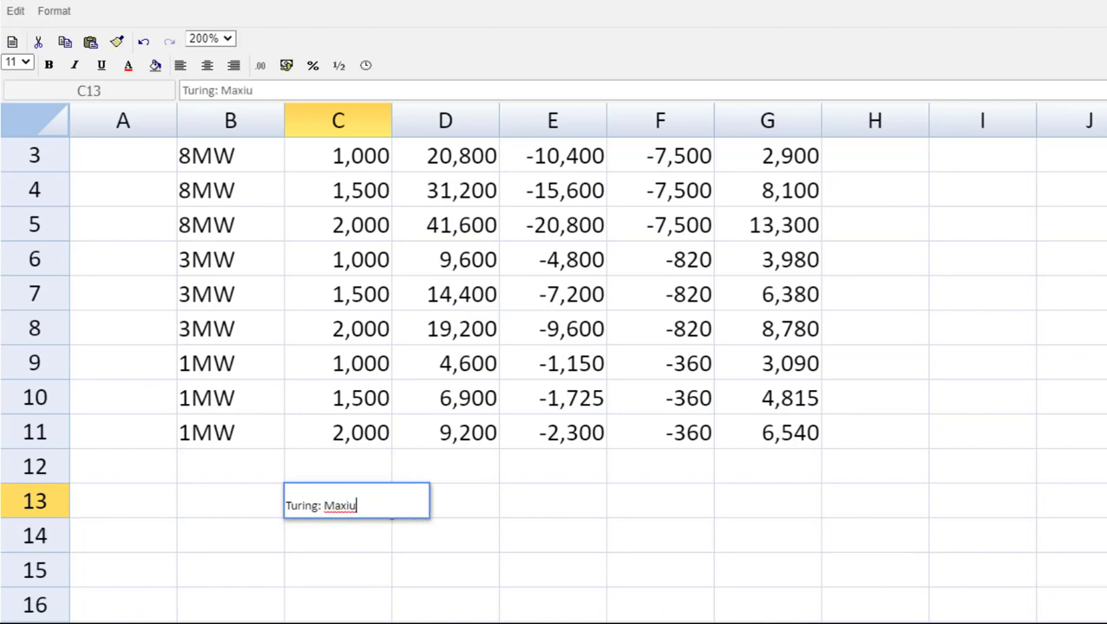
key("BackSpace")
type("max")
key("Return")
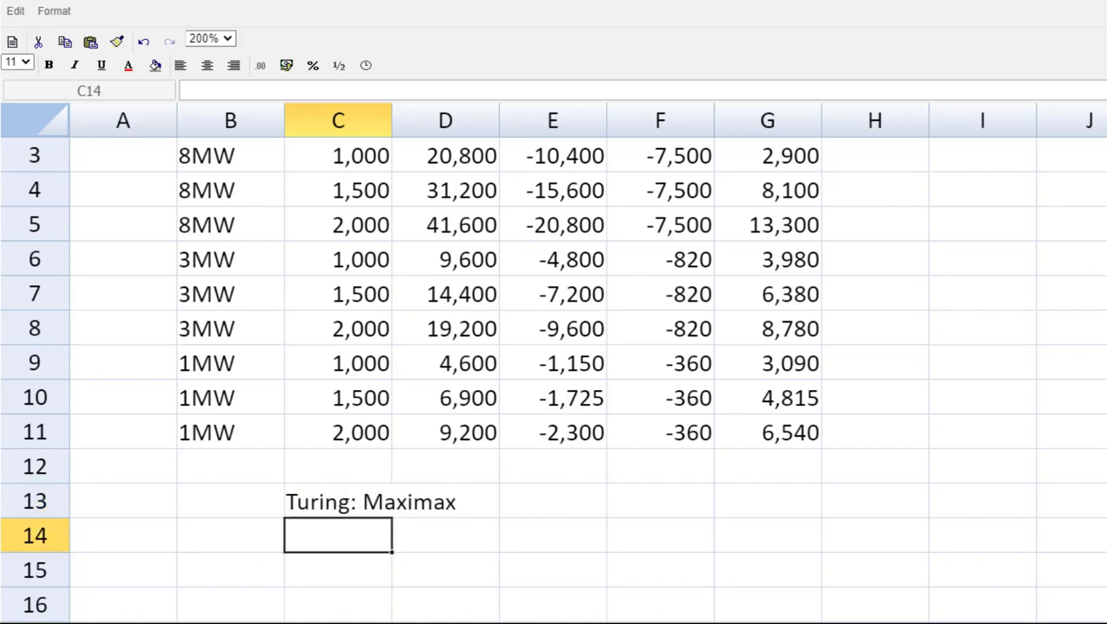
Enter the formula =MAX(G3:G11) in E13 to find the highest profit across all designs and demand levels
left_click(566, 510)
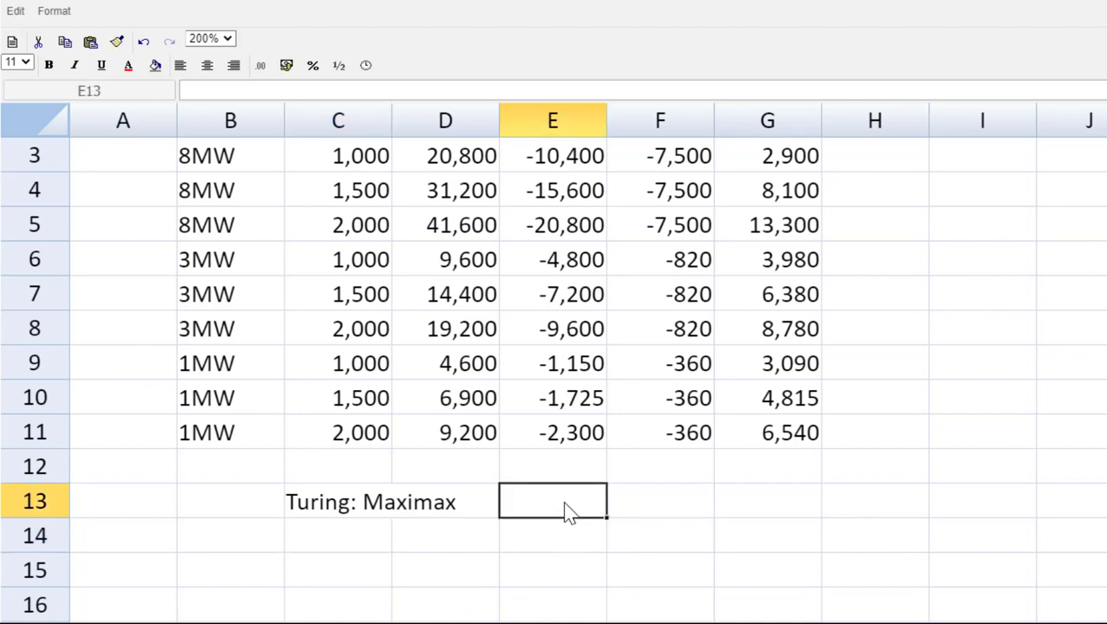
type("=max")
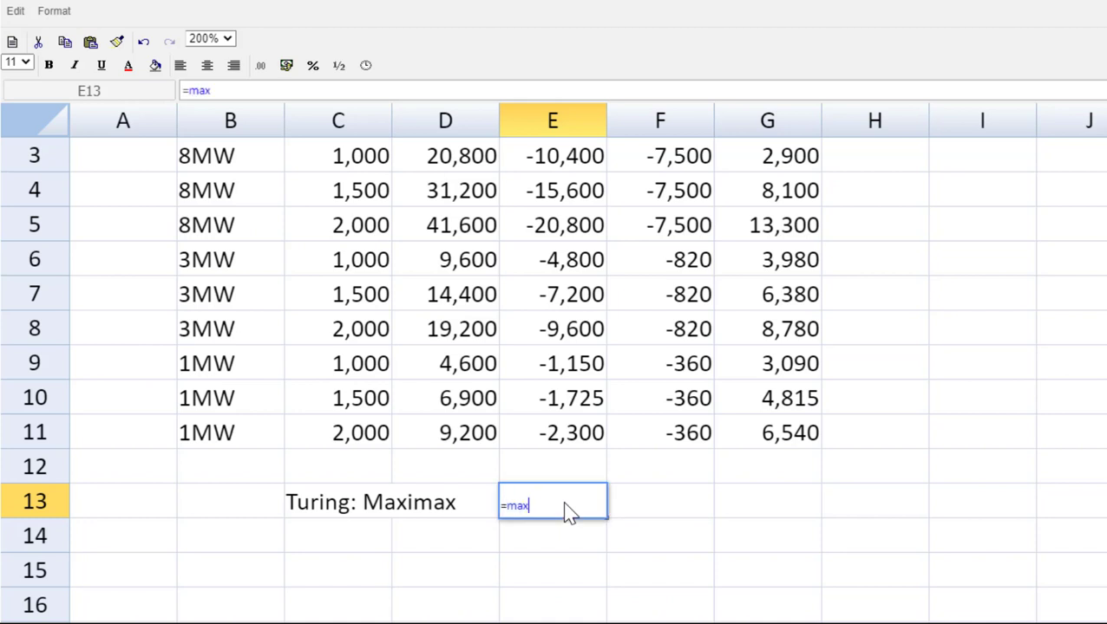
type("(")
left_click_drag(811, 436, 791, 221)
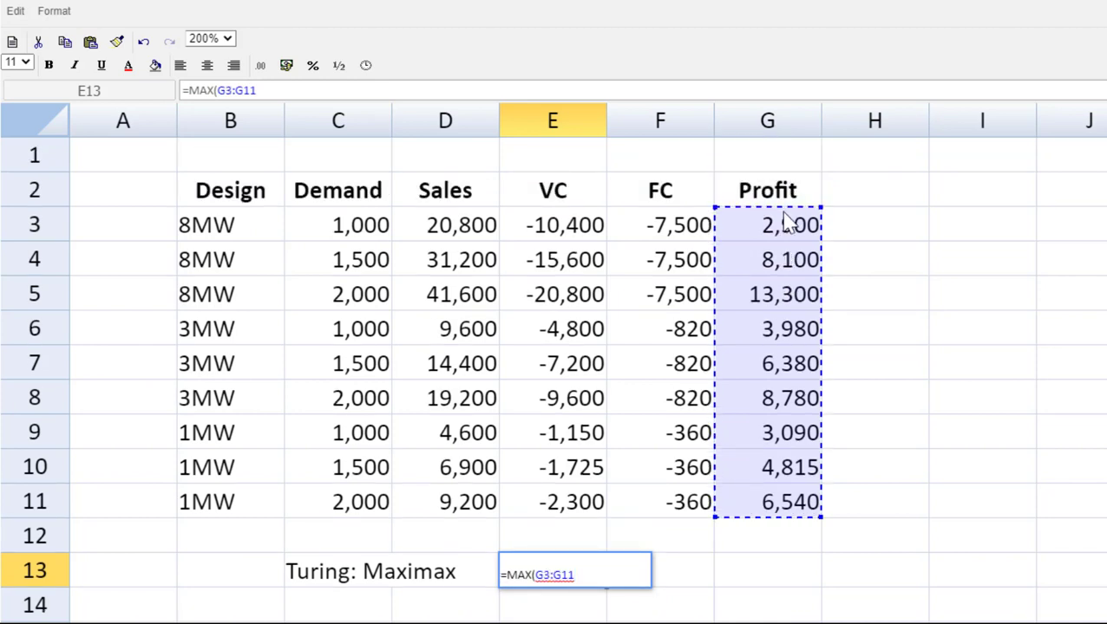
type(")")
key("Return")
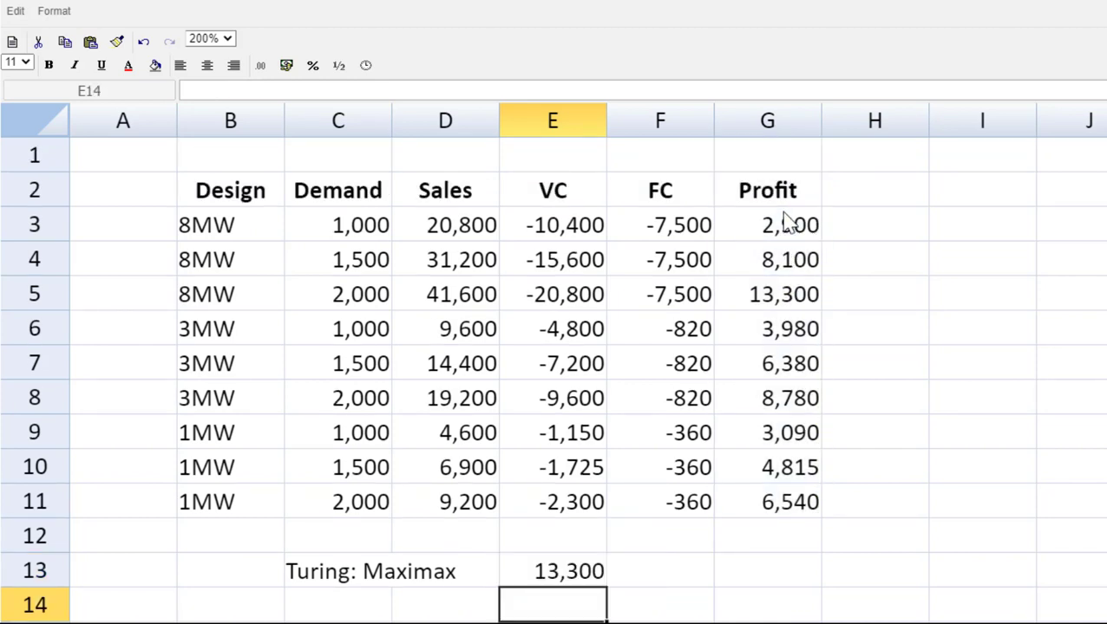
Enter "8MW design" in F13 as the choice for the Maximax row
left_click(643, 583)
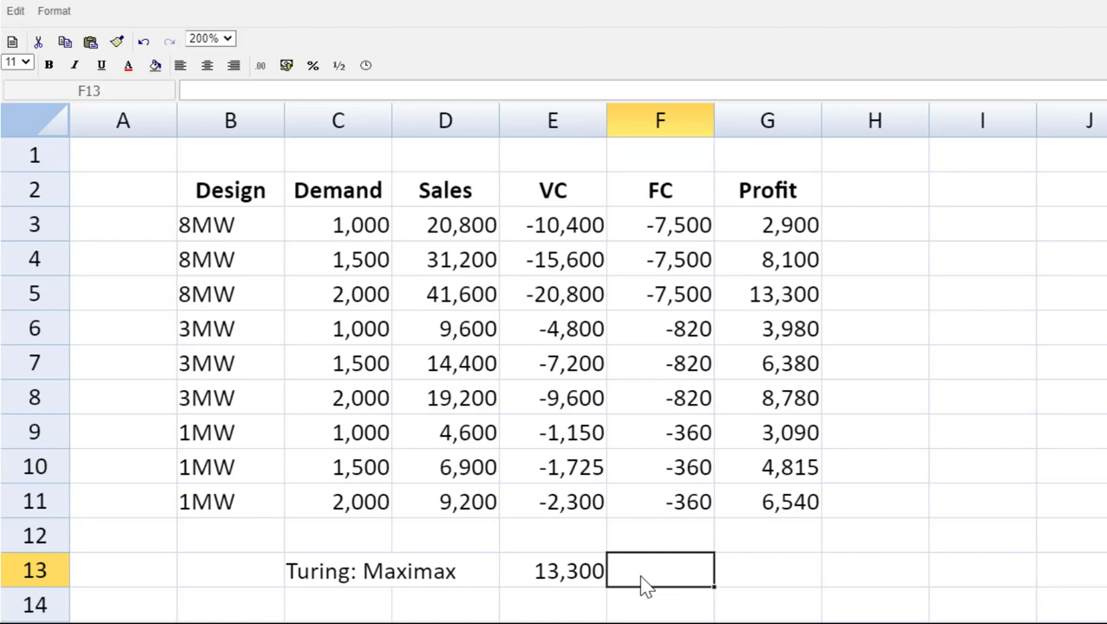
type("8")
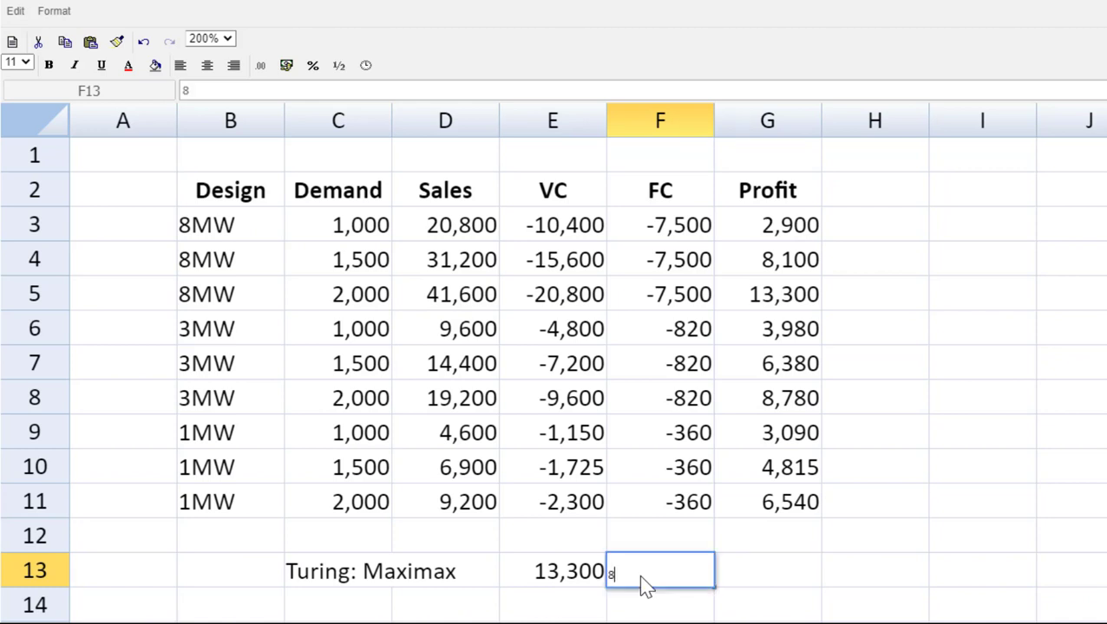
type("MW desing")
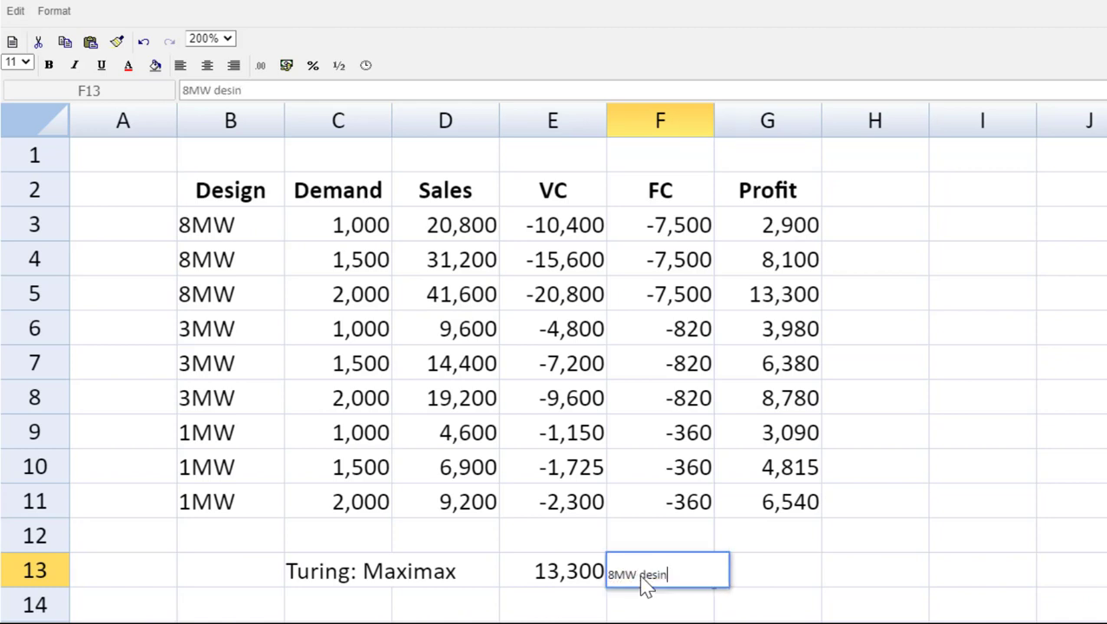
key("BackSpace")
key("BackSpace")
type("gn")
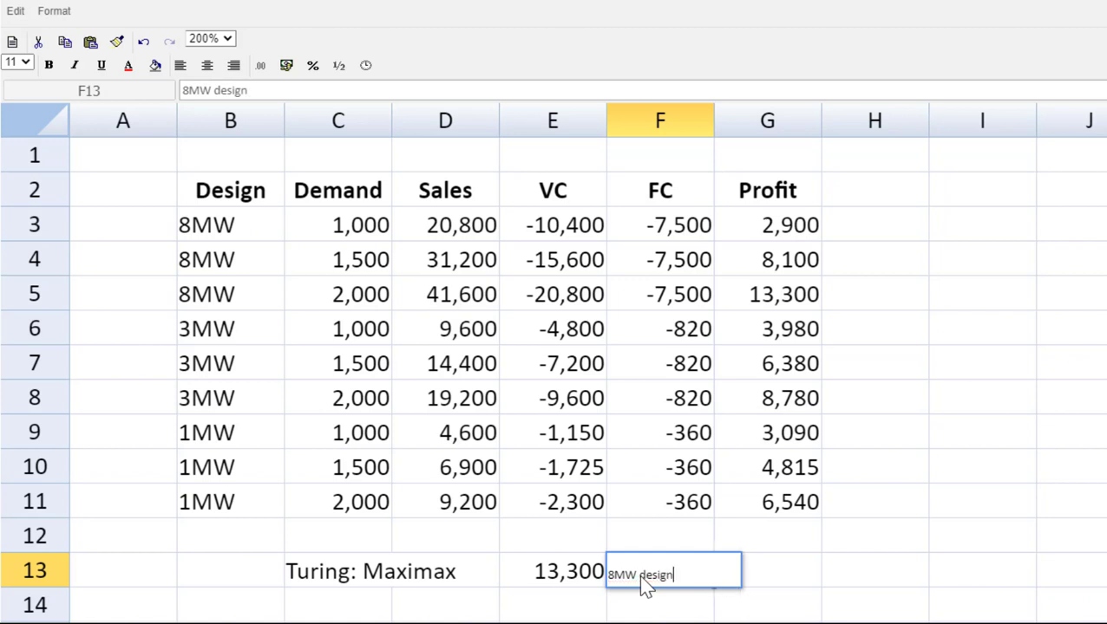
key("Return")
Label C14 as "Reimann: Maximin", directly under the Maximax row
left_click(360, 605)
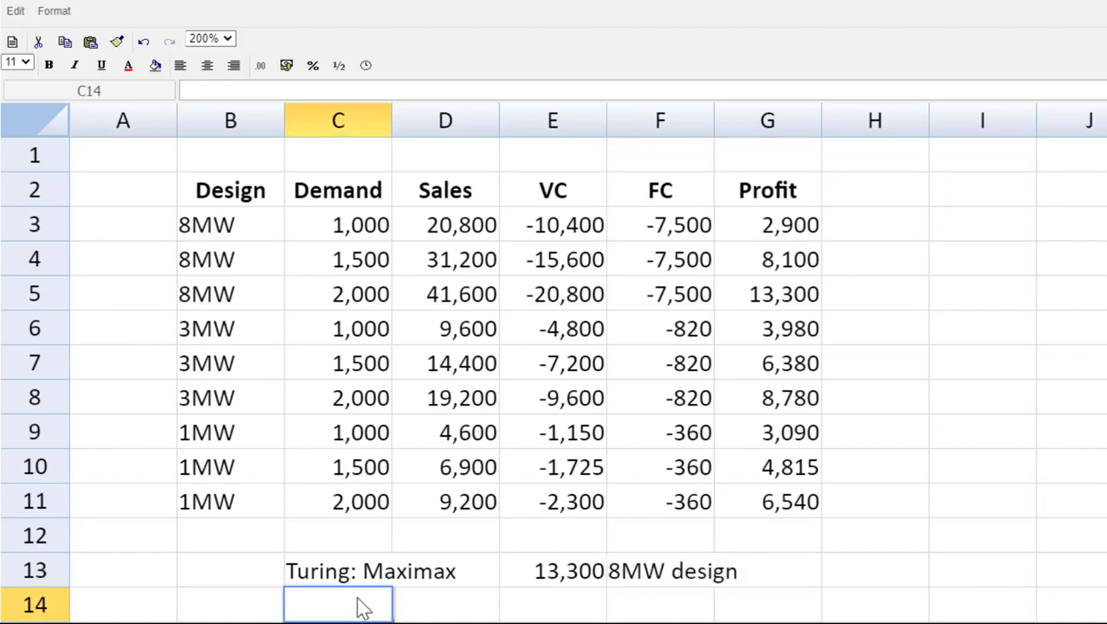
type("Reimann")
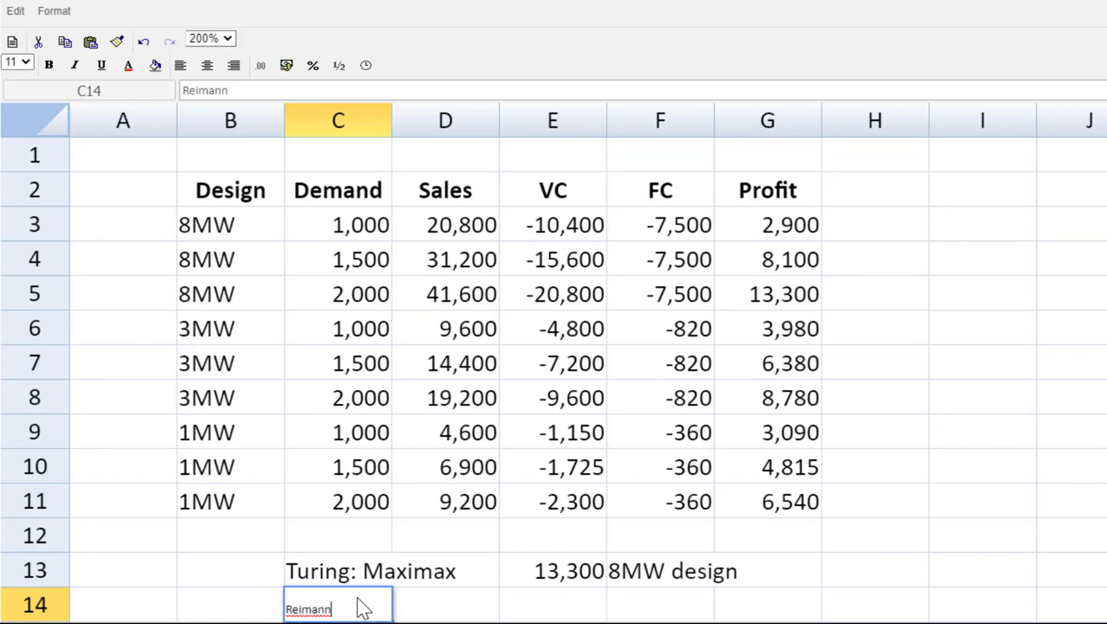
type(":")
type("Mai")
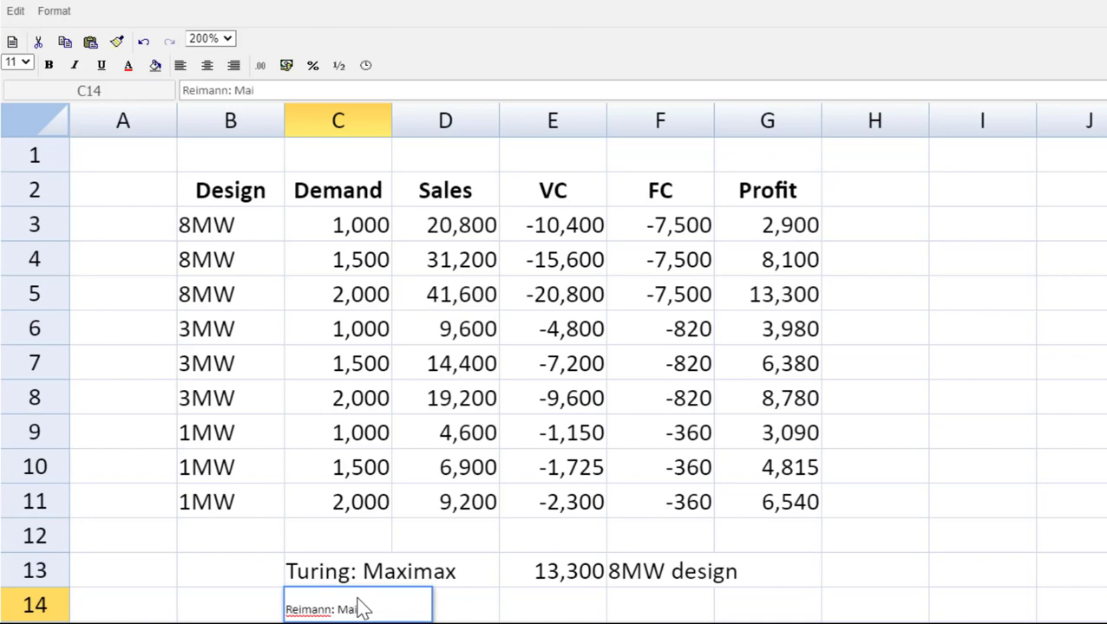
key("BackSpace")
type("ximin")
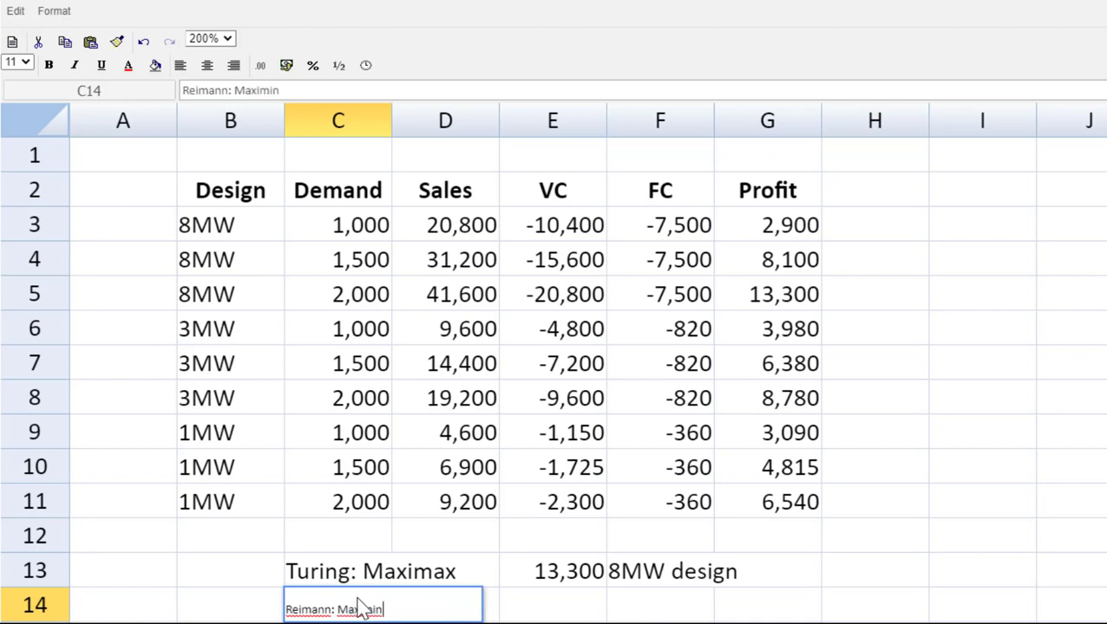
key("Tab")
key("Tab")
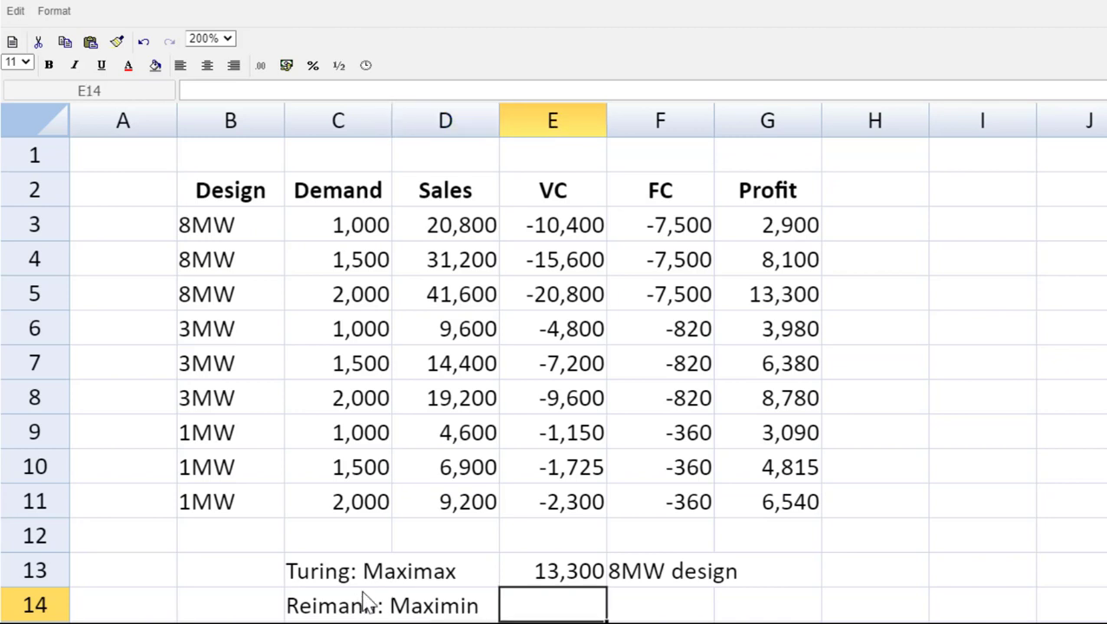
Highlight each design's lowest profit, in cells G9, G6 and G3, with a yellow fill
left_click(785, 433)
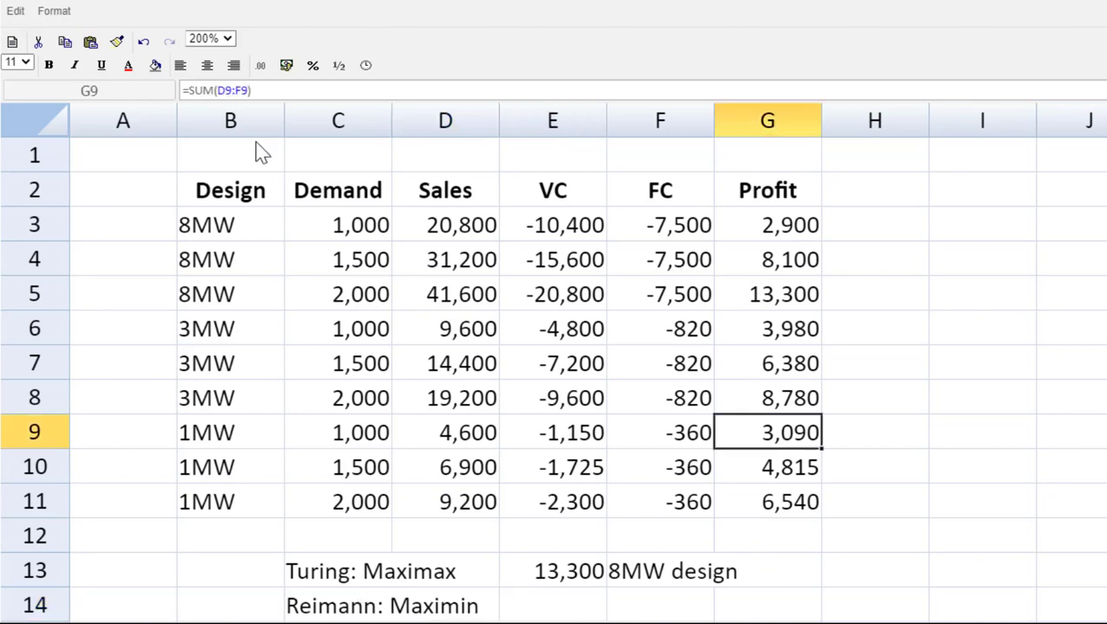
left_click(155, 66)
left_click(194, 116)
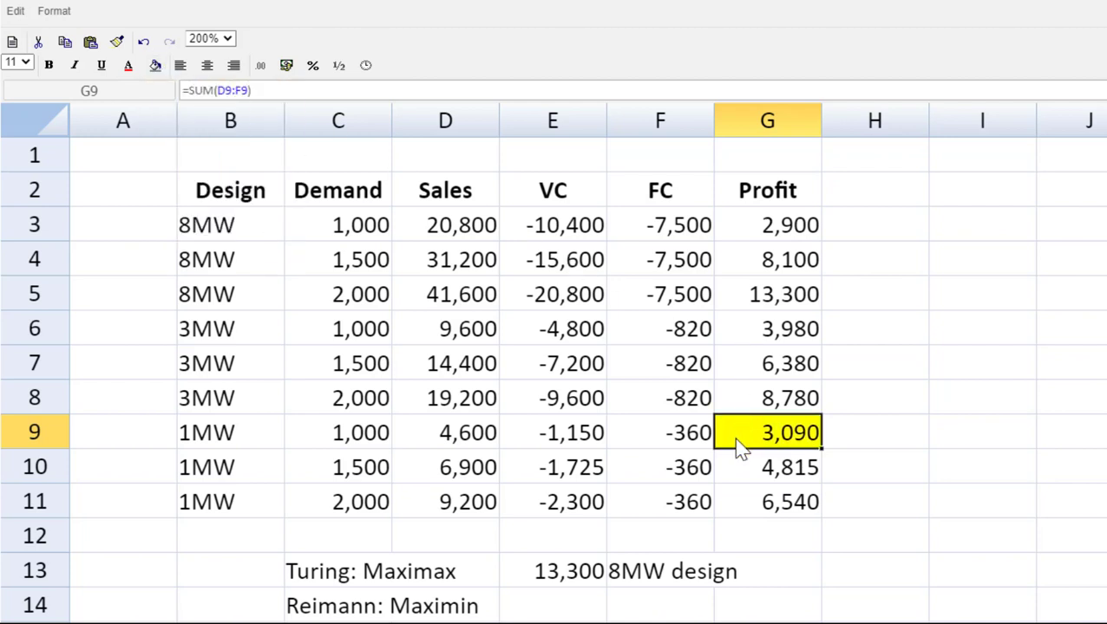
left_click(737, 340)
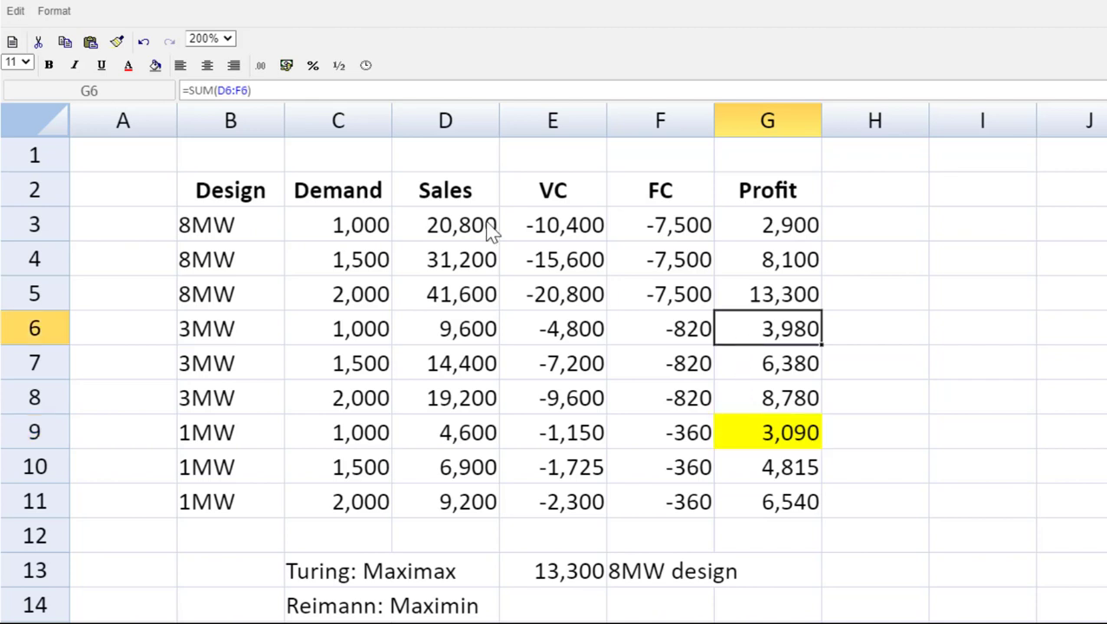
left_click(155, 67)
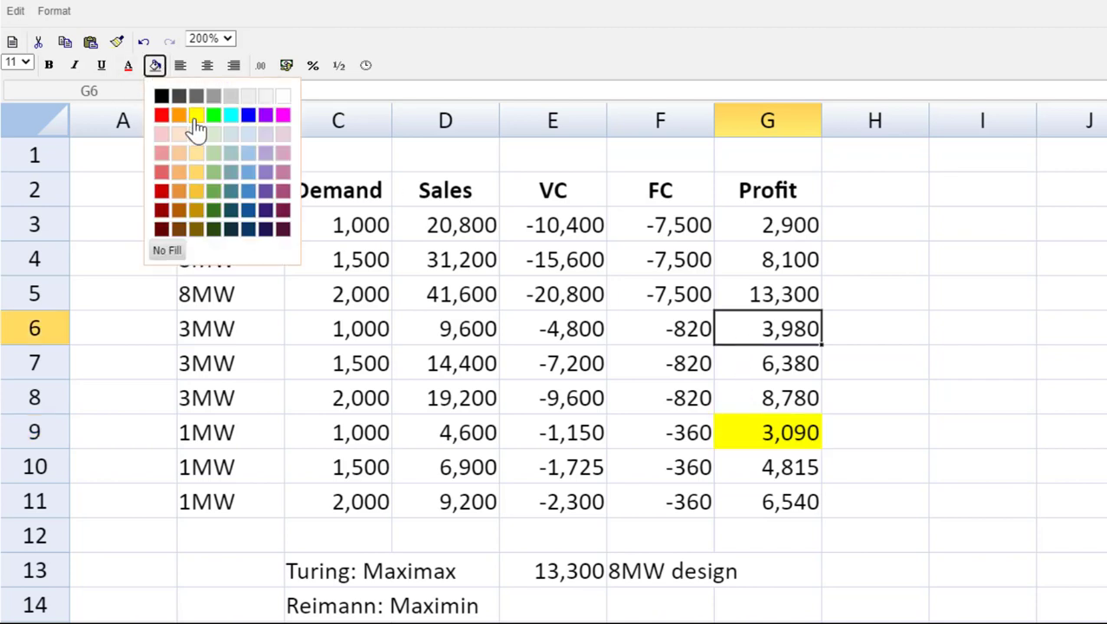
left_click(194, 116)
left_click(718, 231)
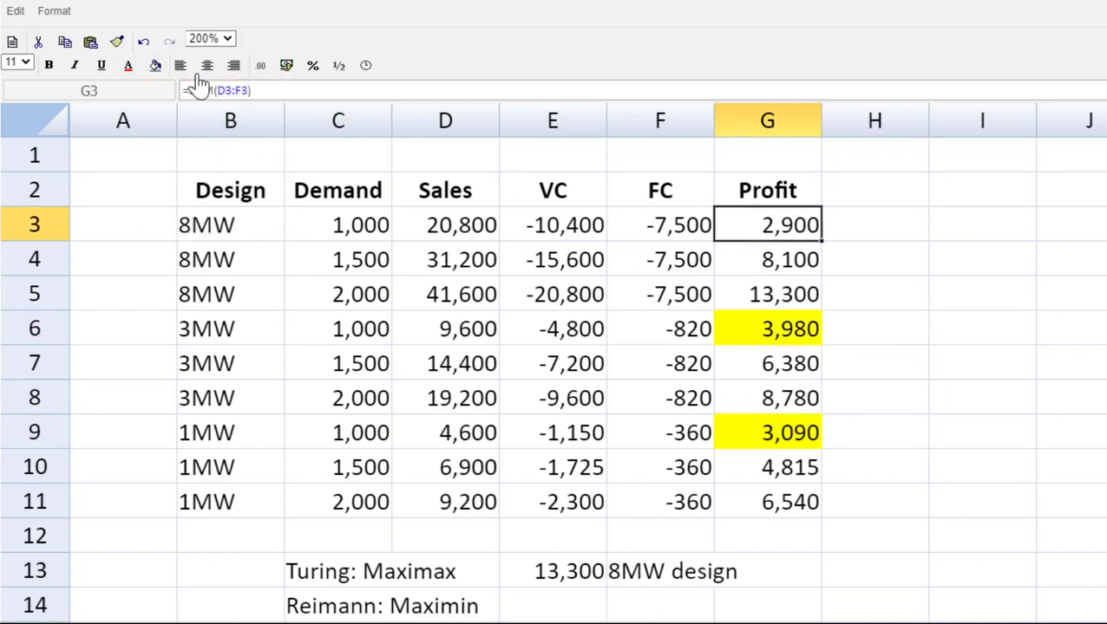
left_click(155, 67)
left_click(200, 113)
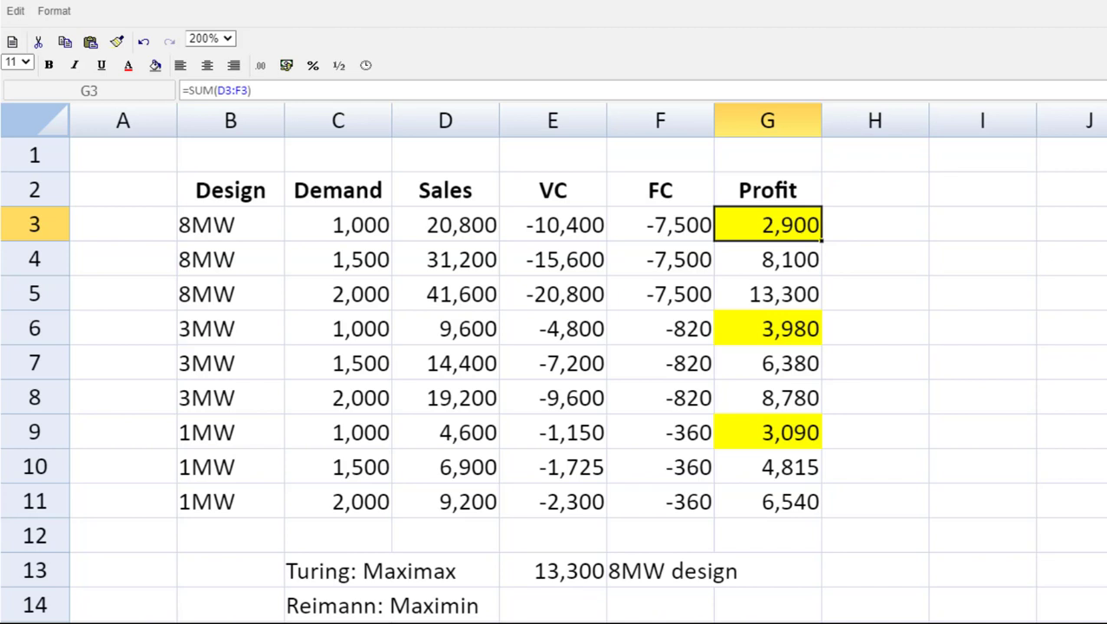
Enter the formula =G6 in E14 as the Maximin profit
left_click(530, 607)
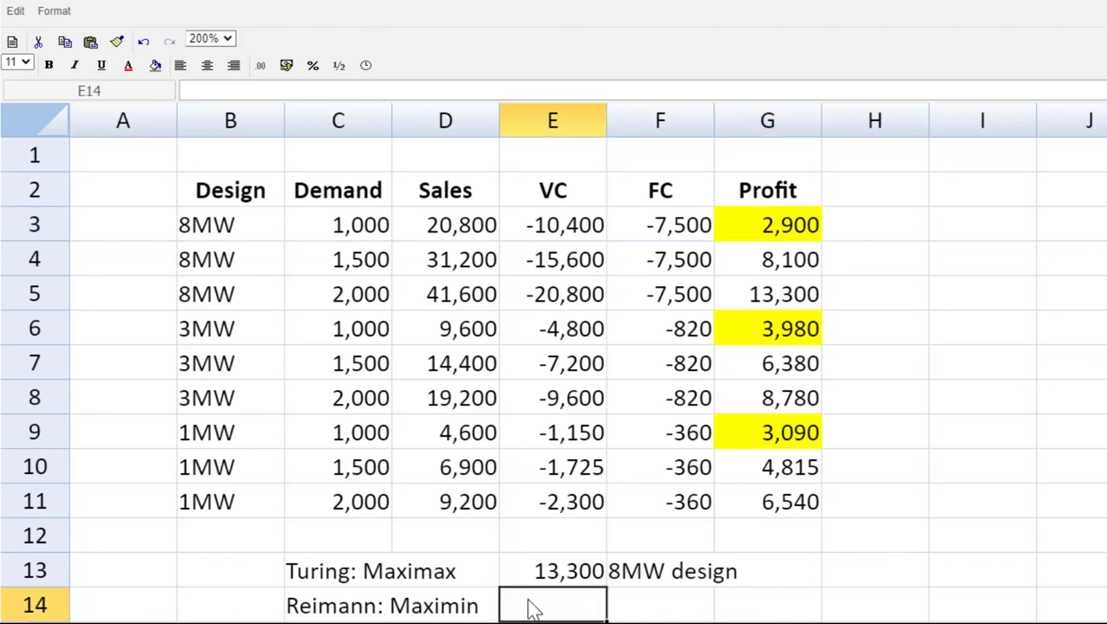
type("=")
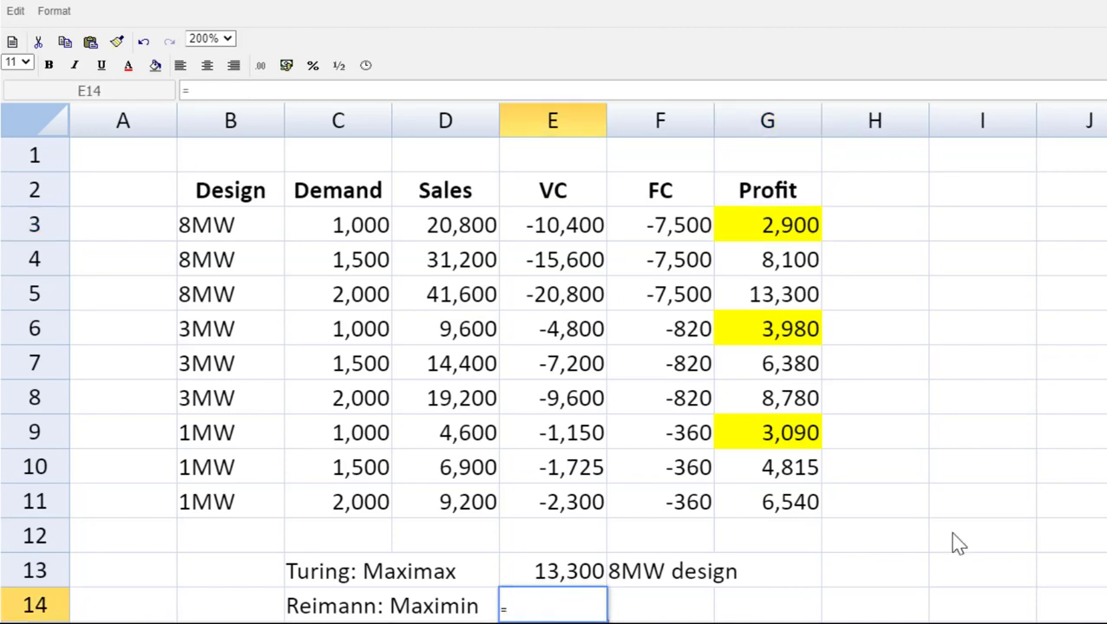
left_click(755, 342)
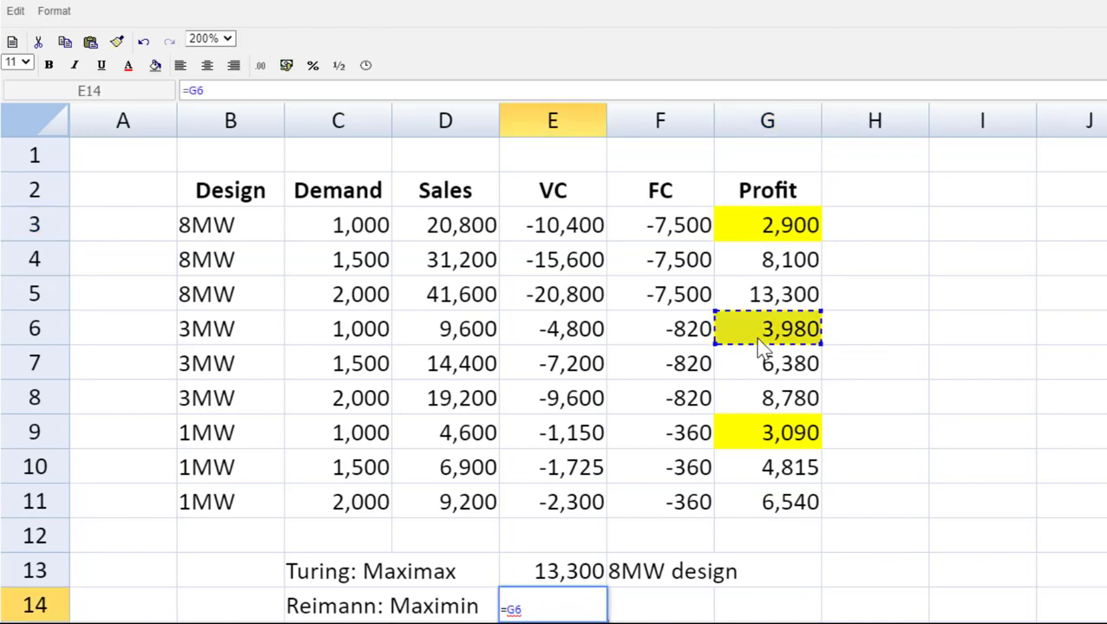
key("Return")
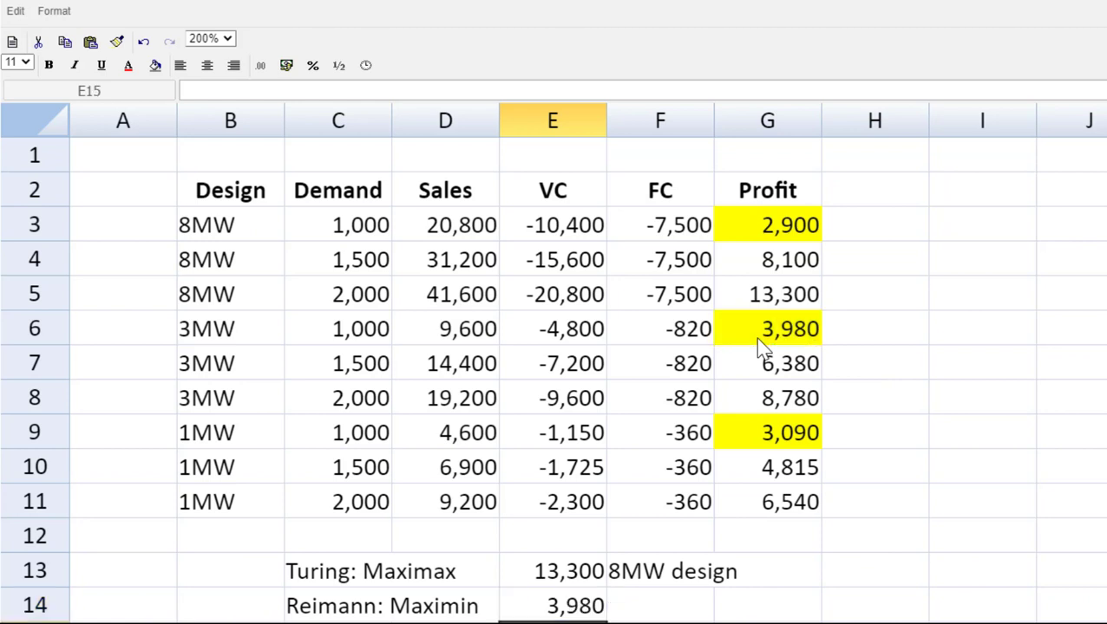
Enter "3MW design" in F14 as the choice for the Maximin row
left_click(690, 604)
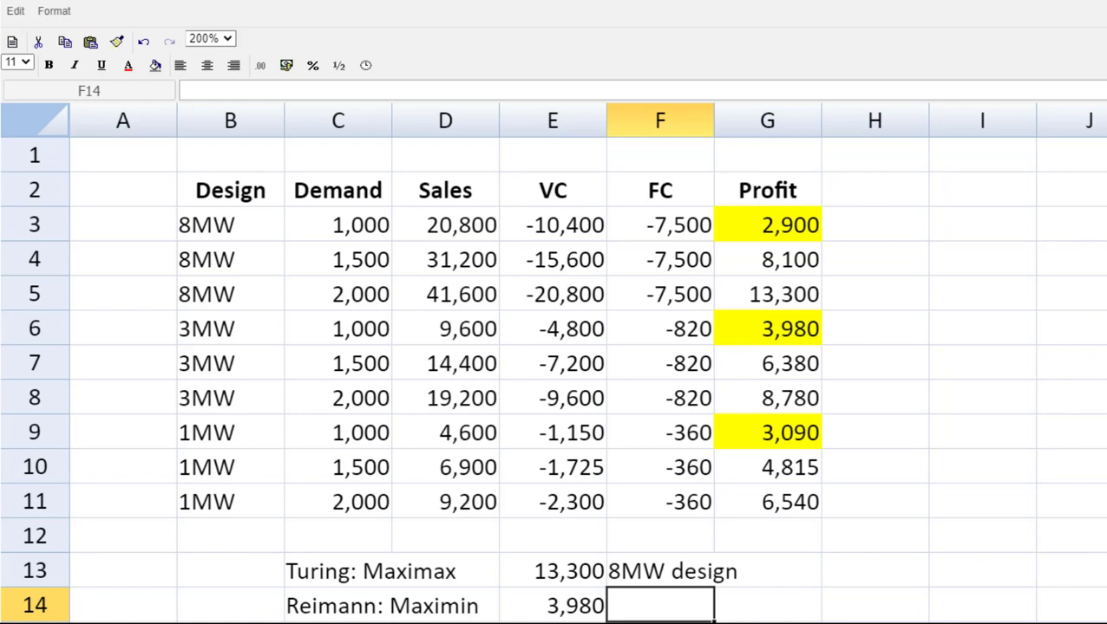
scroll(556, 364, "down", 1)
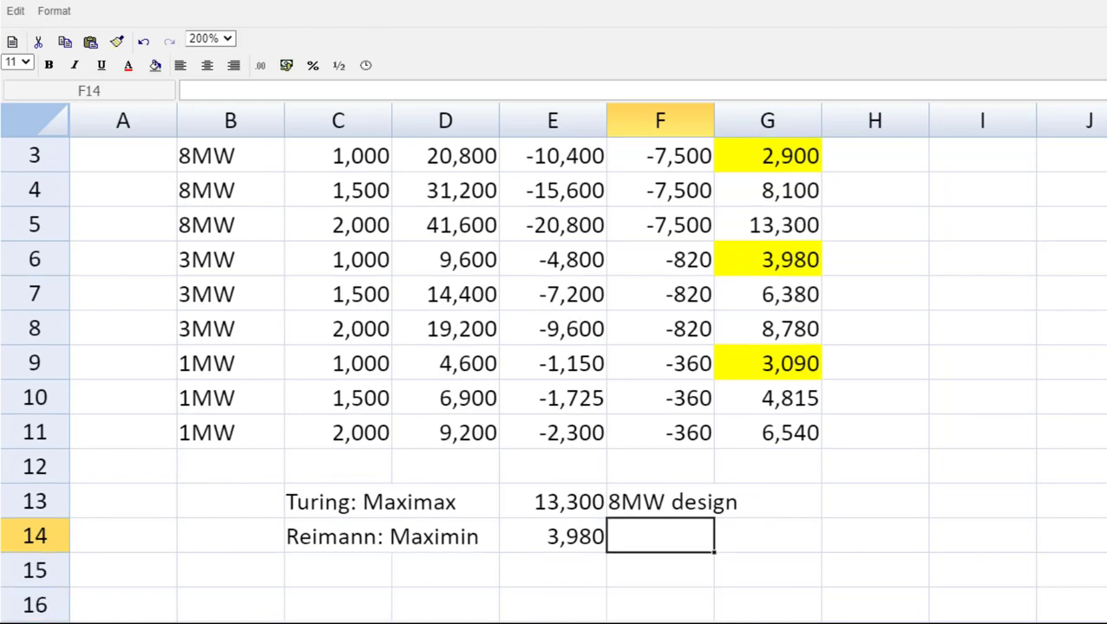
type("3MW d")
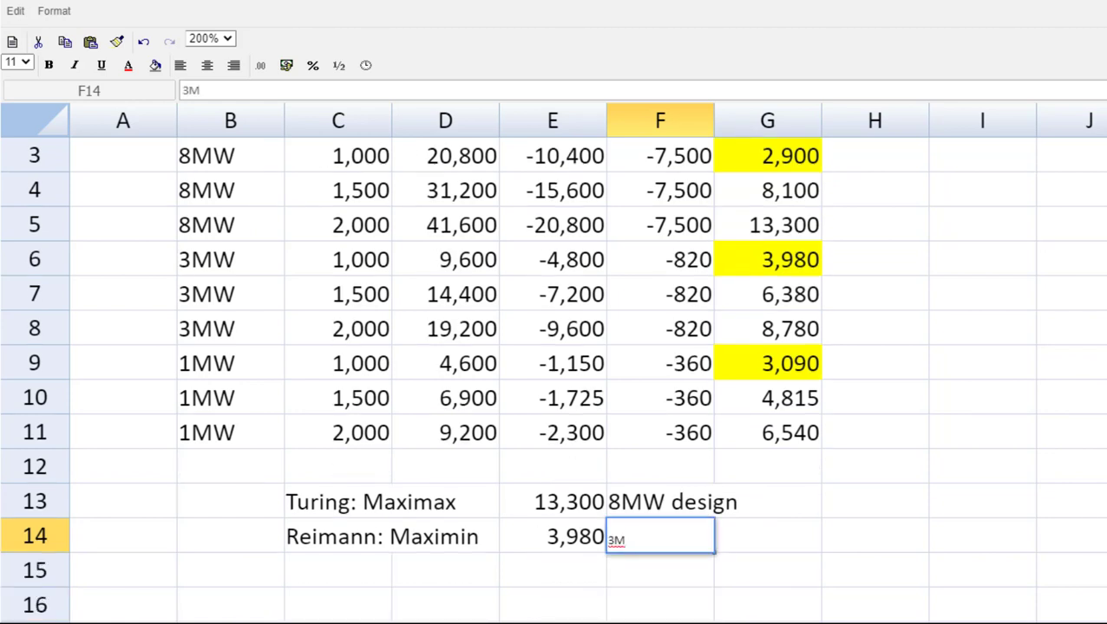
type("esign")
key("Return")
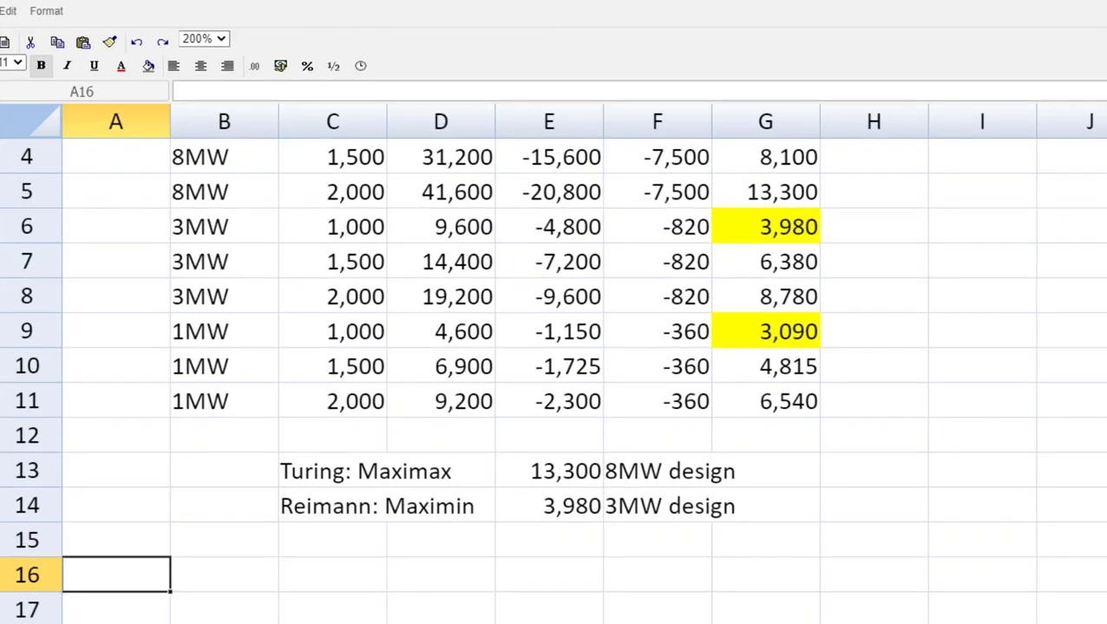
Begin the written conclusion in A16, below the decision rule rows, with the text "A conflict has emerged"
scroll(408, 378, "down", 1)
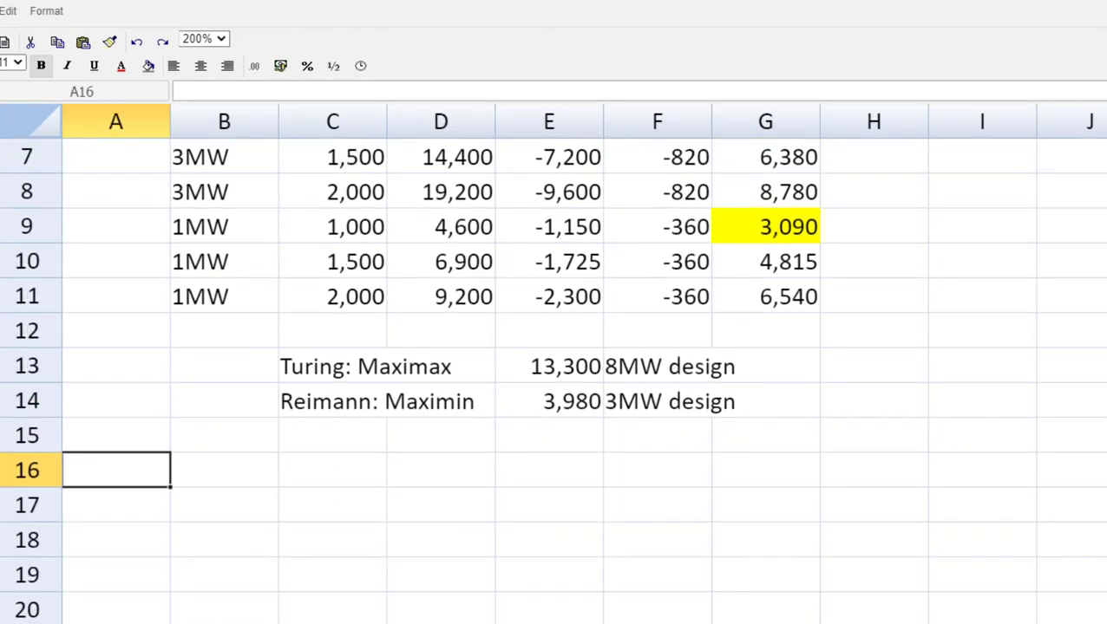
type("A coff")
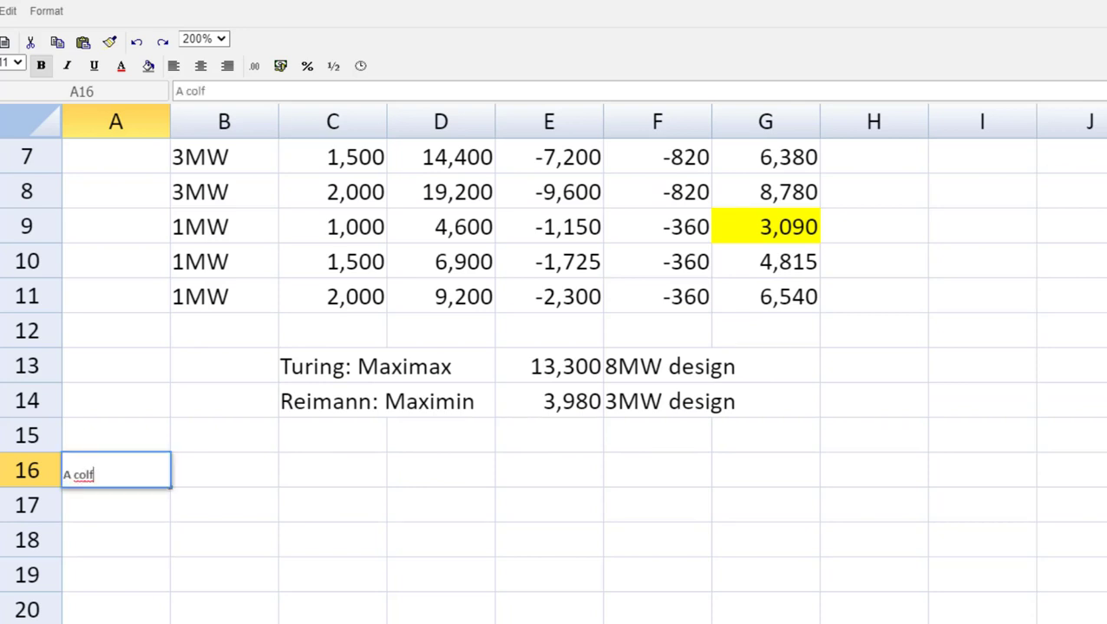
key("BackSpace")
key("BackSpace")
type("nc")
key("BackSpace")
type("flict has emm")
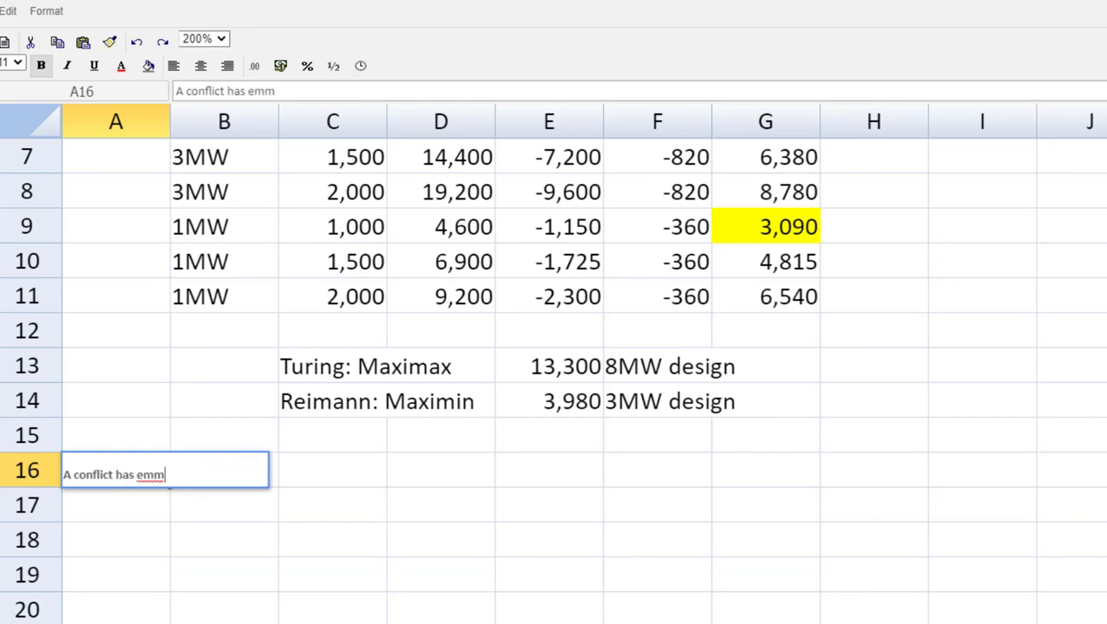
key("BackSpace")
type("erged")
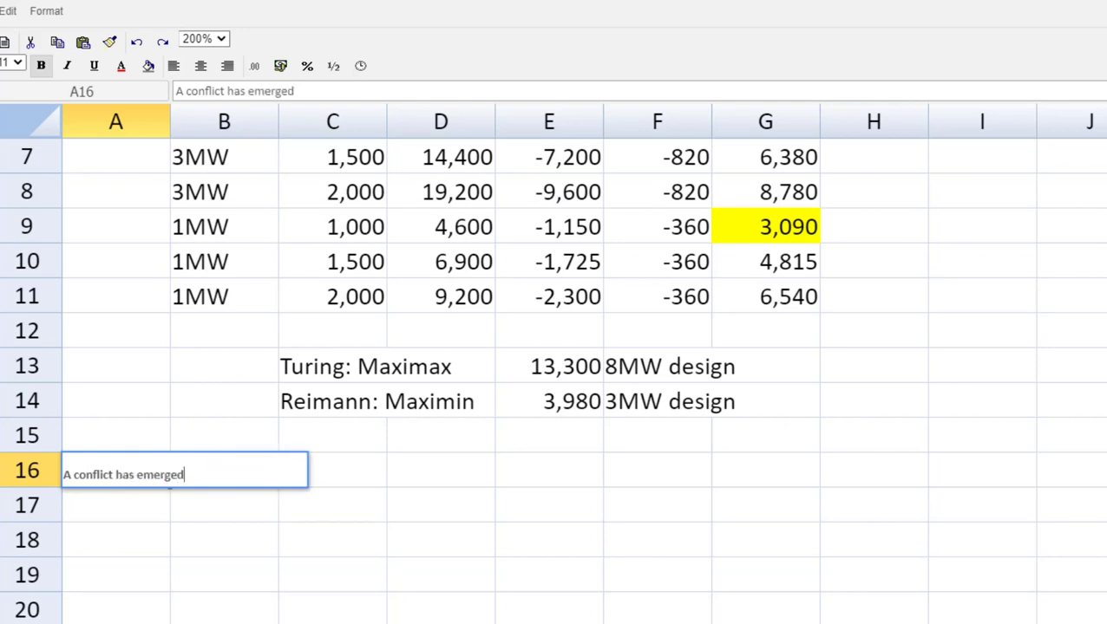
End the first sentence in A16 and continue with "The managers of the two JV partners will arrive at different decisions"
type(".The mag")
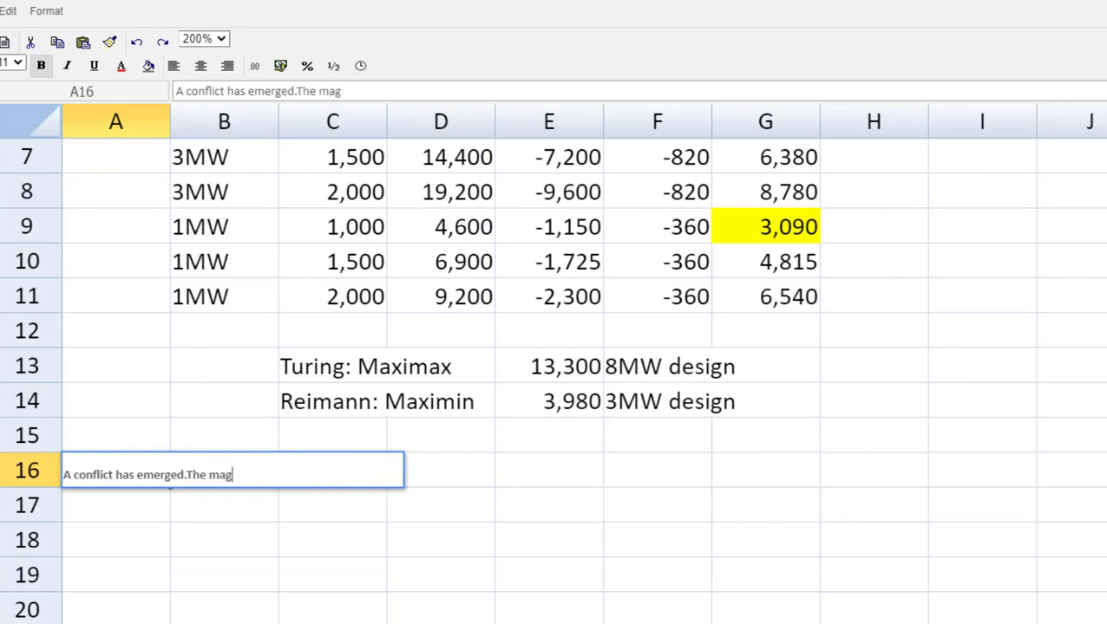
key("BackSpace")
type("nagers ")
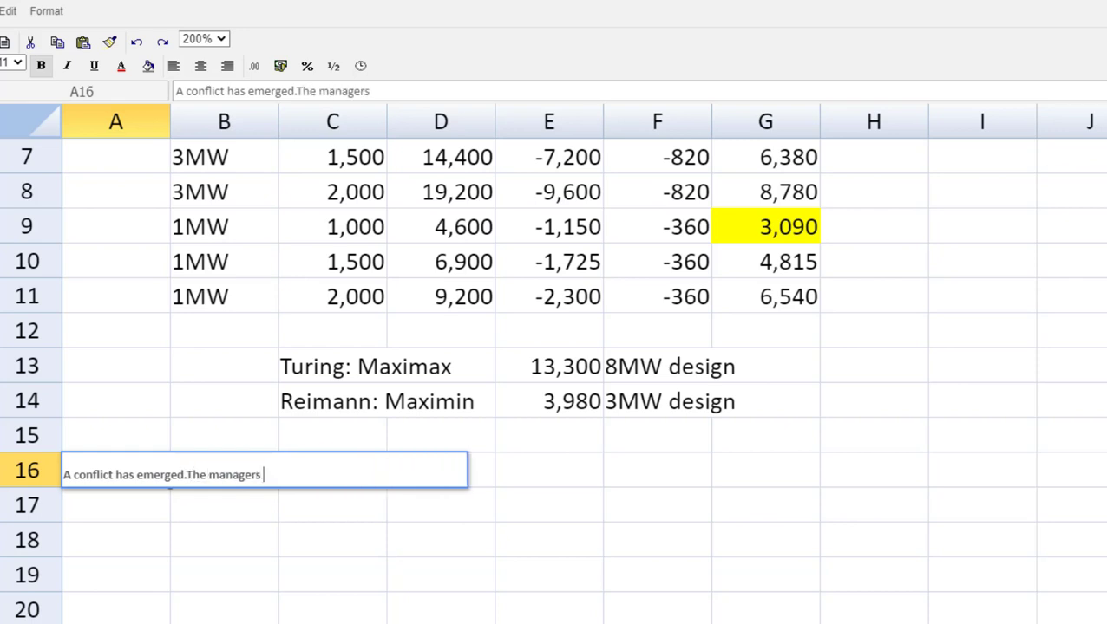
type("of the two ")
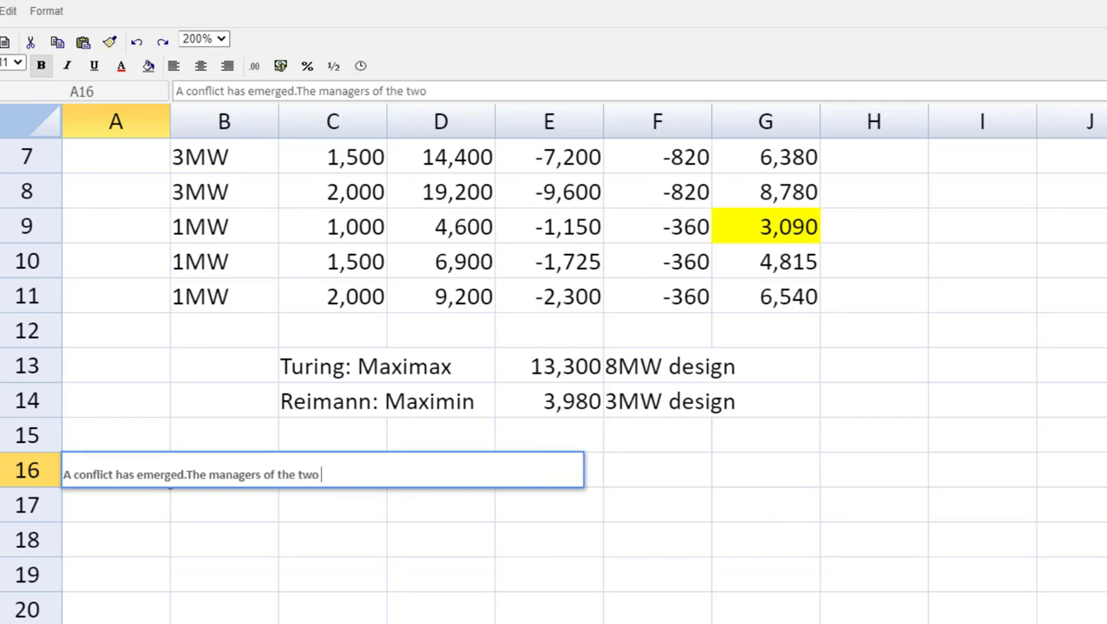
type("JV partne")
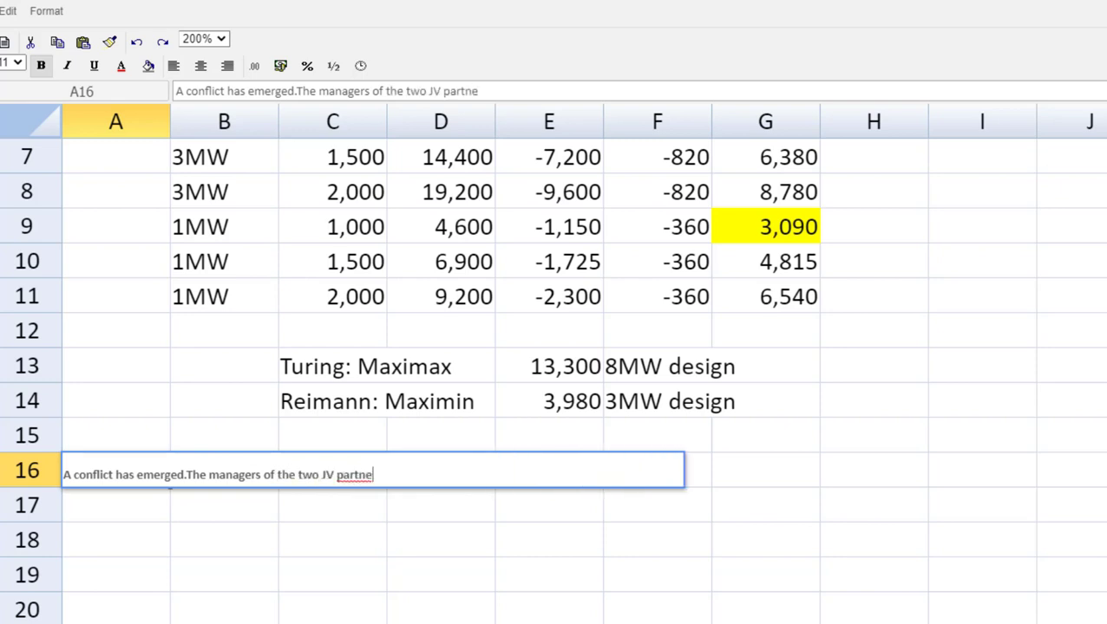
type("rs will")
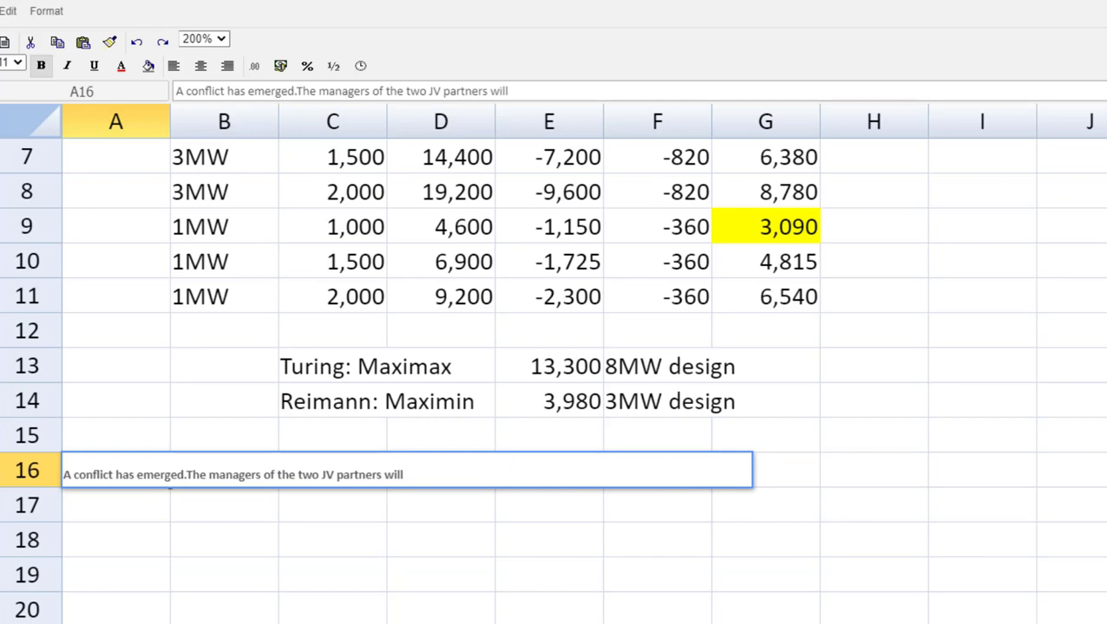
type(" arrive a")
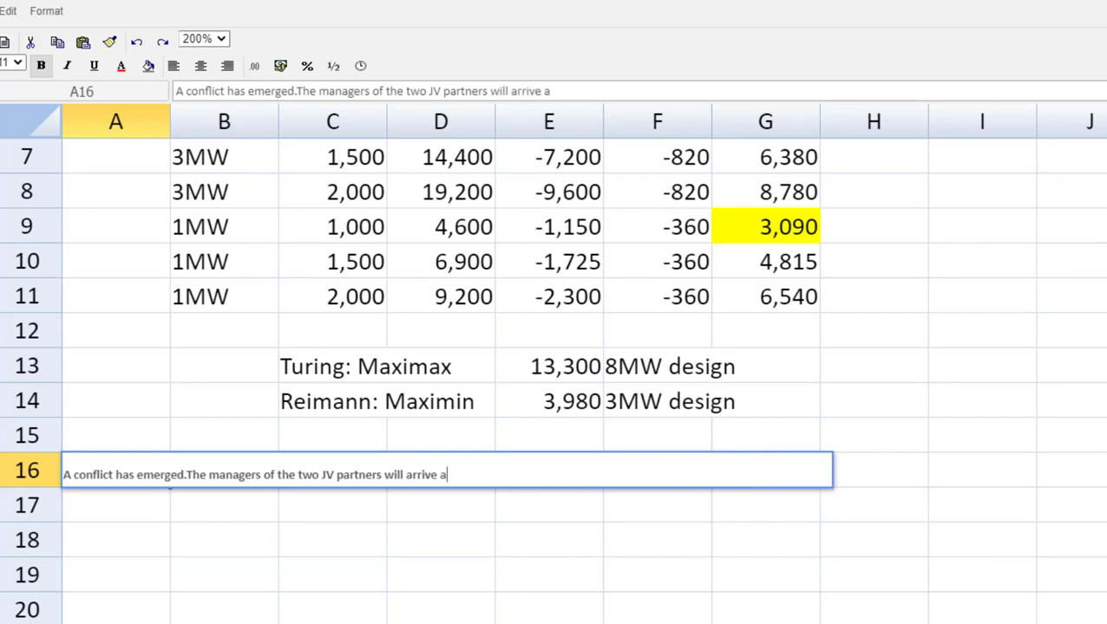
type("t differen")
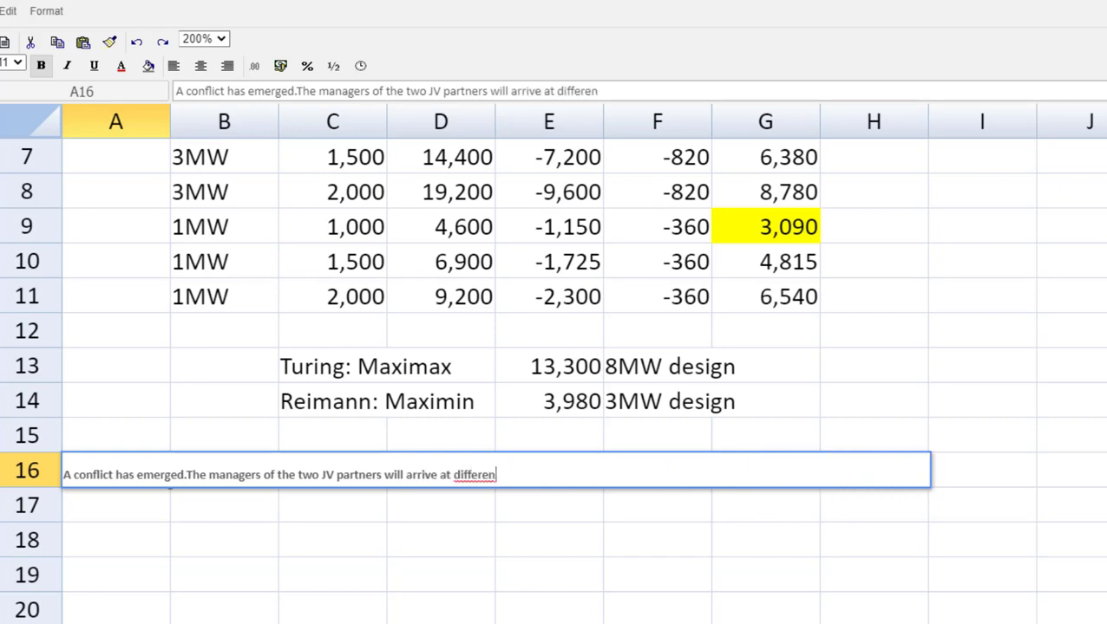
type("t dec")
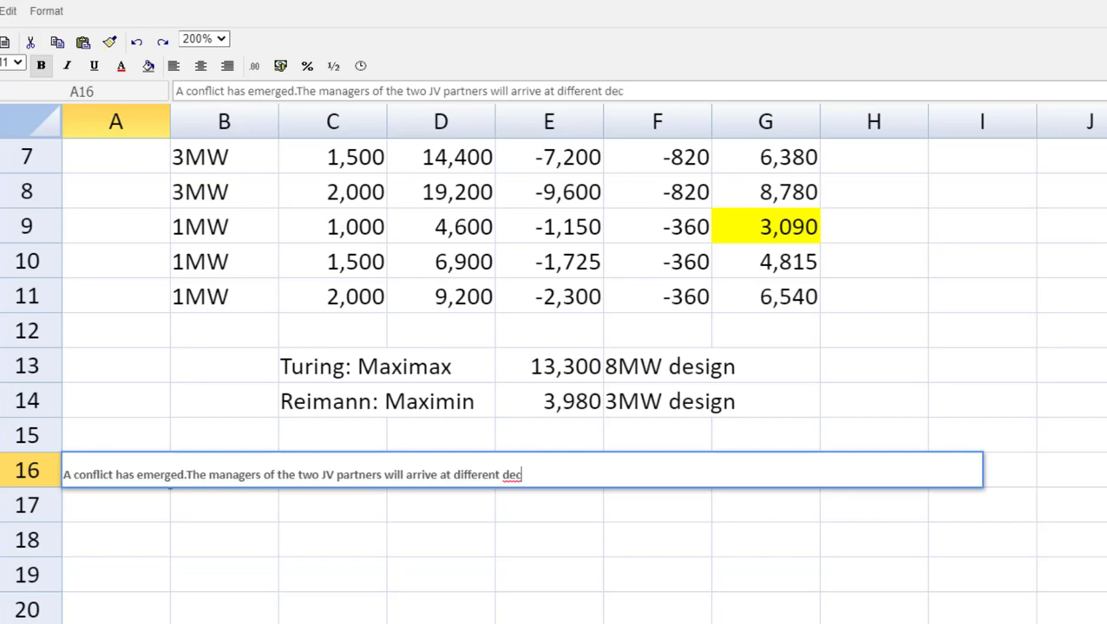
type("isions b")
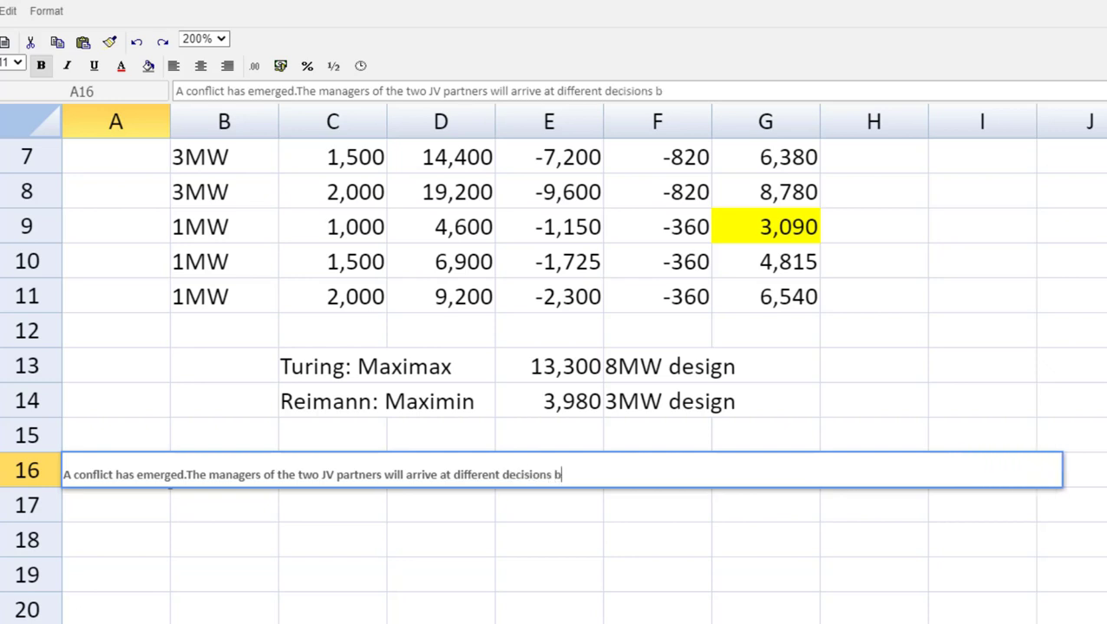
Complete the A16 conclusion with "because of their different risk appetites." and commit the entry
type("ecause of thei")
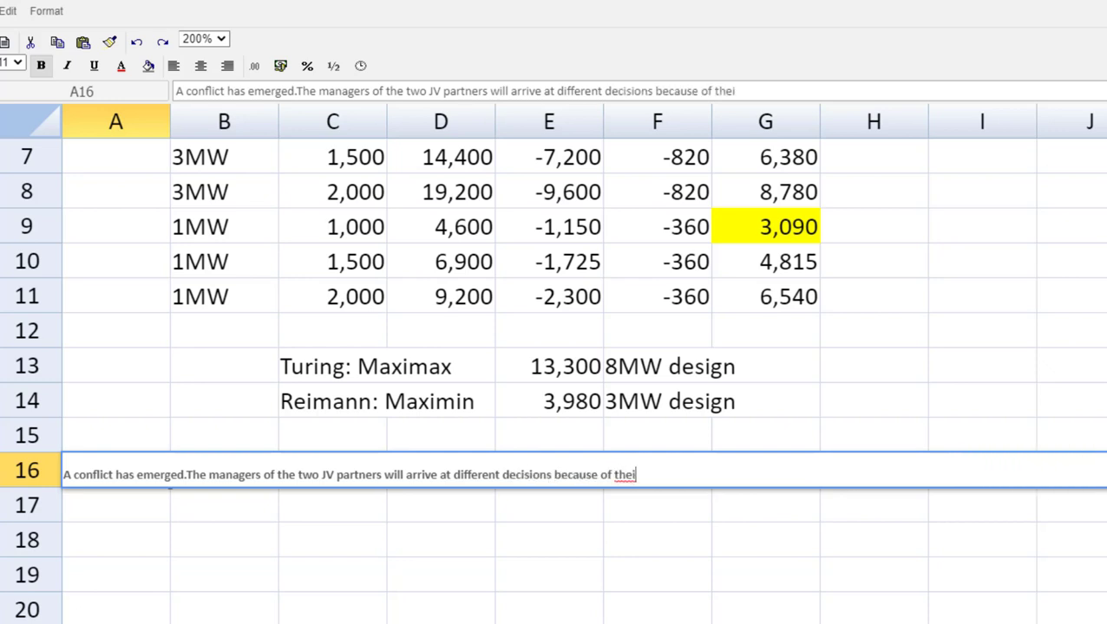
type("r different")
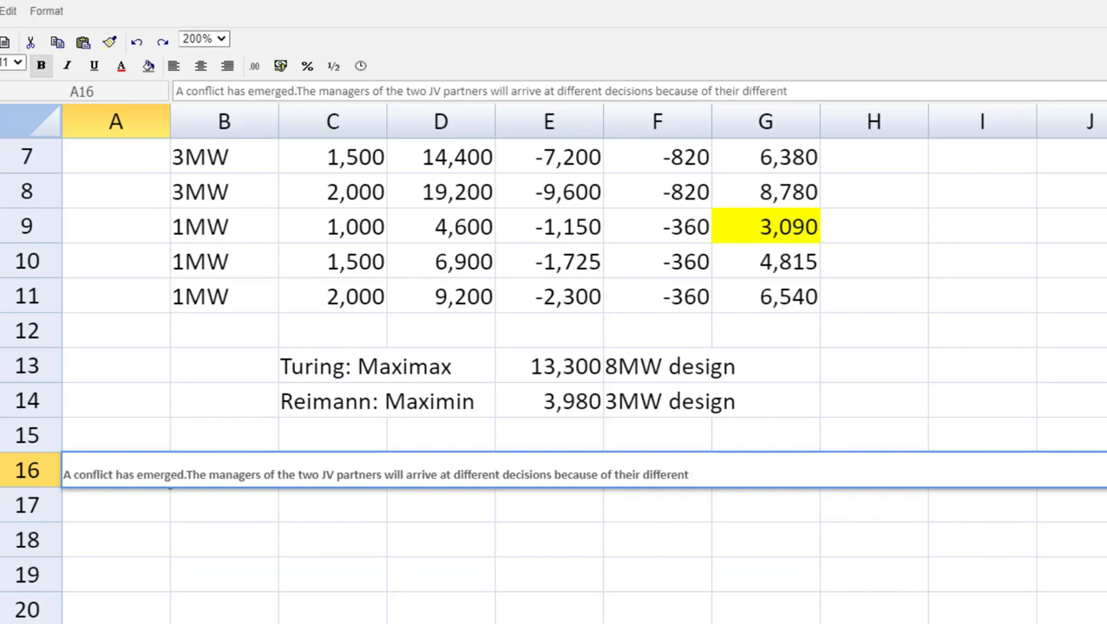
type(" risk apr")
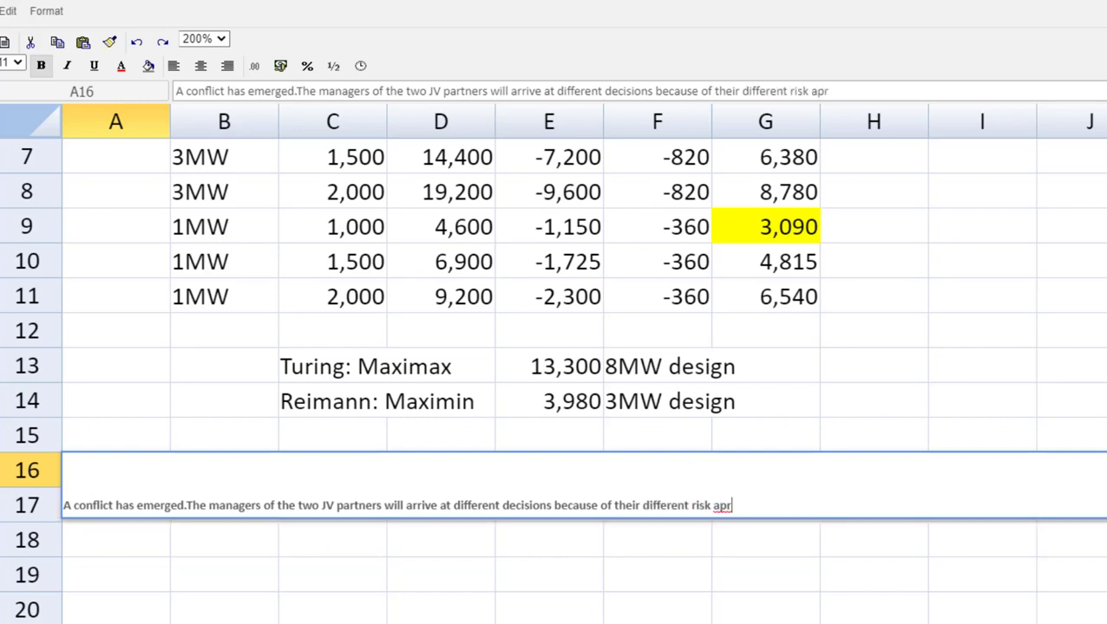
key("BackSpace")
type("pre")
key("BackSpace")
key("BackSpace")
type("etites")
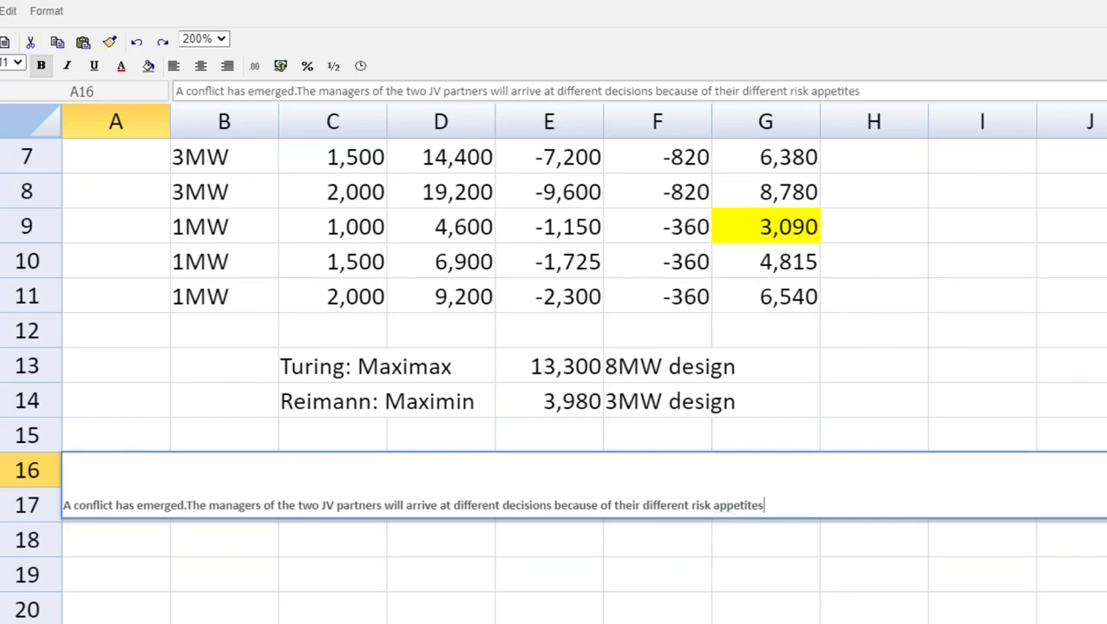
type(".")
key("Return")
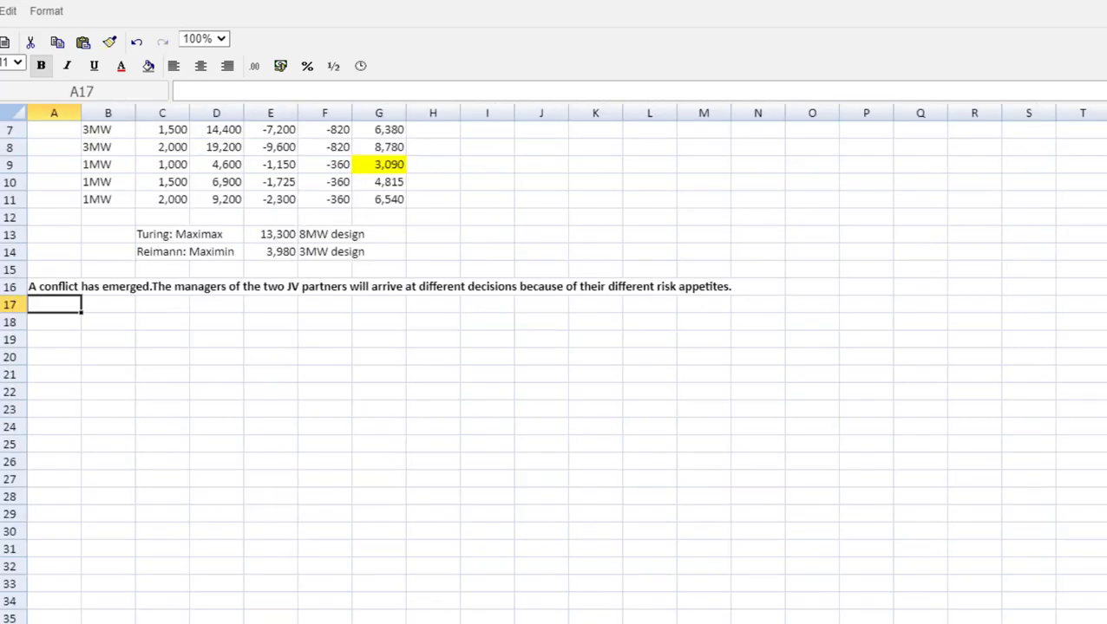
scroll(553, 364, "up", 2)
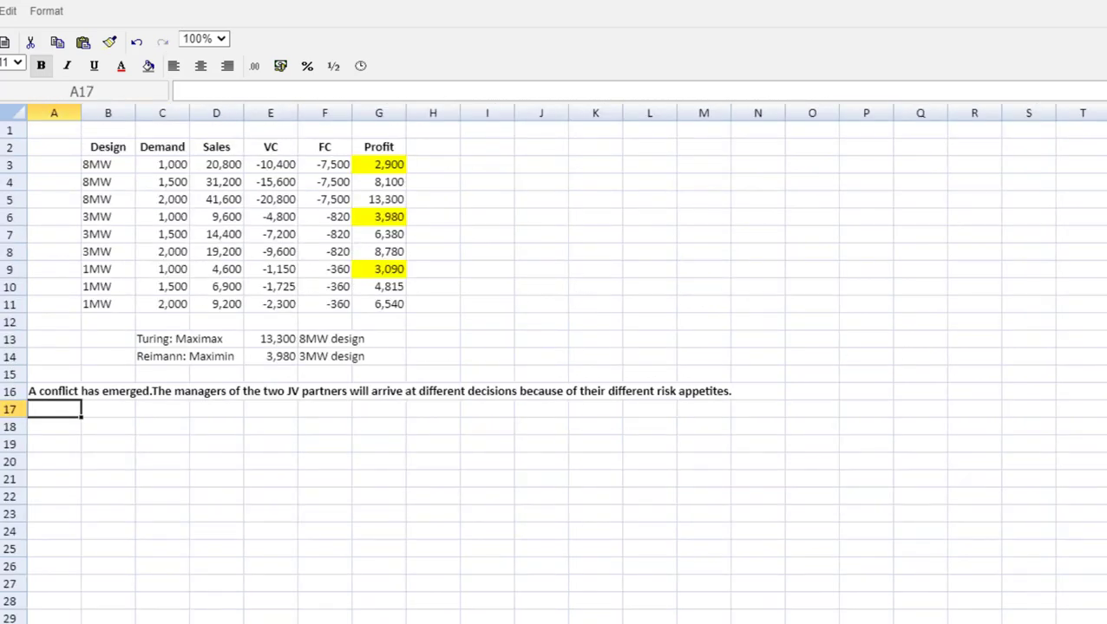